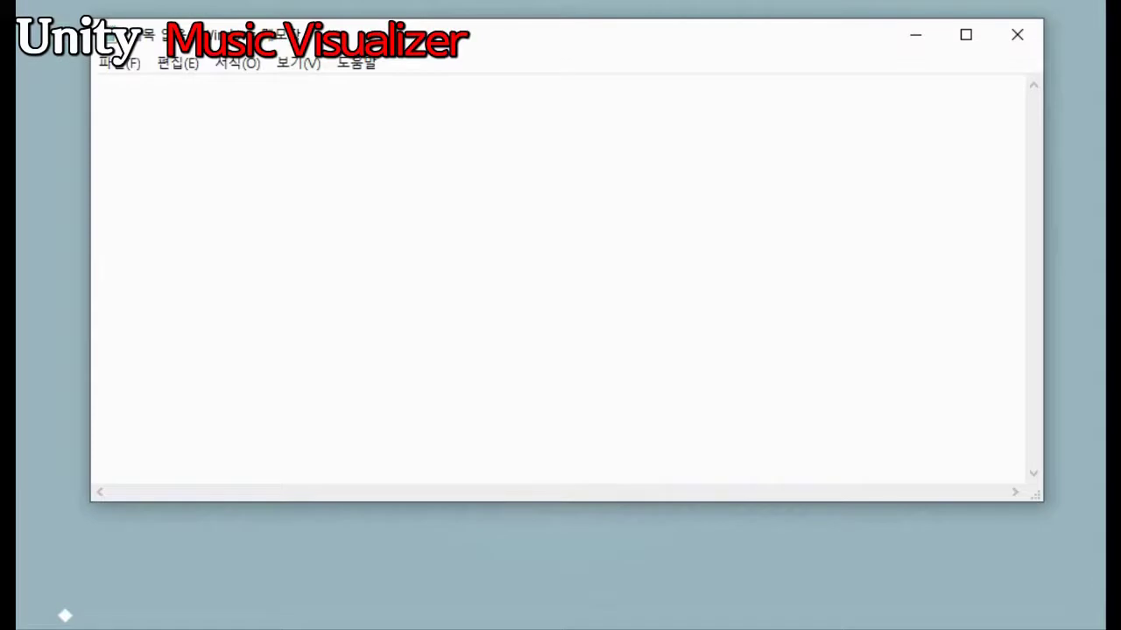
- Type '오디오 스펙트럼 만들어 보았습니다.' in Notepad and begin a new line below it
type("오디오 ")
type("ㅅ스펙트")
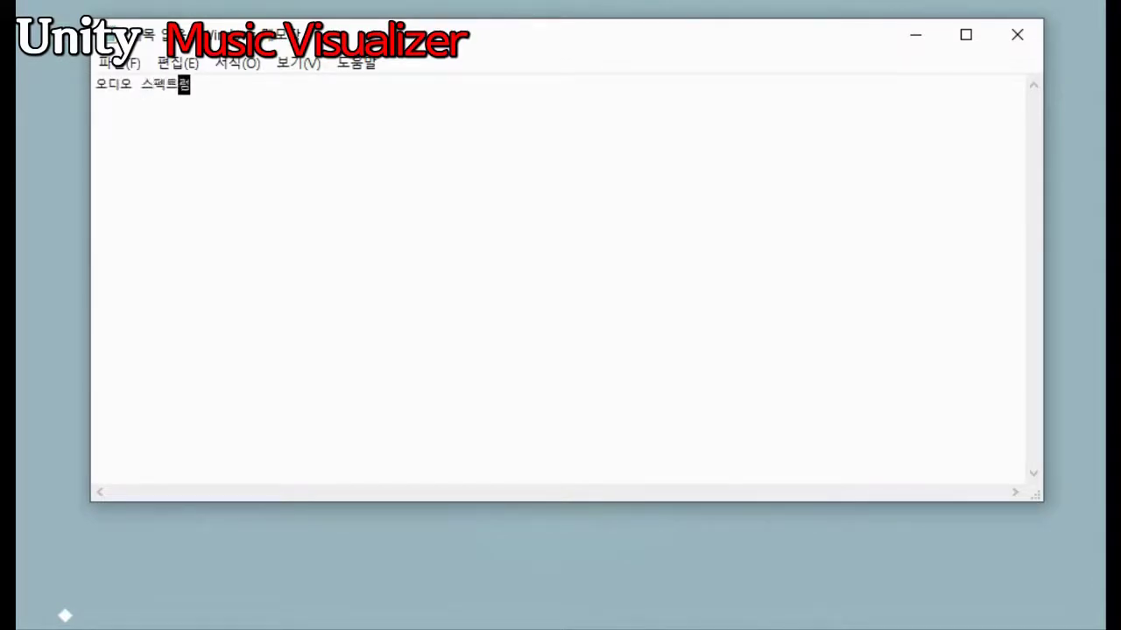
type("럼 ㅁ만")
type("들")
type("어 ㅂ보")
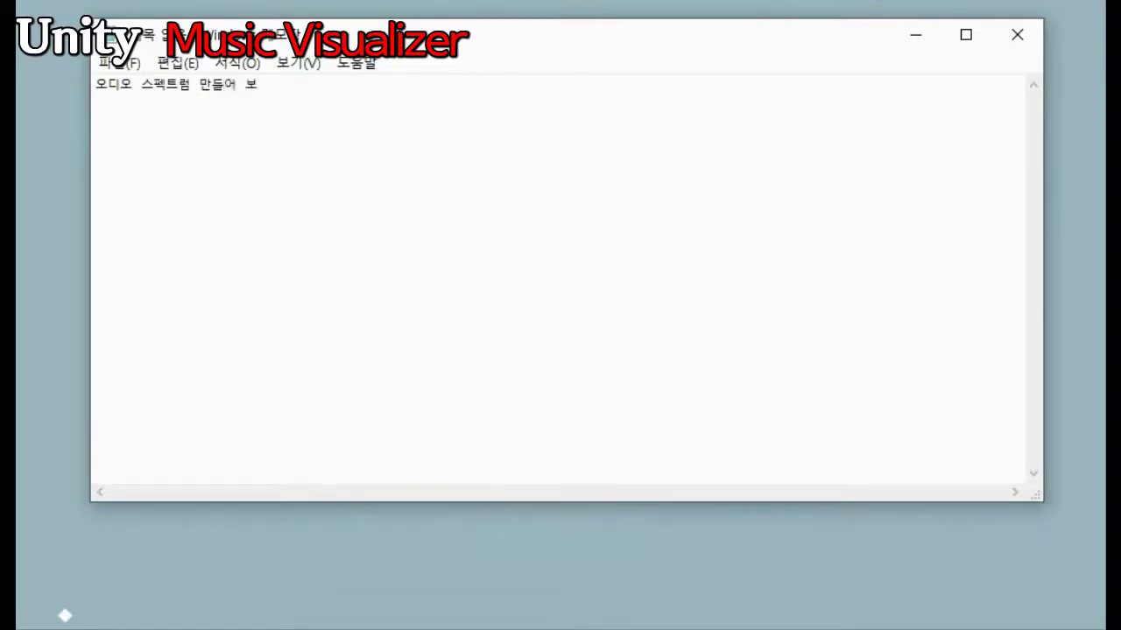
type("았")
type("습니다.")
key("Return")
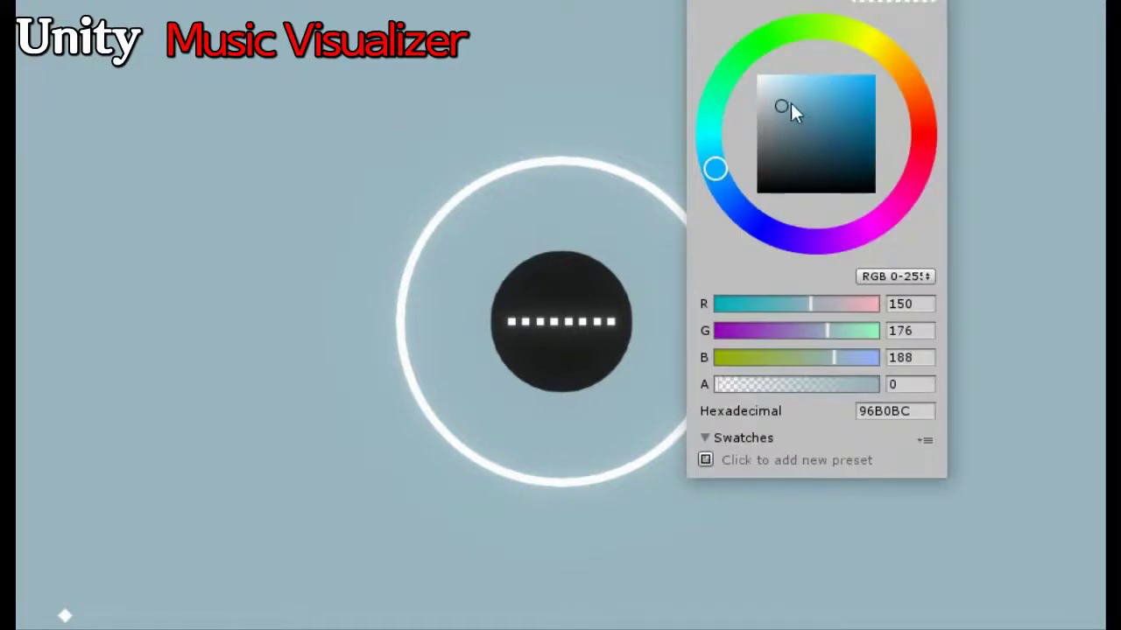
- Try steel blue, pale grey-blue, teal, green and vivid blue camera backgrounds, with alpha 21
left_click_drag(790, 103, 827, 130)
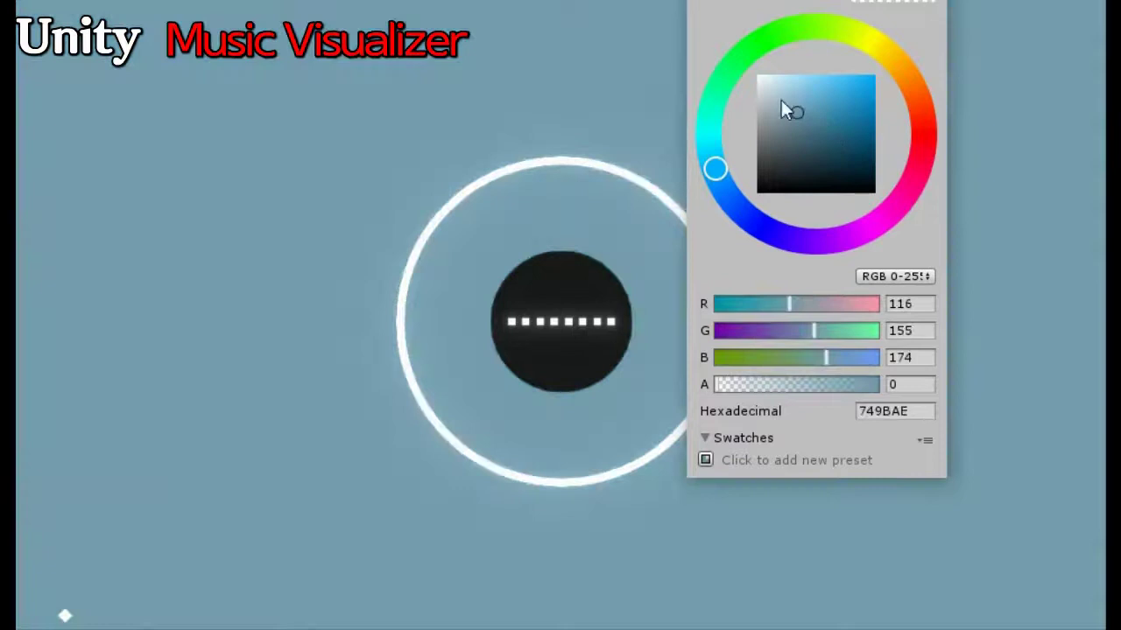
mouse_move(827, 130)
left_mouse_down()
mouse_move(753, 70)
mouse_move(766, 81)
left_mouse_up()
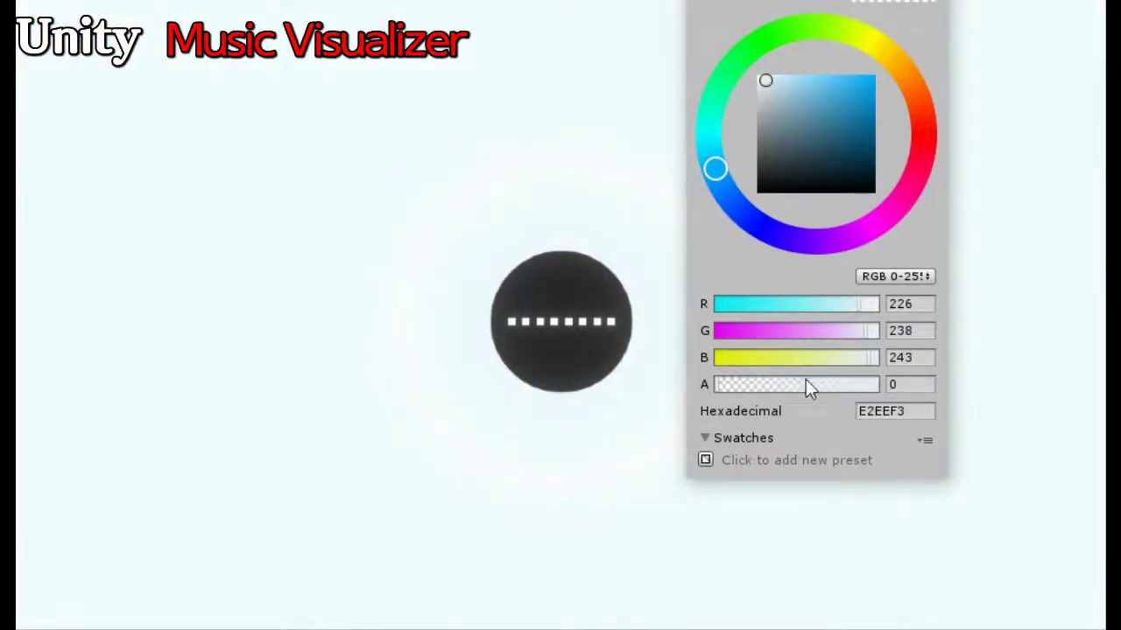
left_click(729, 389)
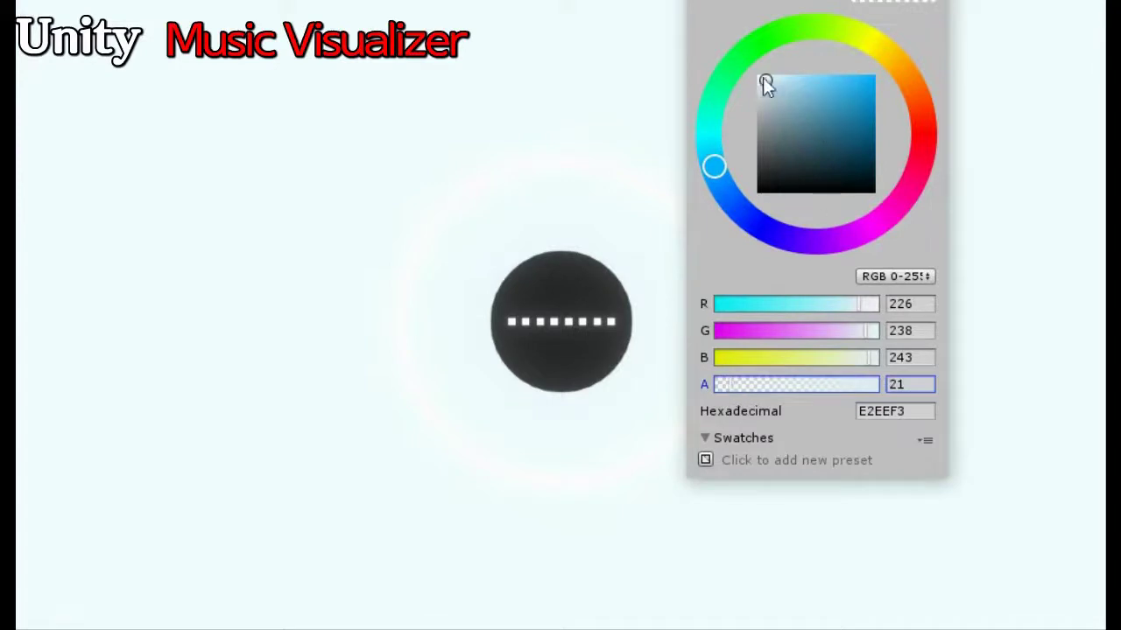
mouse_move(764, 79)
left_mouse_down()
mouse_move(882, 152)
mouse_move(893, 88)
left_mouse_up()
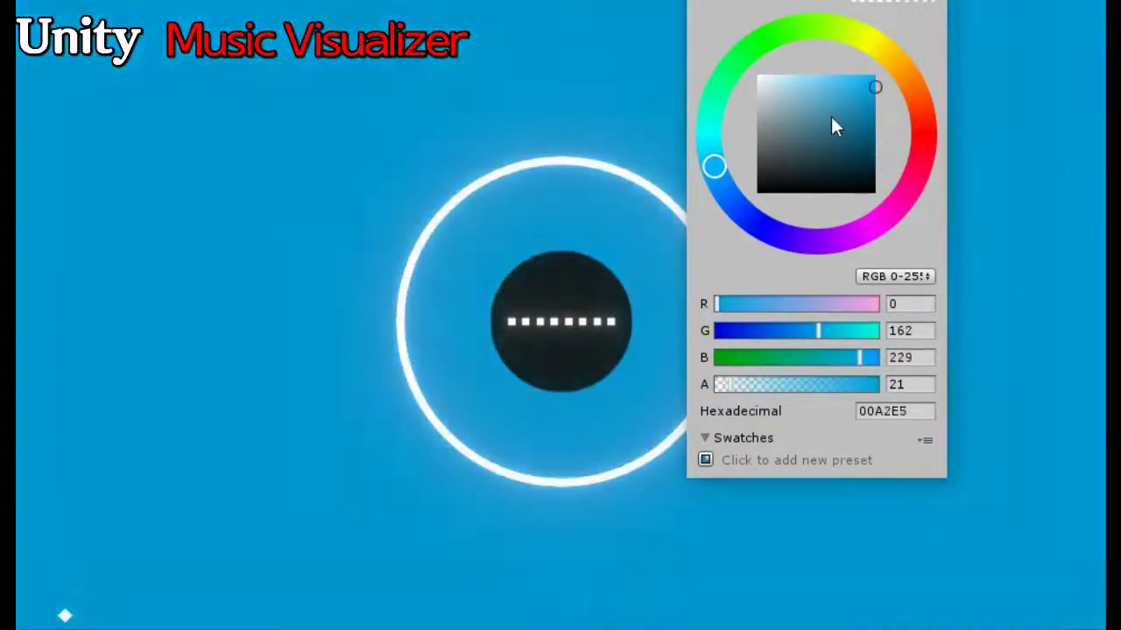
left_click(829, 116)
mouse_move(718, 151)
left_mouse_down()
mouse_move(771, 25)
mouse_move(775, 32)
left_mouse_up()
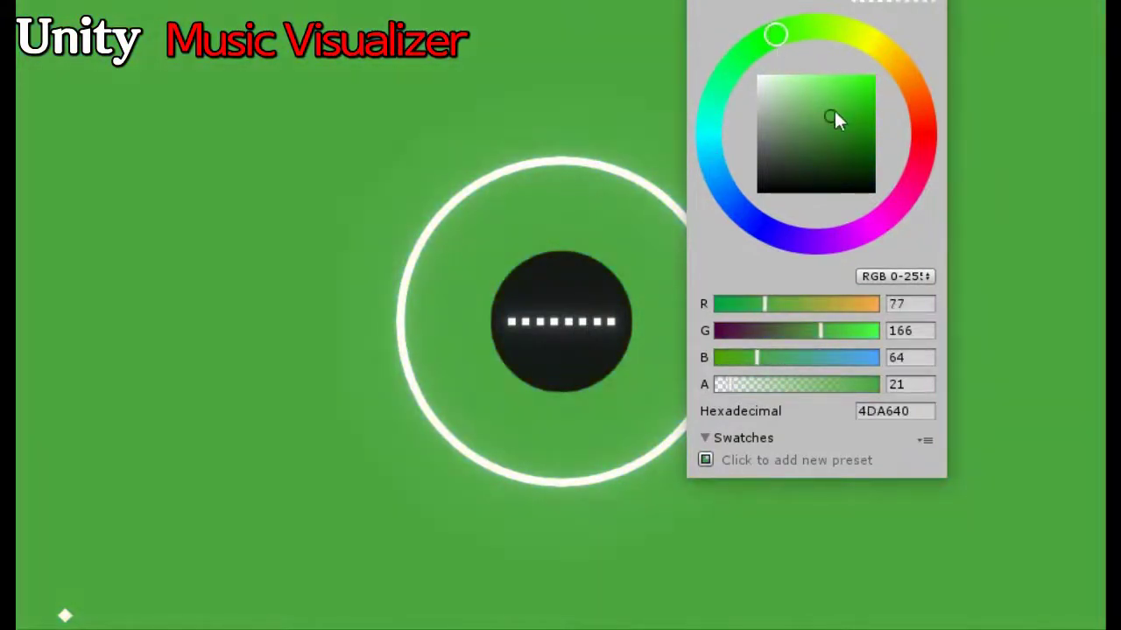
mouse_move(830, 115)
left_mouse_down()
mouse_move(807, 73)
mouse_move(803, 89)
left_mouse_up()
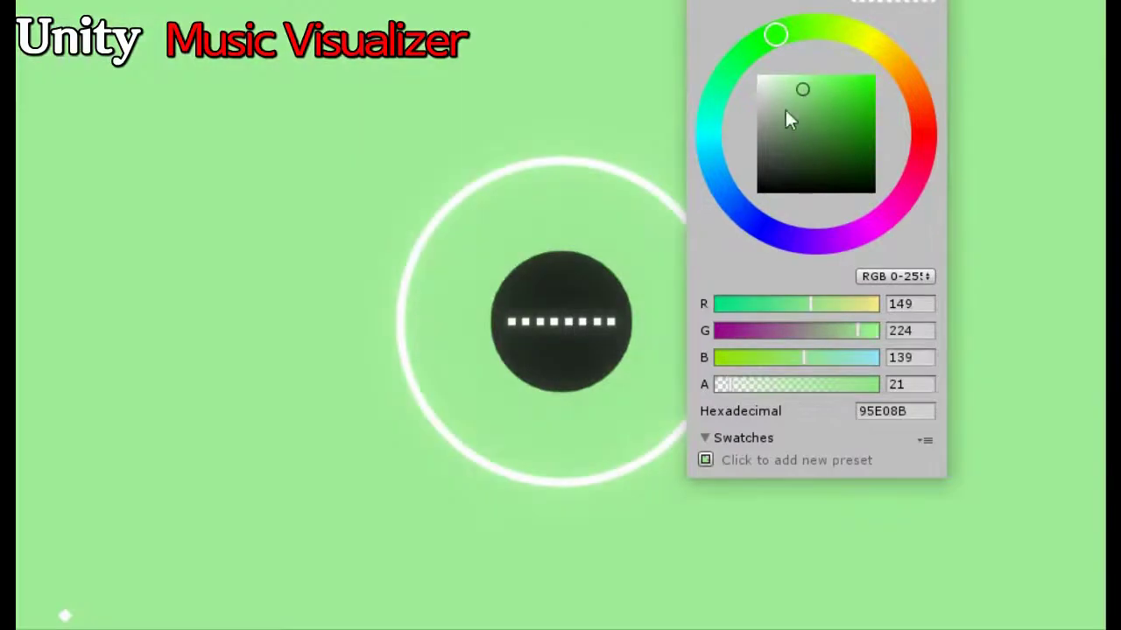
left_click(717, 178)
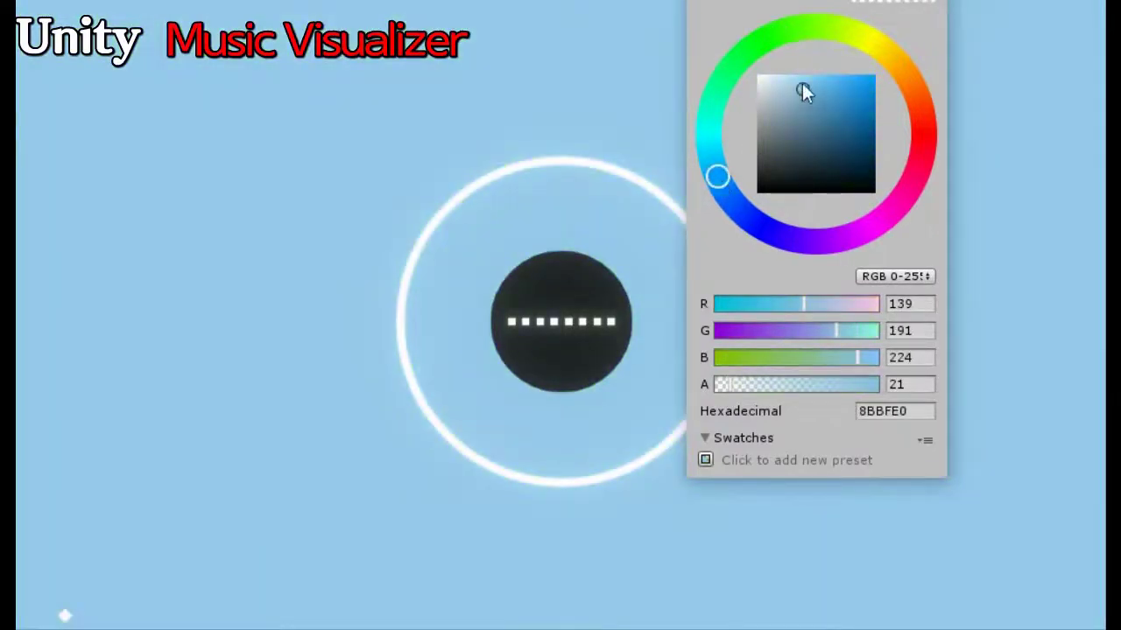
left_click_drag(803, 92, 846, 75)
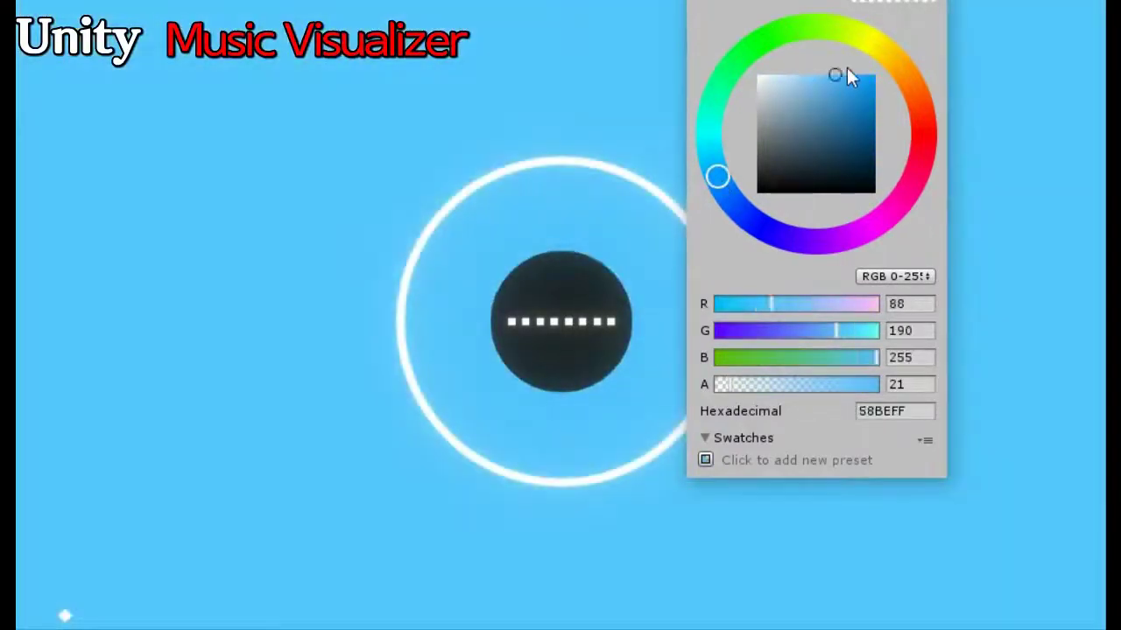
- Try orange, red and pink backgrounds, then settle on the muted blue-grey 84A3AE
left_click(929, 113)
left_click(925, 145)
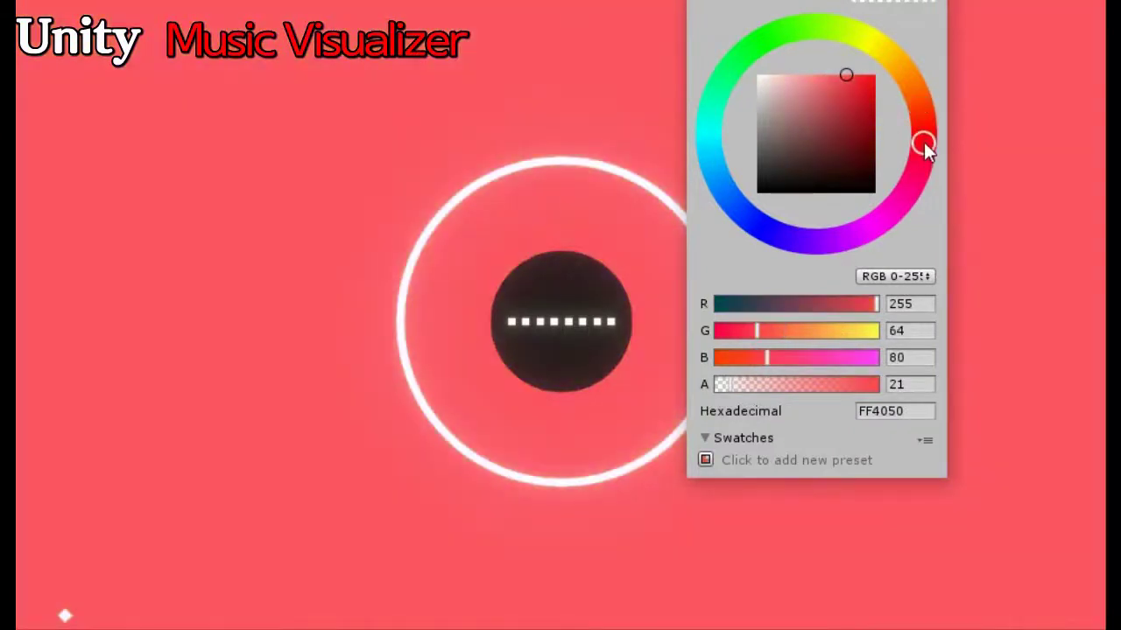
left_click_drag(867, 74, 917, 74)
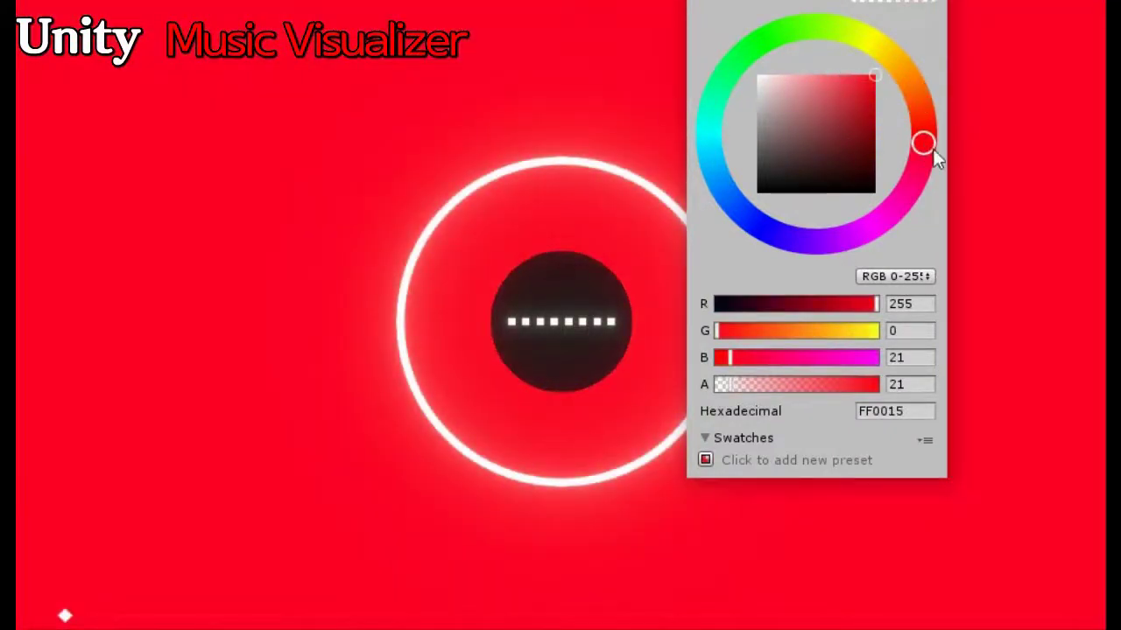
mouse_move(935, 156)
left_mouse_down()
mouse_move(906, 192)
mouse_move(815, 240)
mouse_move(747, 198)
mouse_move(675, 110)
left_mouse_up()
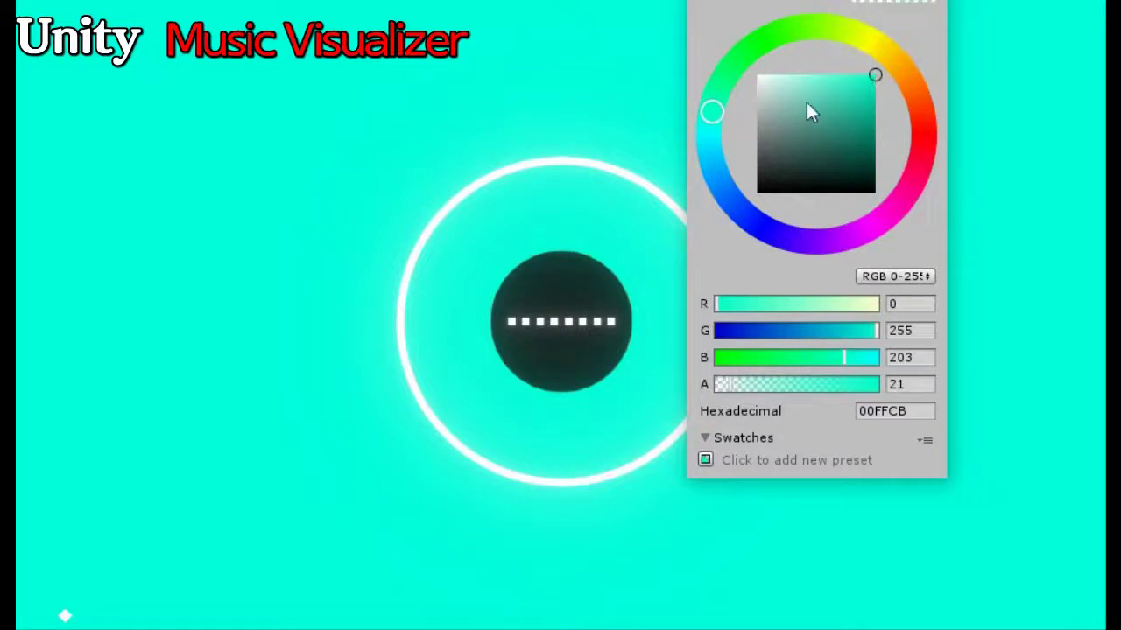
mouse_move(876, 77)
left_mouse_down()
mouse_move(807, 111)
mouse_move(747, 111)
mouse_move(786, 113)
left_mouse_up()
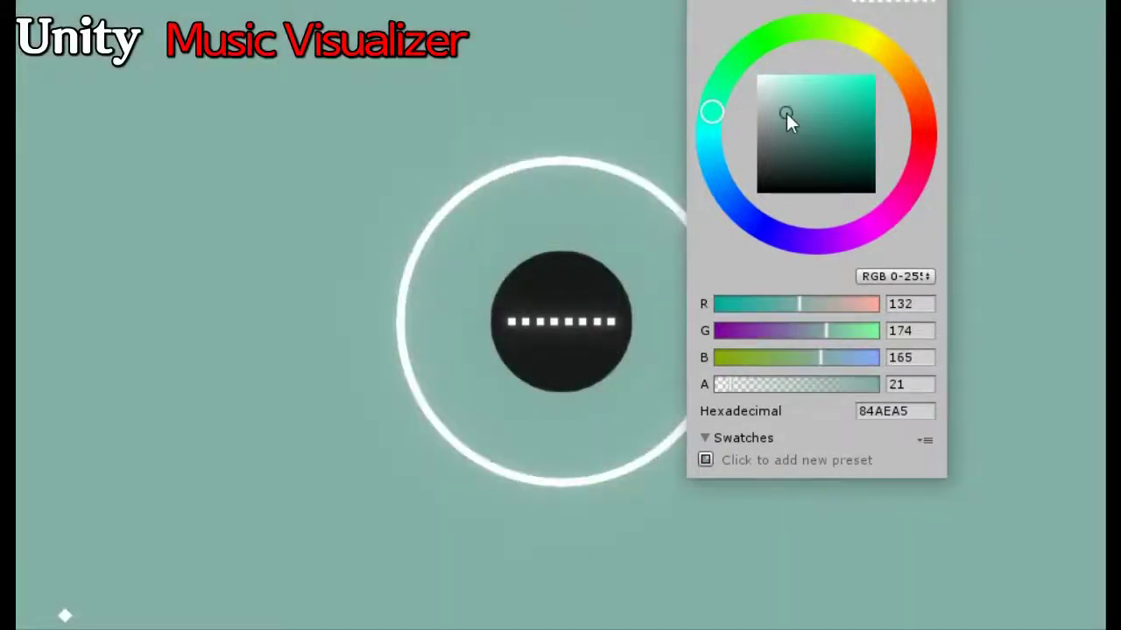
left_click_drag(712, 112, 719, 158)
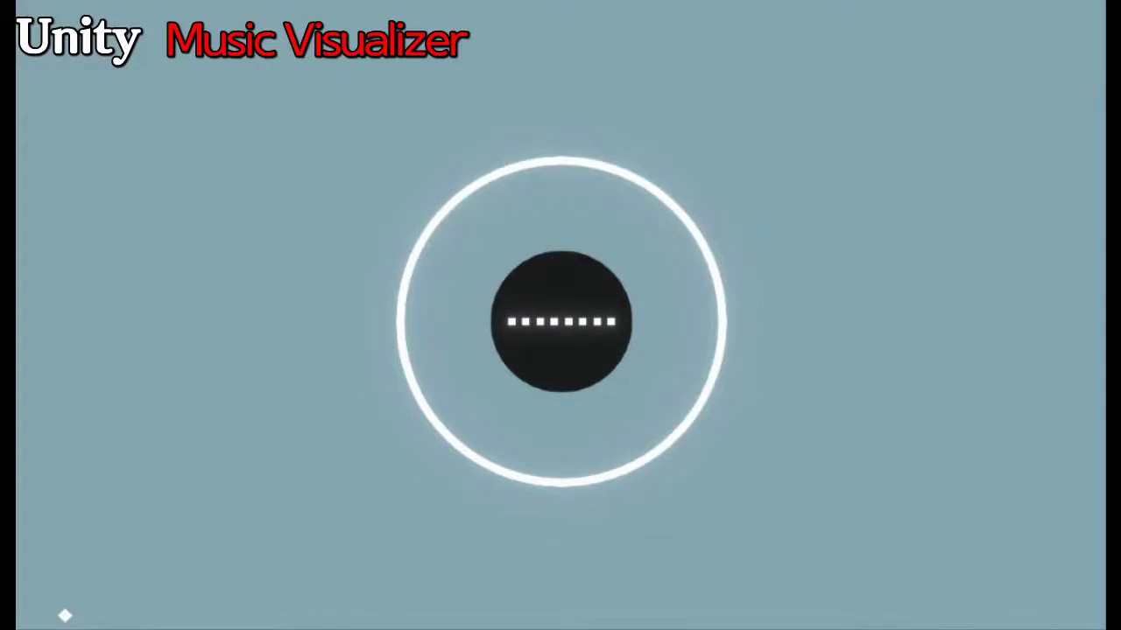
- Shrink the Game view, toggle the Scene view's 2D/3D mode and frame the circle object
mouse_move(948, 245)
left_mouse_down()
mouse_move(68, 278)
mouse_move(480, 287)
left_mouse_up()
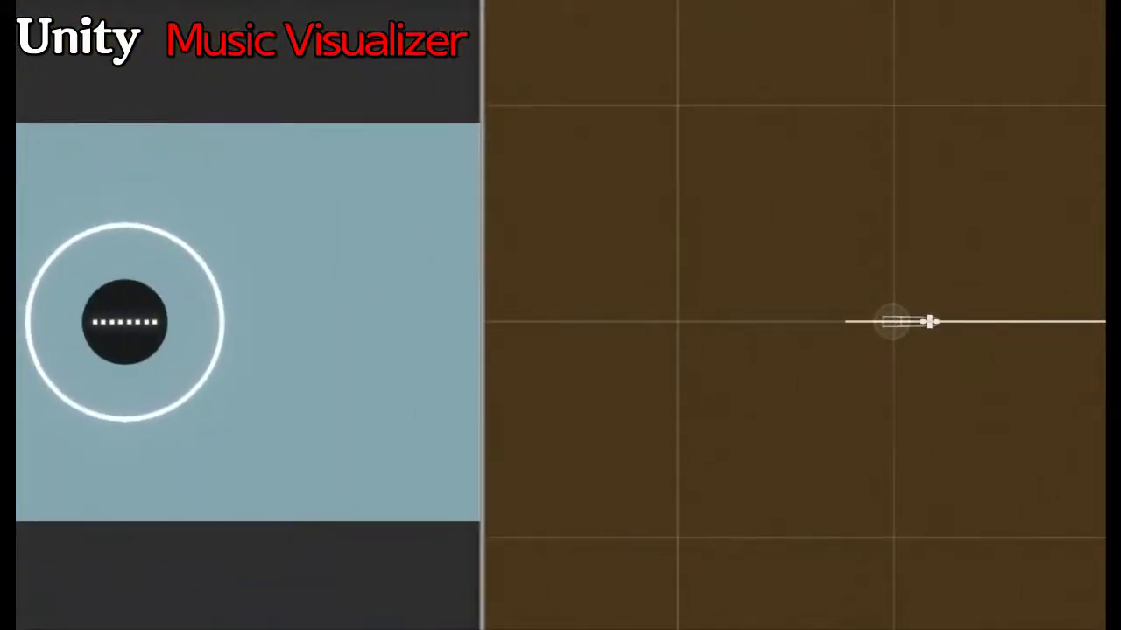
key("2")
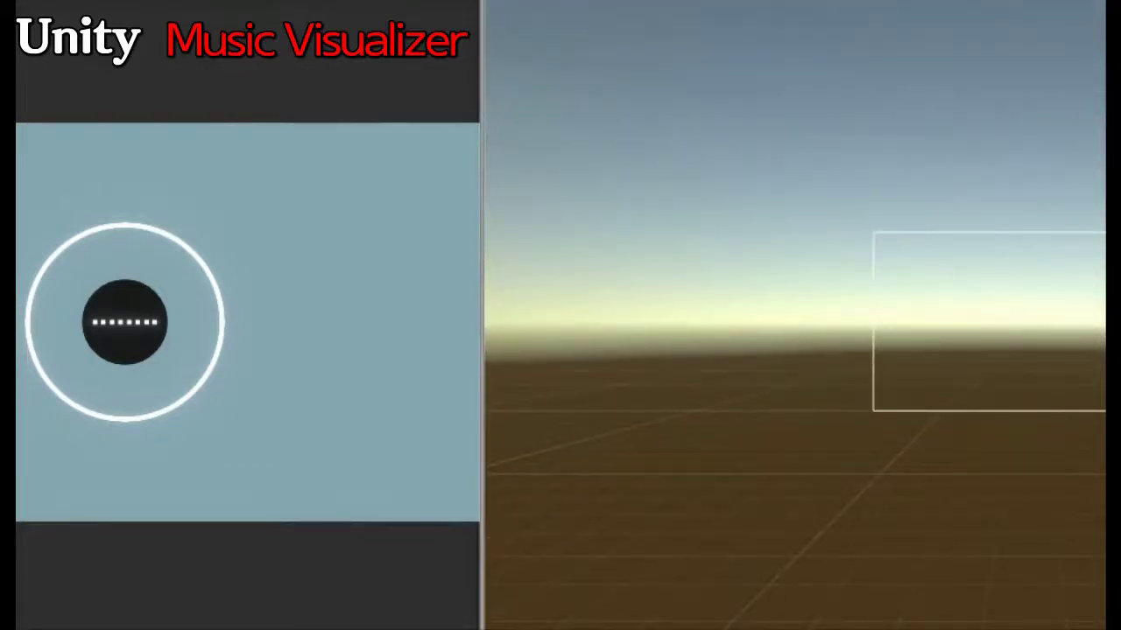
key("t")
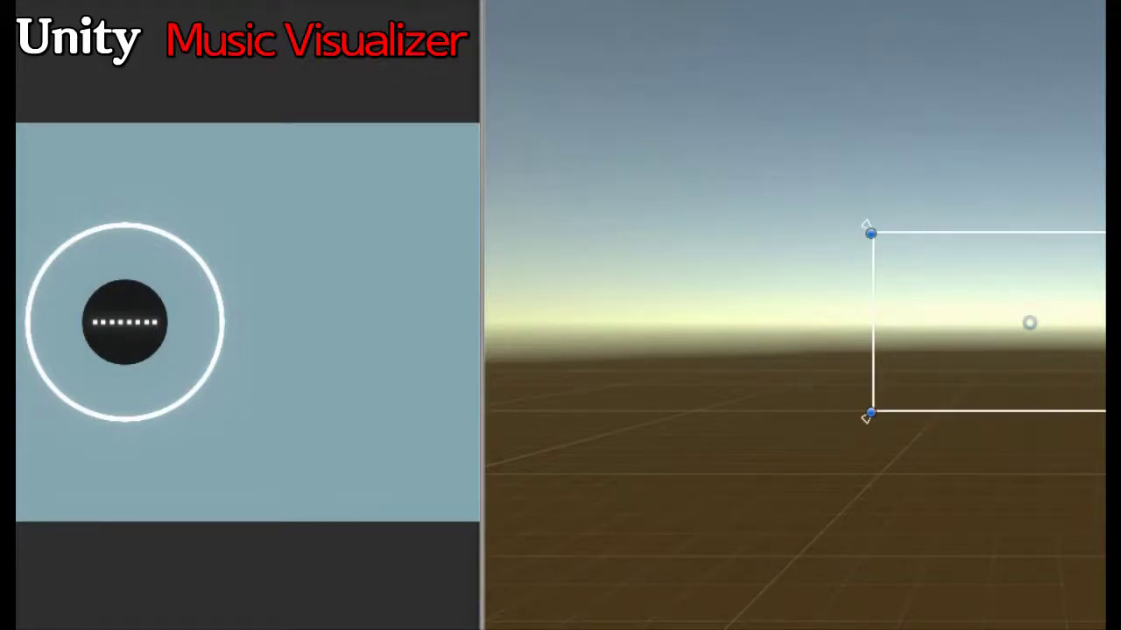
key("f")
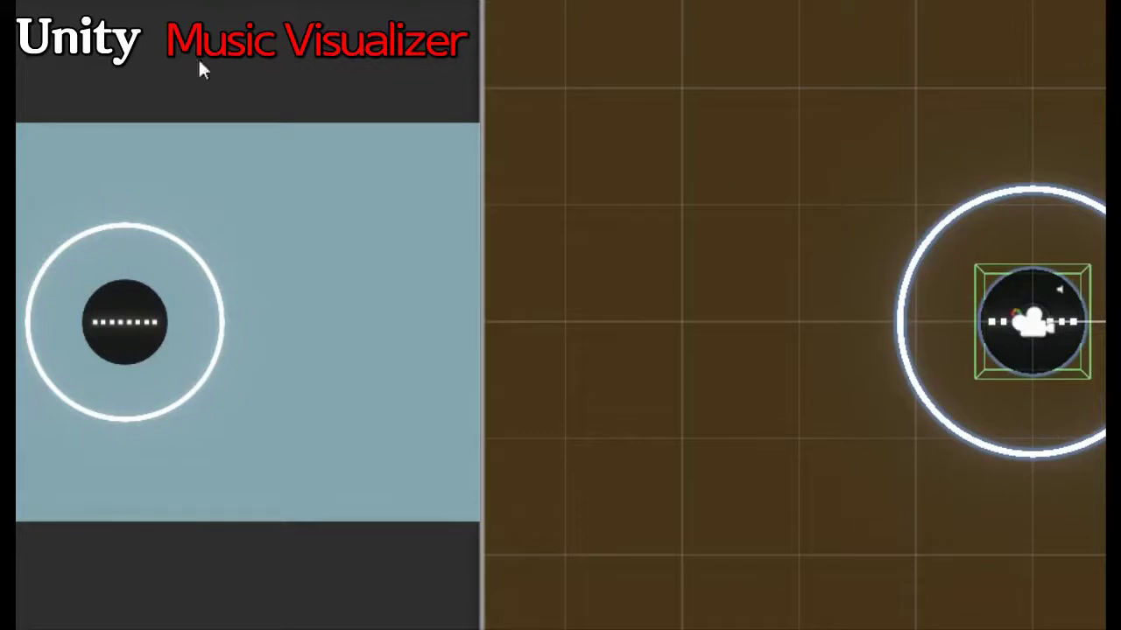
- Pan and zoom the Scene view to bring the circle object to the centre
left_click_drag(860, 263, 595, 230)
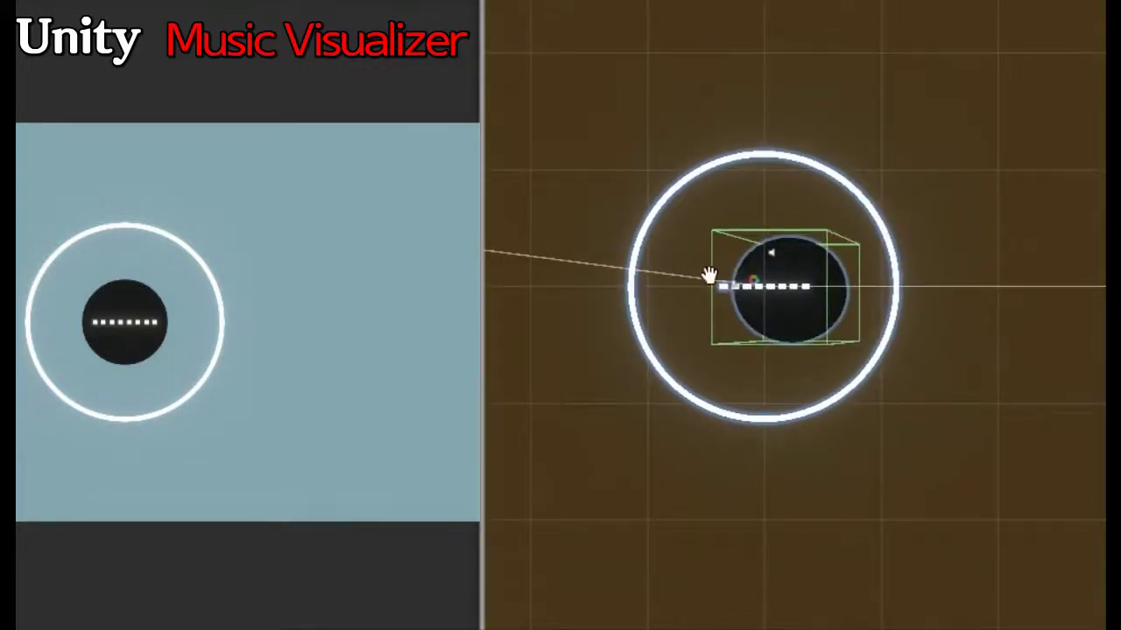
scroll(710, 275, "up", 2)
scroll(788, 200, "up", 1)
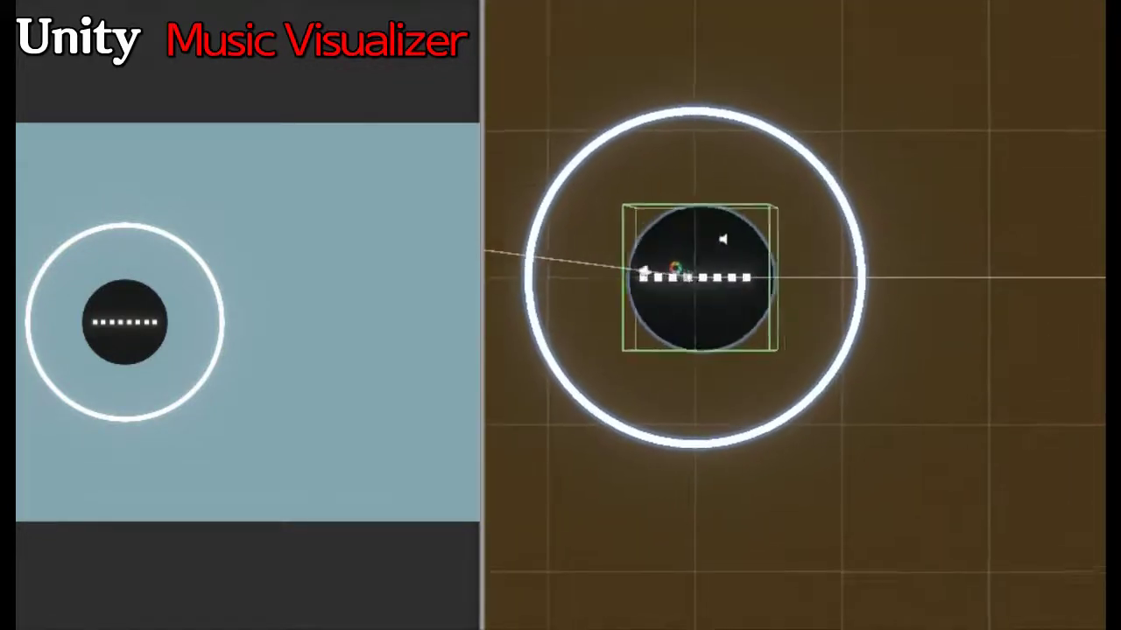
left_click_drag(832, 211, 870, 218)
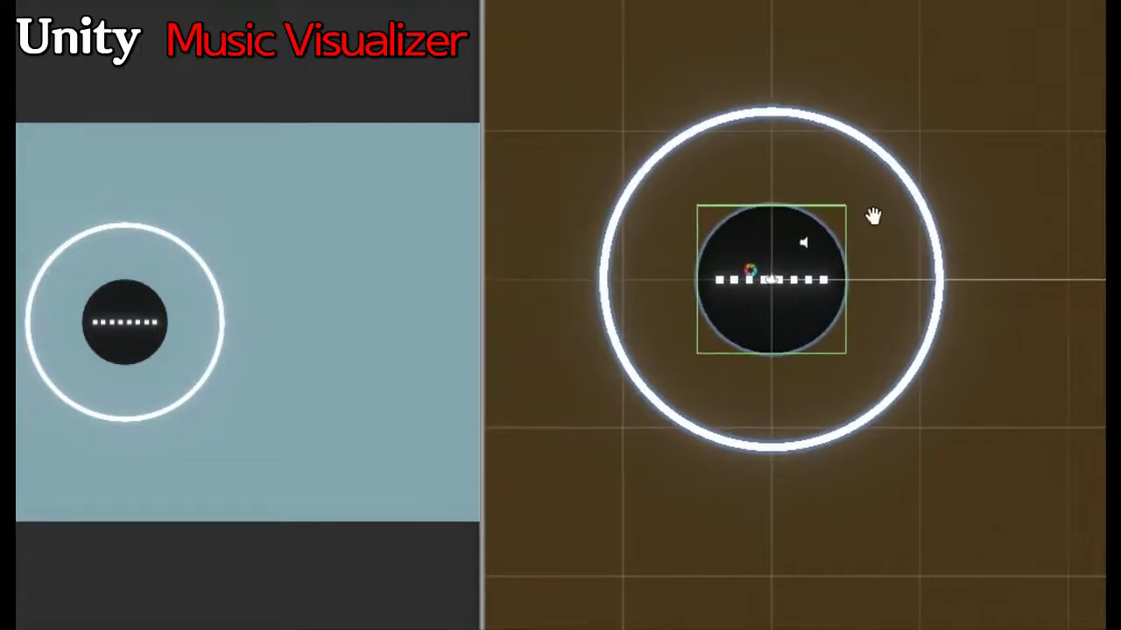
scroll(840, 259, "up", 2)
left_click_drag(819, 299, 920, 342)
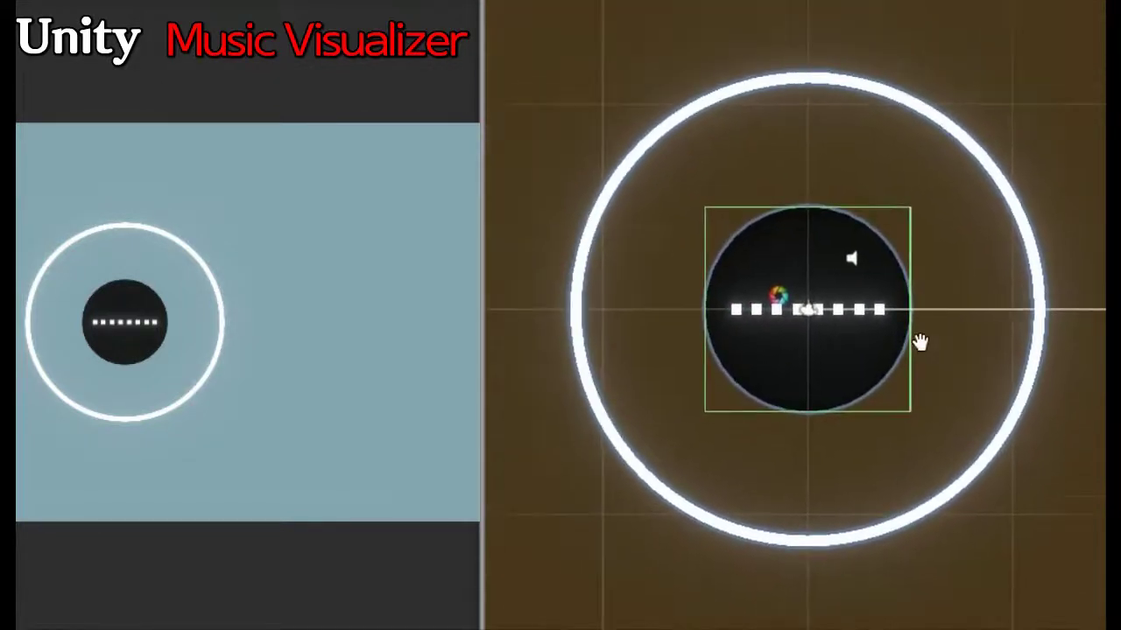
- Select the audio source object and centre the visualizer circle in the Scene view
left_click(852, 260)
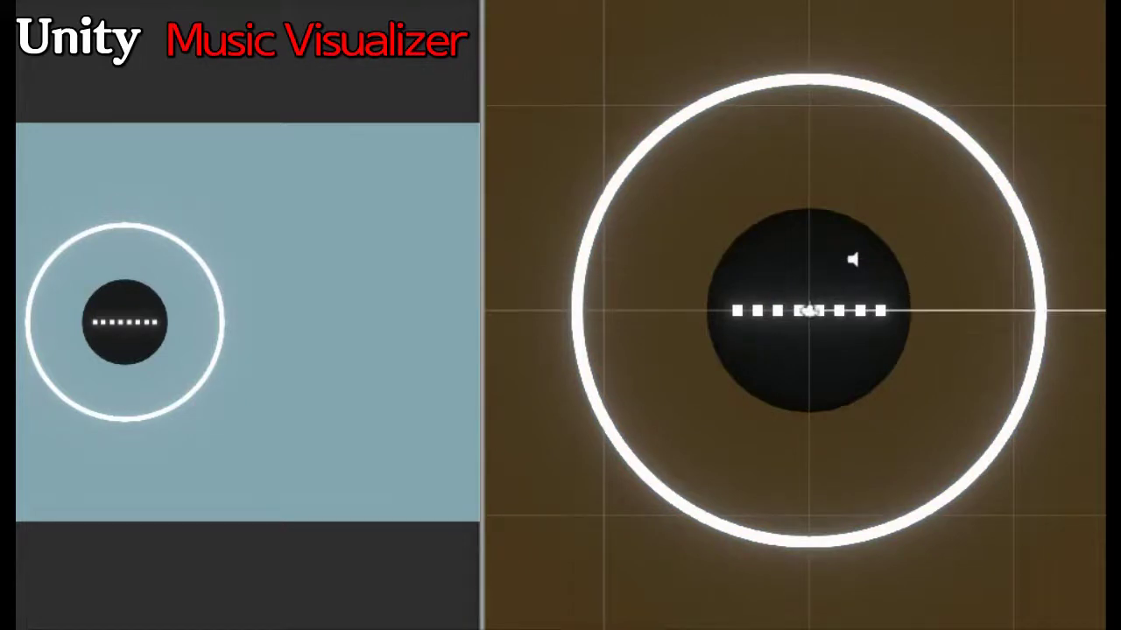
scroll(808, 310, "up", 2)
mouse_move(683, 167)
middle_mouse_down()
mouse_move(916, 188)
mouse_move(693, 195)
middle_mouse_up()
scroll(758, 250, "down", 1)
scroll(758, 251, "down", 1)
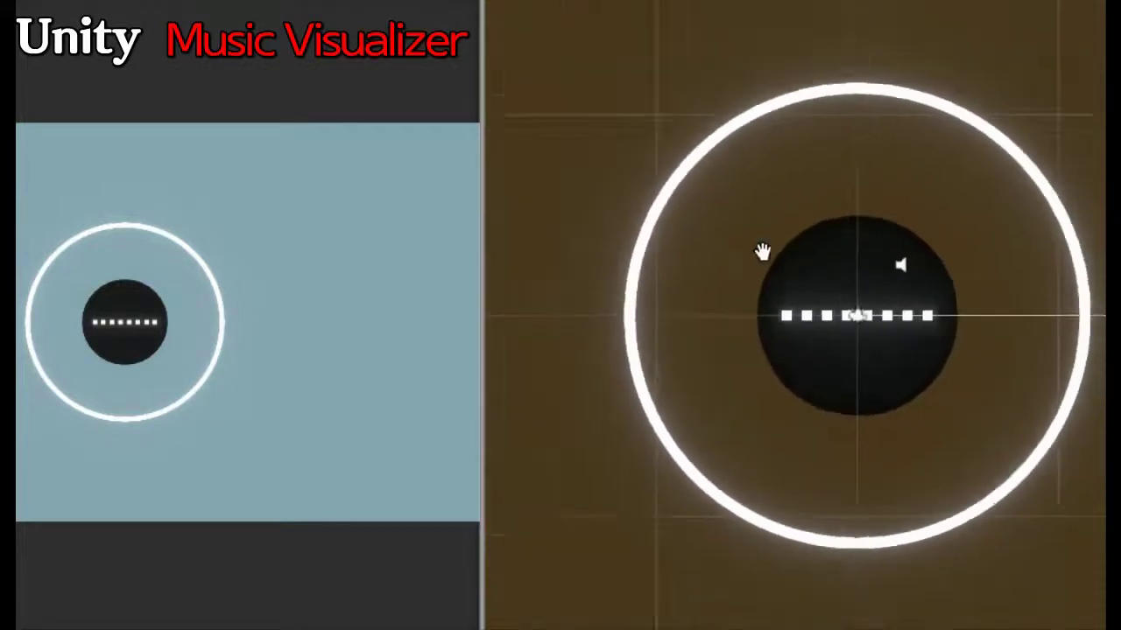
scroll(814, 251, "down", 1)
middle_click_drag(813, 250, 759, 253)
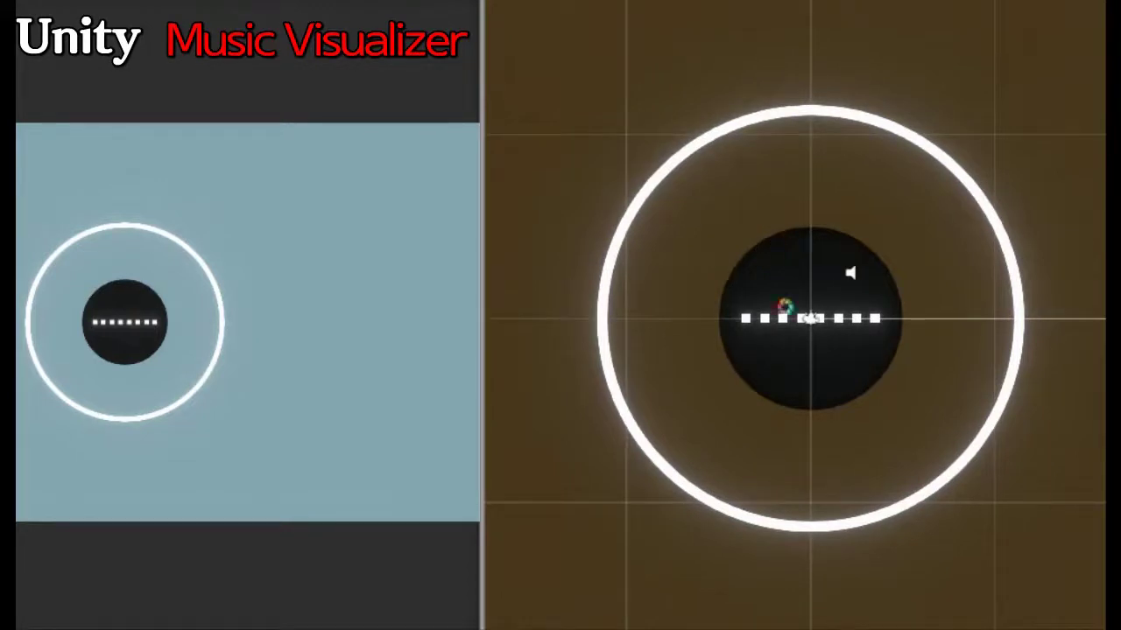
- Select the central black circle and tilt the Scene view to see the visualizer in perspective
left_click(785, 306)
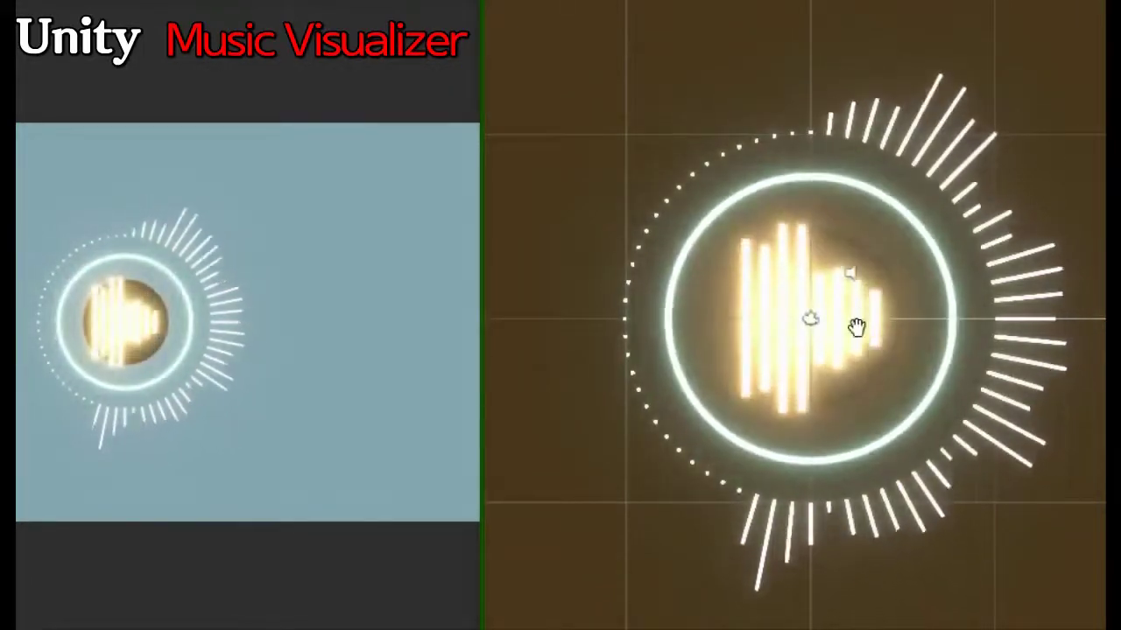
scroll(856, 328, "up", 3)
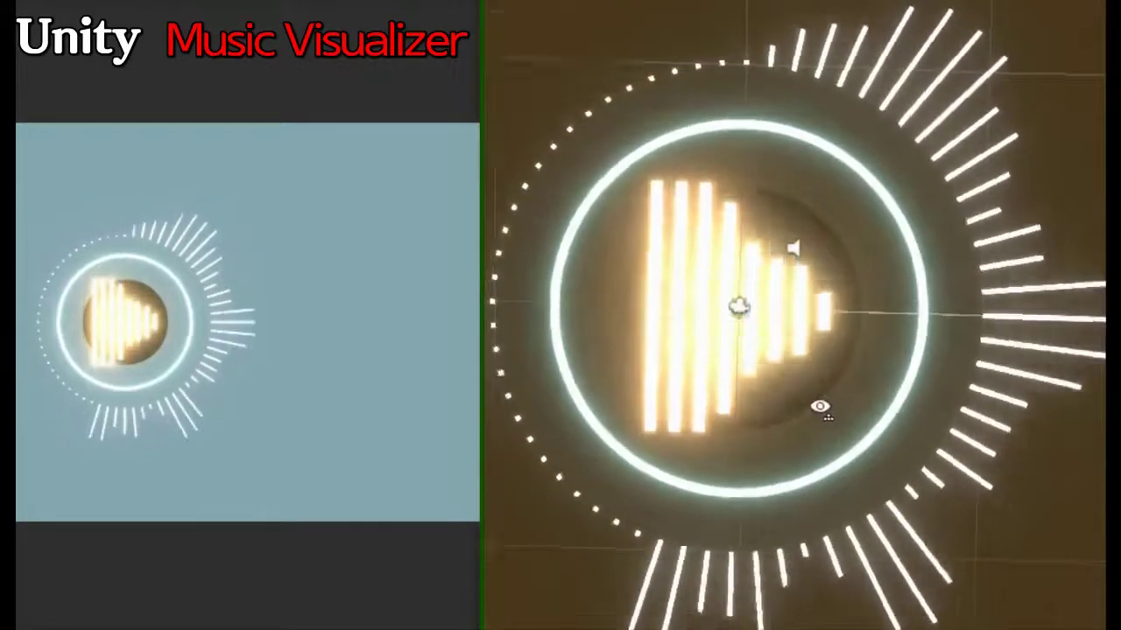
left_click_drag(817, 405, 806, 68, "alt")
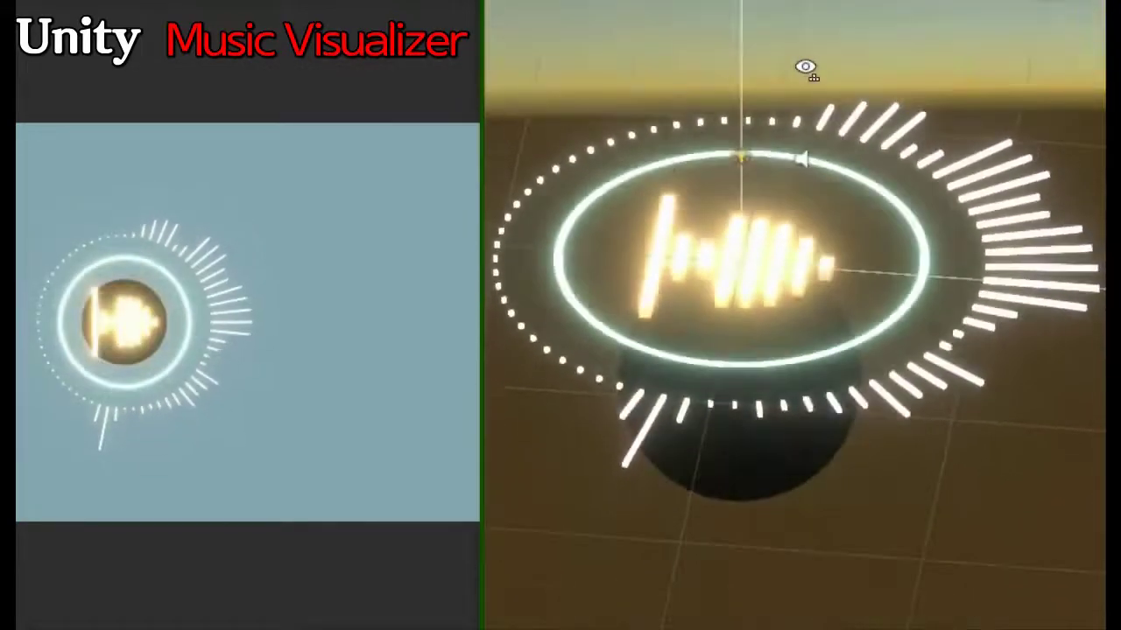
scroll(830, 280, "up", 2)
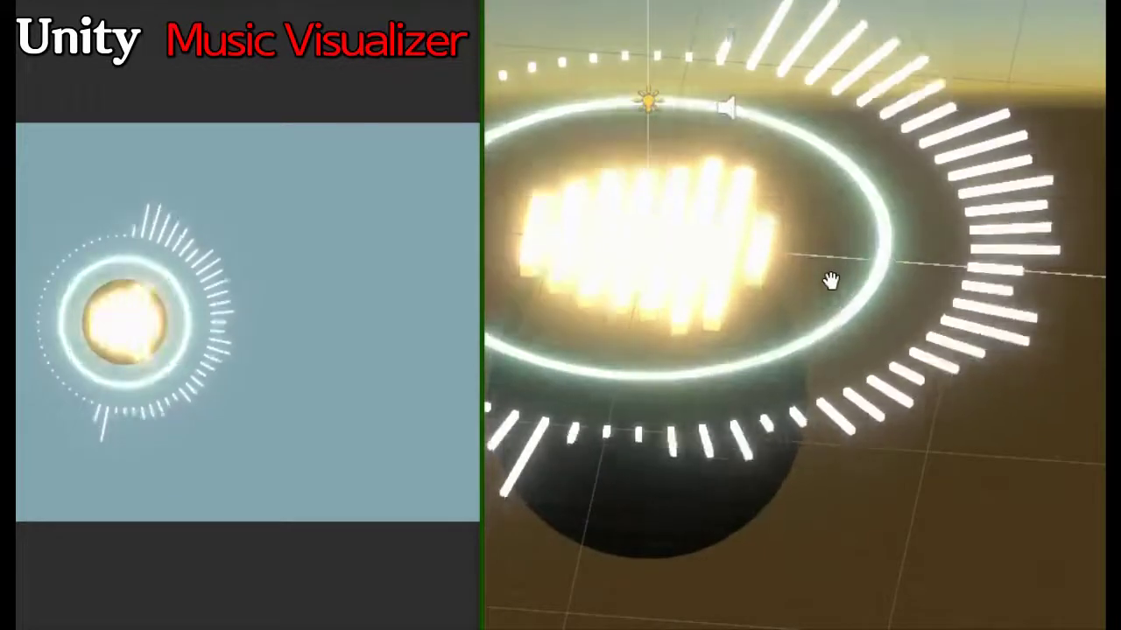
scroll(830, 280, "up", 2)
left_click_drag(797, 312, 933, 392)
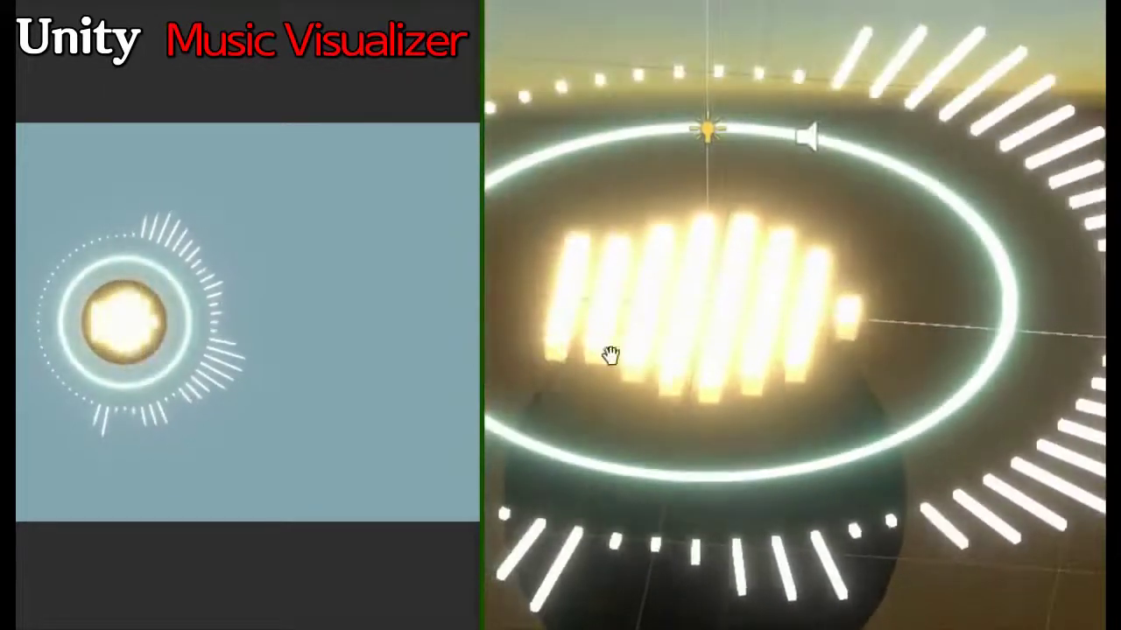
- Enlarge then narrow the Game view, zoom the scene out, and widen the Game view again
left_click_drag(483, 353, 1105, 352)
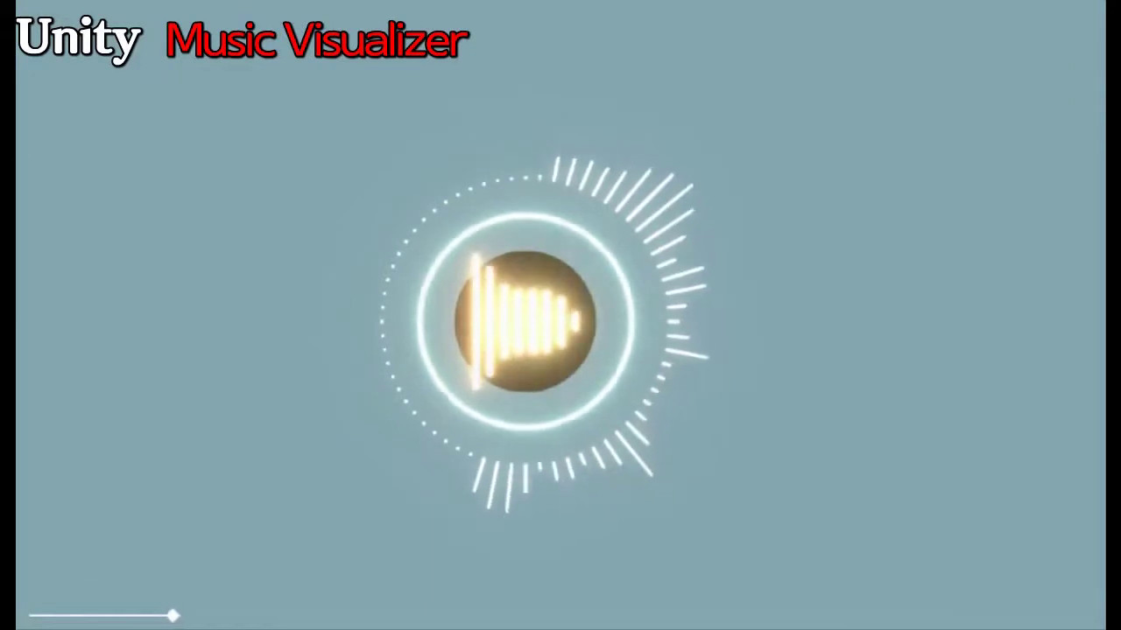
left_click_drag(1105, 351, 200, 345)
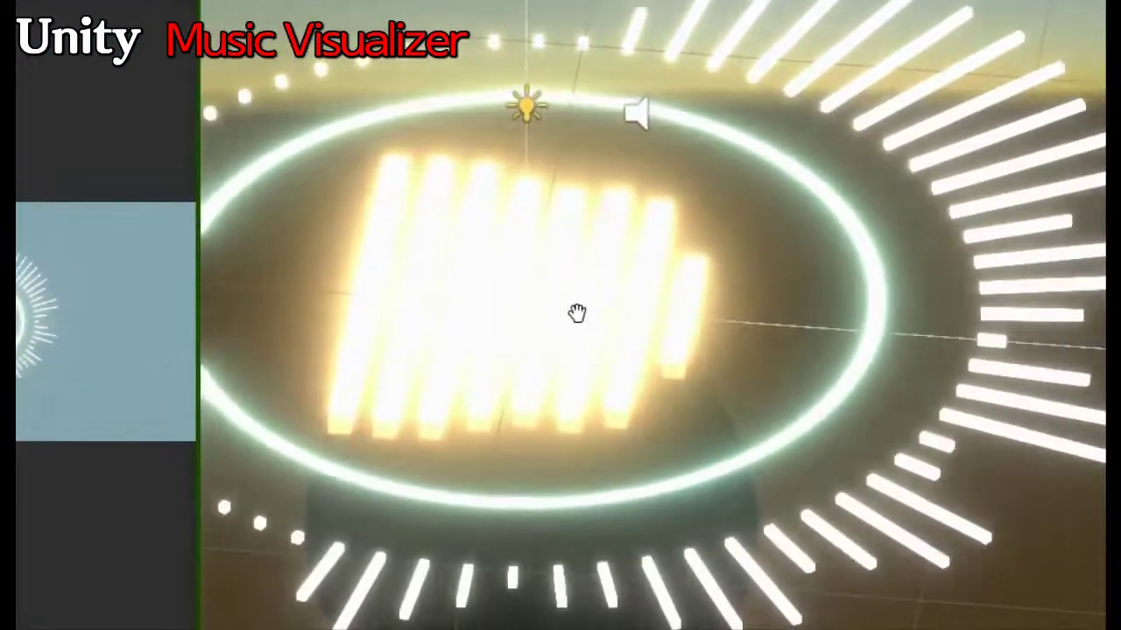
scroll(598, 305, "up", 3)
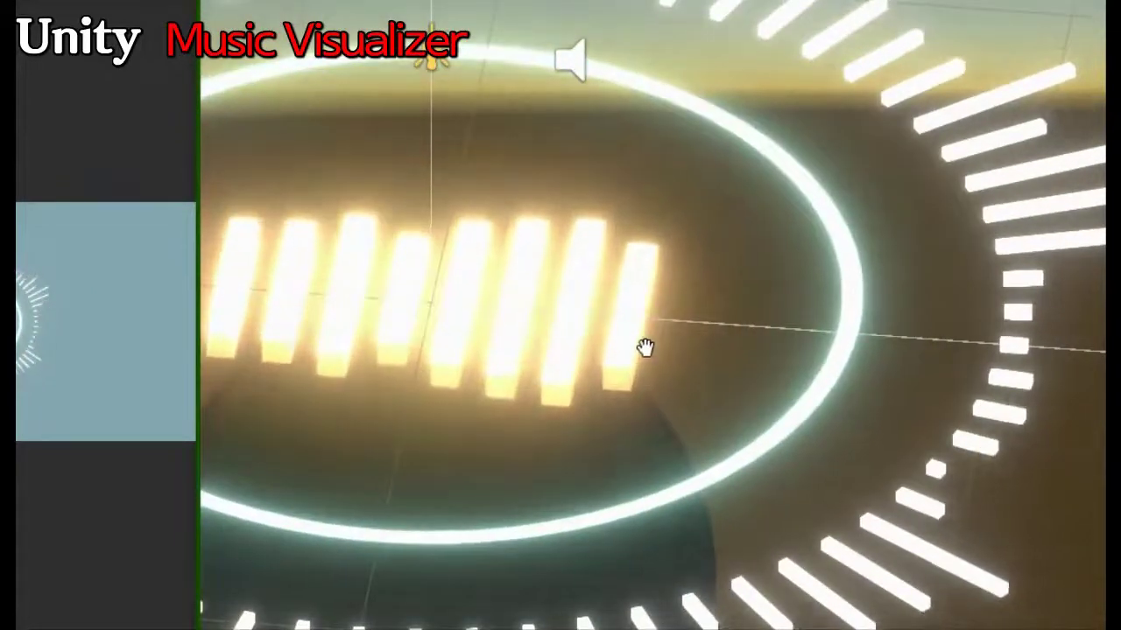
scroll(645, 349, "down", 3)
scroll(646, 348, "down", 2)
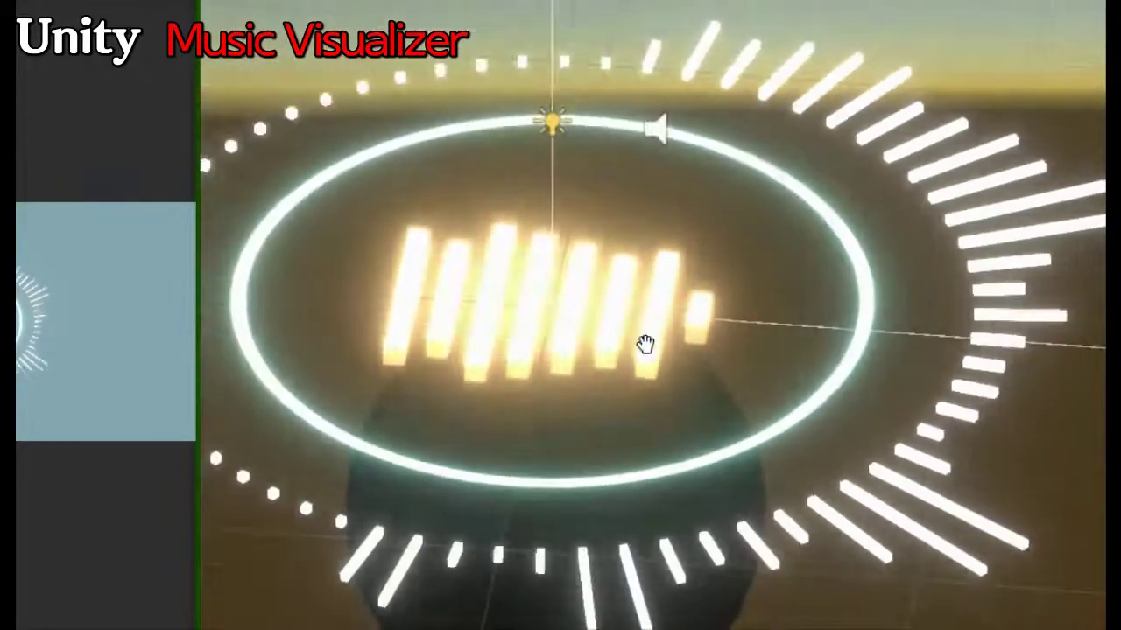
scroll(645, 344, "down", 2)
scroll(645, 344, "down", 2)
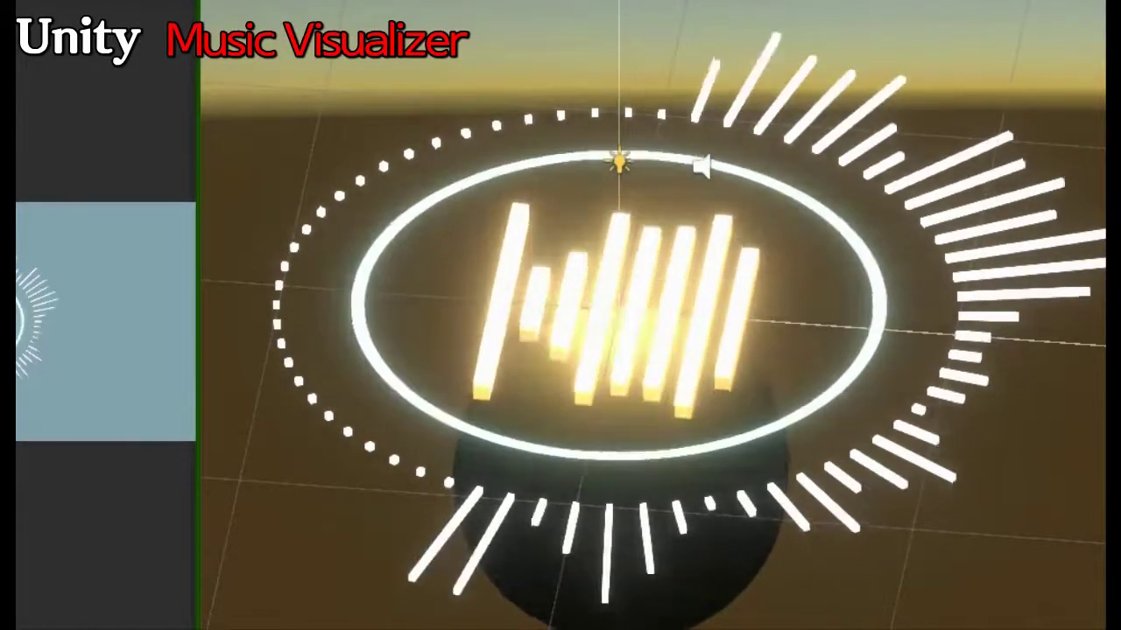
left_click_drag(194, 190, 345, 203)
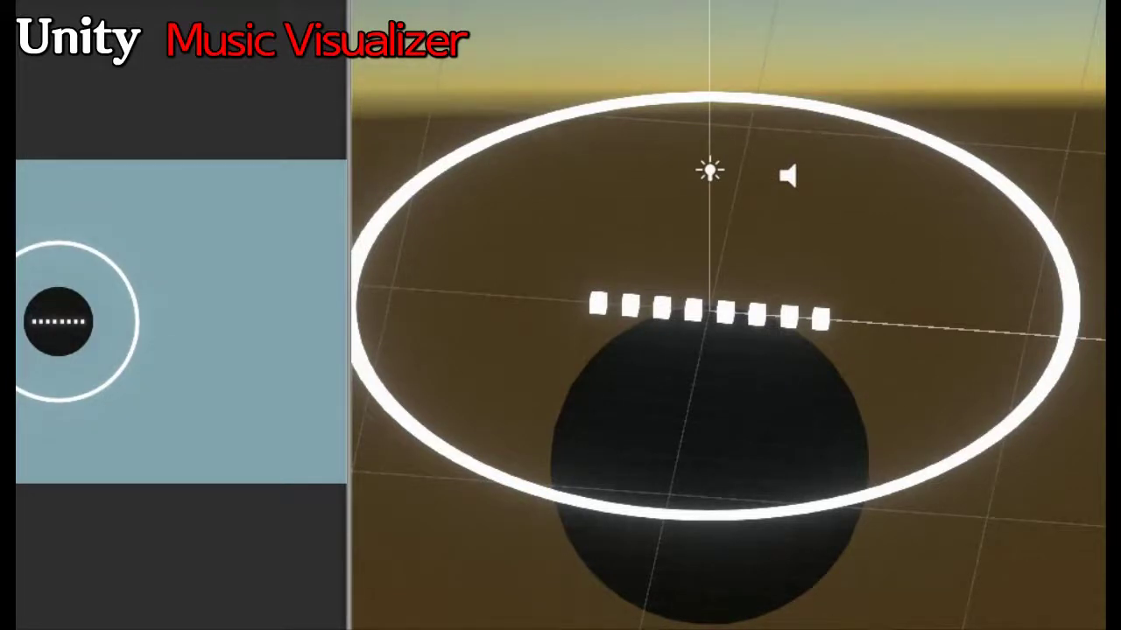
- Widen the Game view, orbit the Scene view around the ring, and exit Play mode
left_click_drag(352, 351, 463, 357)
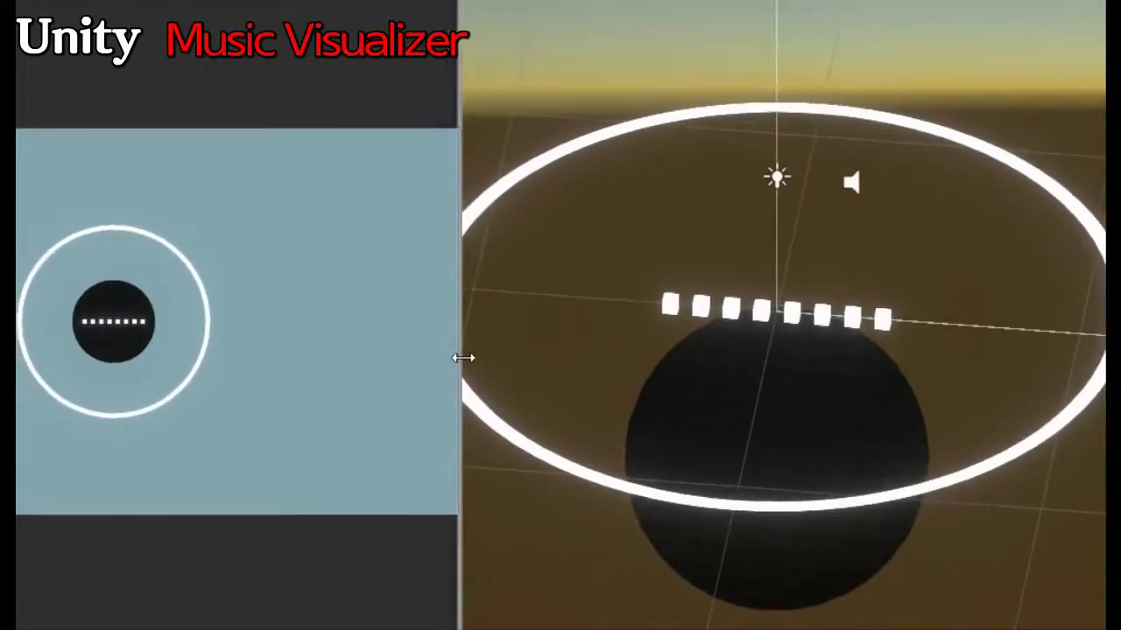
middle_click_drag(592, 384, 631, 360)
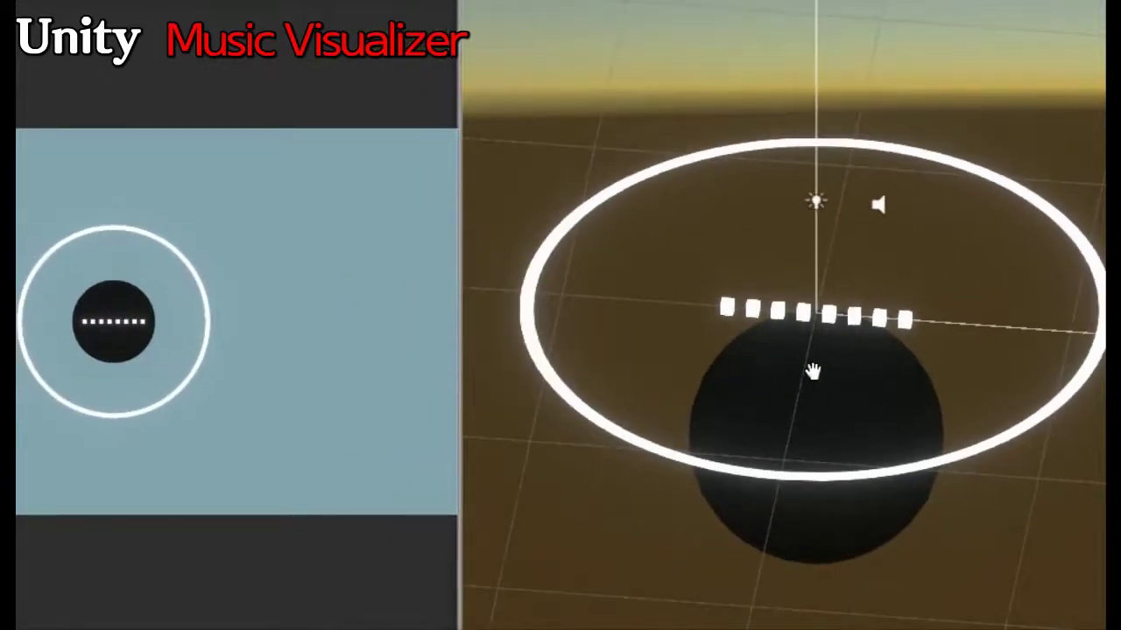
left_click_drag(812, 371, 746, 375, "alt")
left_click_drag(919, 337, 771, 341, "alt")
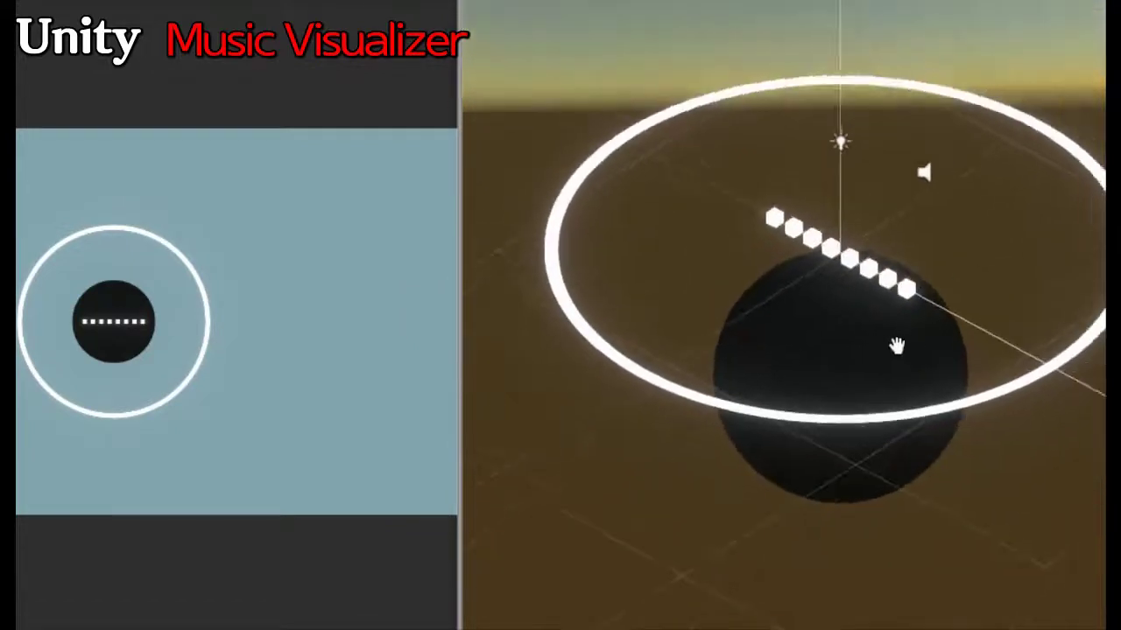
middle_click_drag(896, 345, 745, 393)
left_click_drag(745, 393, 770, 393, "alt")
middle_click_drag(770, 393, 821, 435)
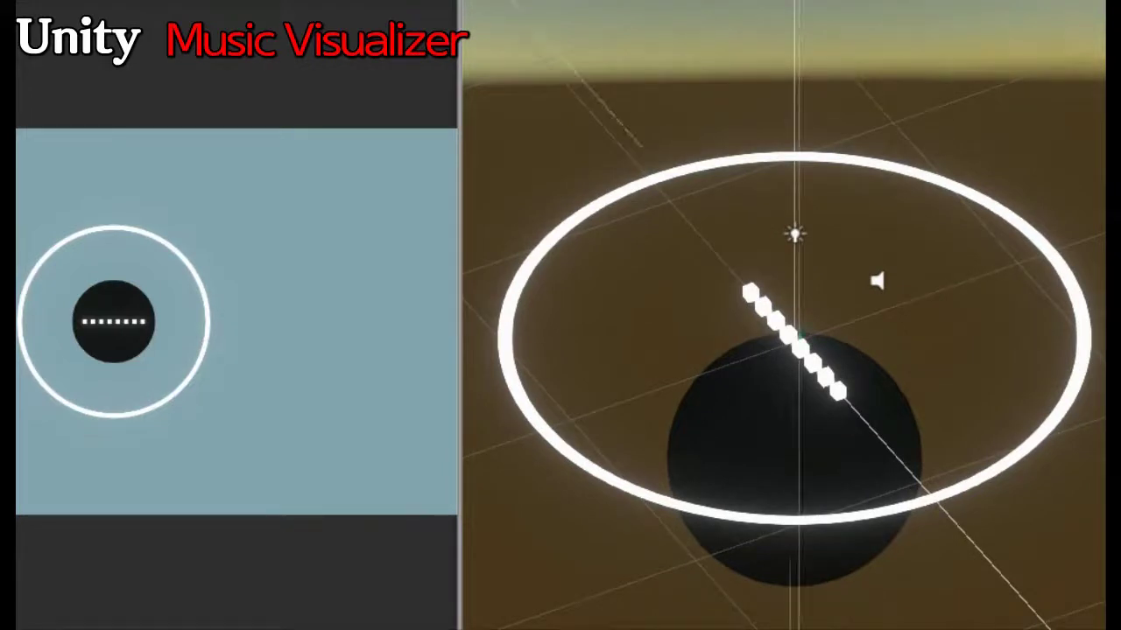
key("ctrl+p")
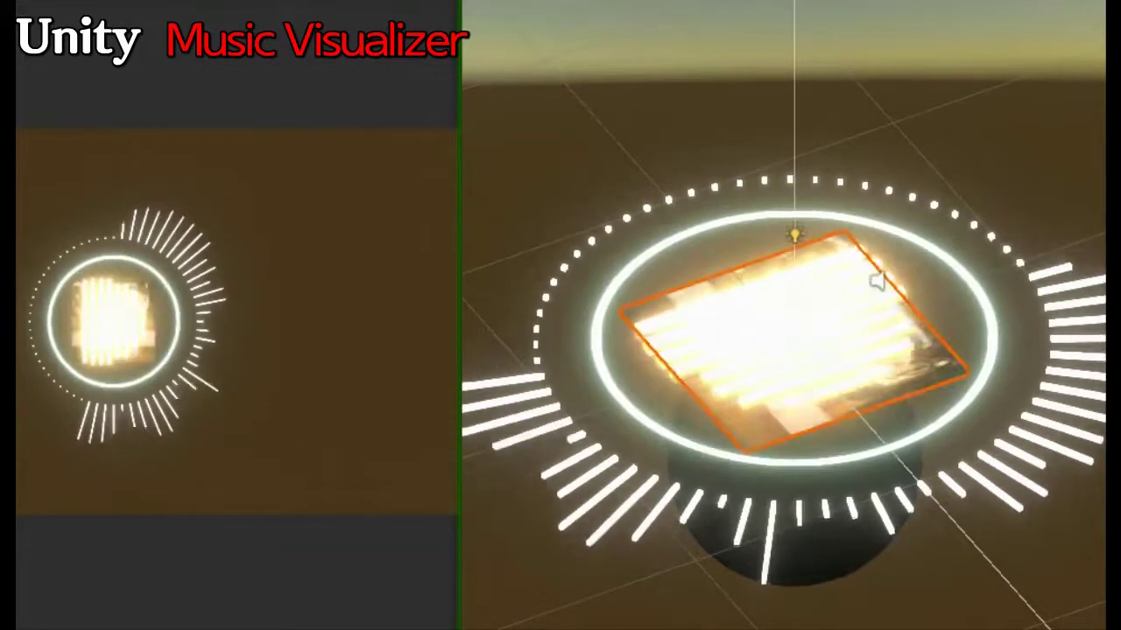
- Widen the Game view and orbit the Scene view to a near top-down look at the album quad
left_click_drag(461, 211, 638, 215)
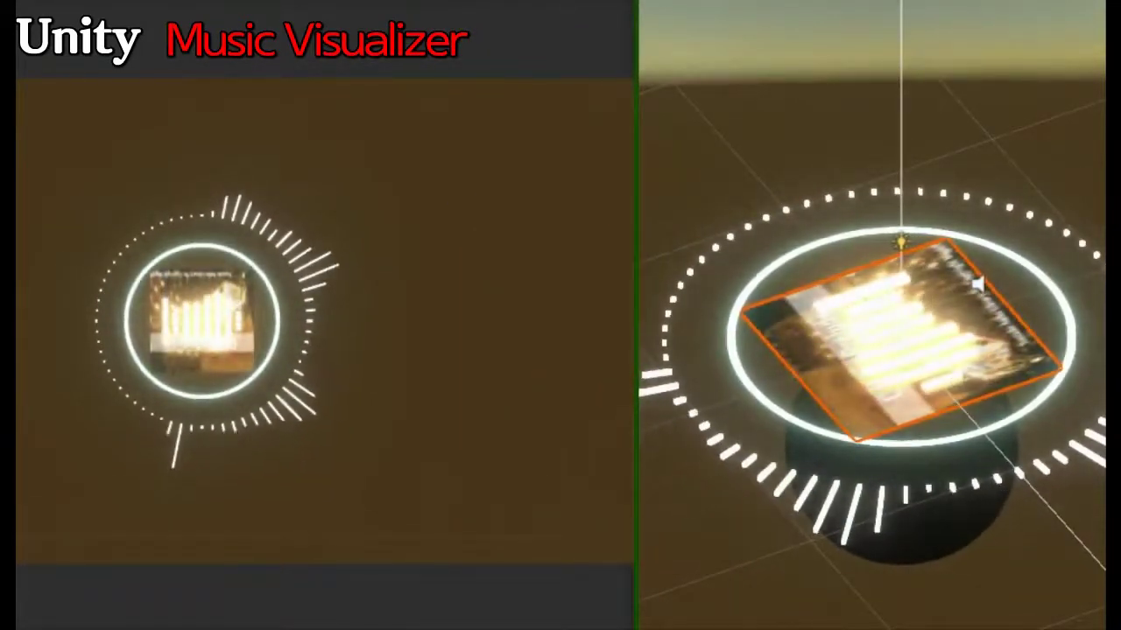
key("t")
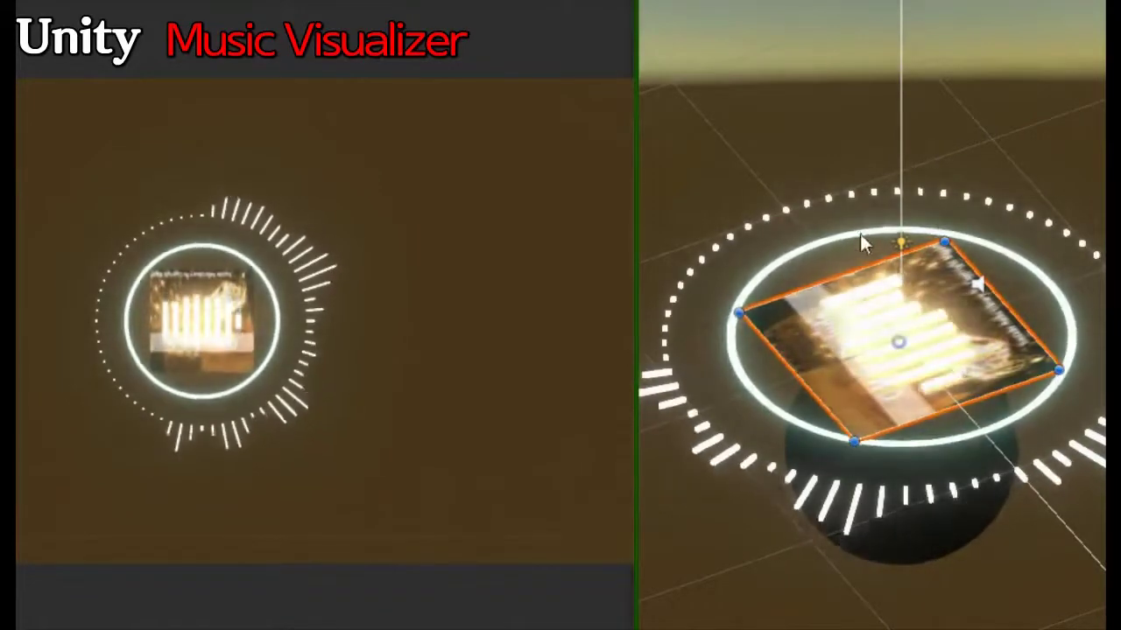
mouse_move(818, 225)
left_mouse_down("alt")
mouse_move(1085, 474)
mouse_move(777, 352)
mouse_move(773, 362)
left_mouse_up("alt")
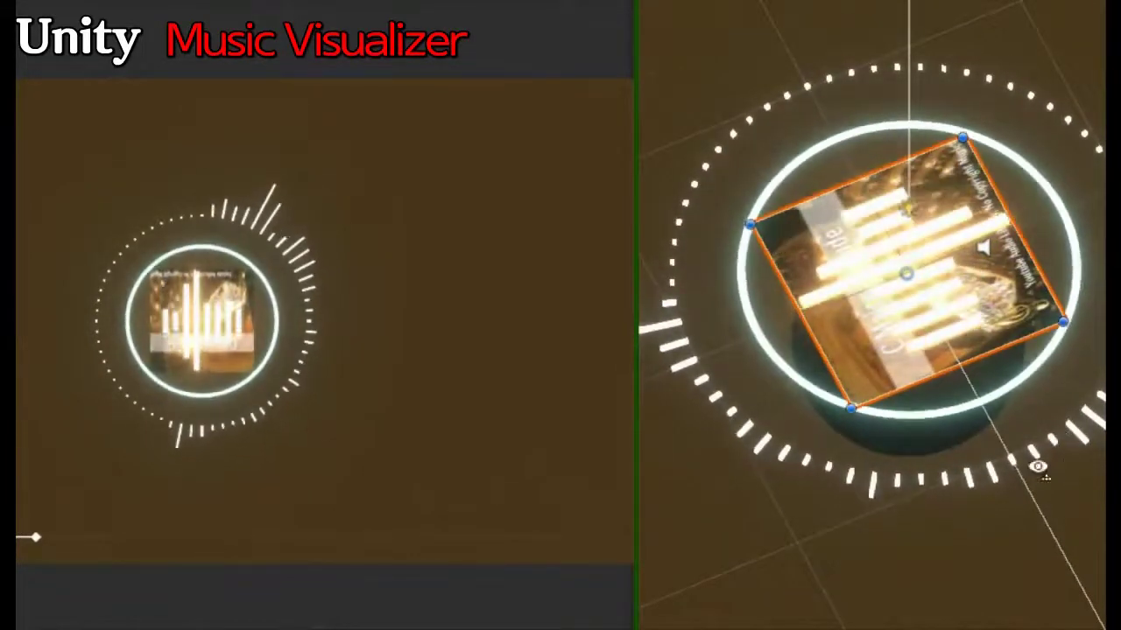
mouse_move(773, 362)
left_mouse_down("alt")
mouse_move(802, 465)
mouse_move(990, 229)
mouse_move(828, 279)
left_mouse_up("alt")
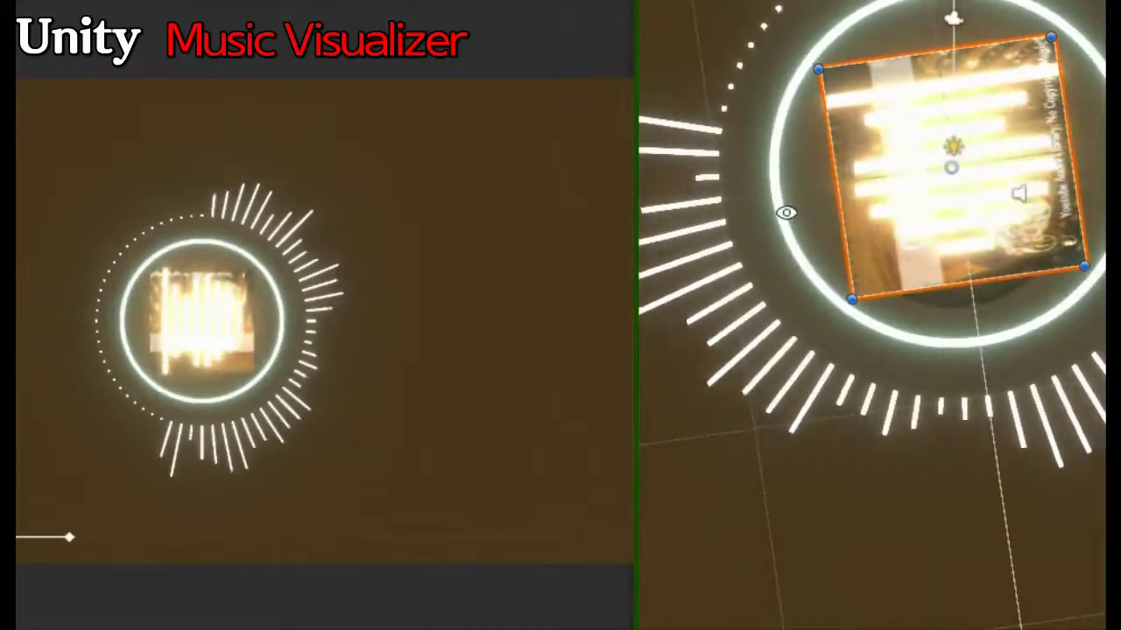
mouse_move(774, 254)
left_mouse_down("alt")
mouse_move(840, 350)
mouse_move(910, 386)
left_mouse_up("alt")
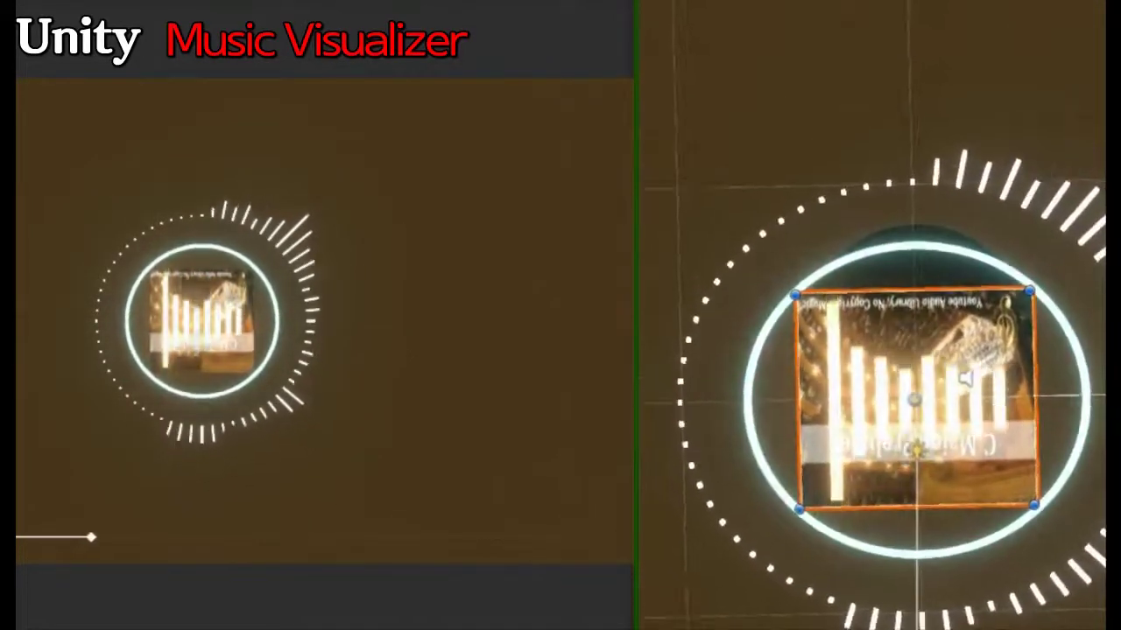
left_click(775, 323)
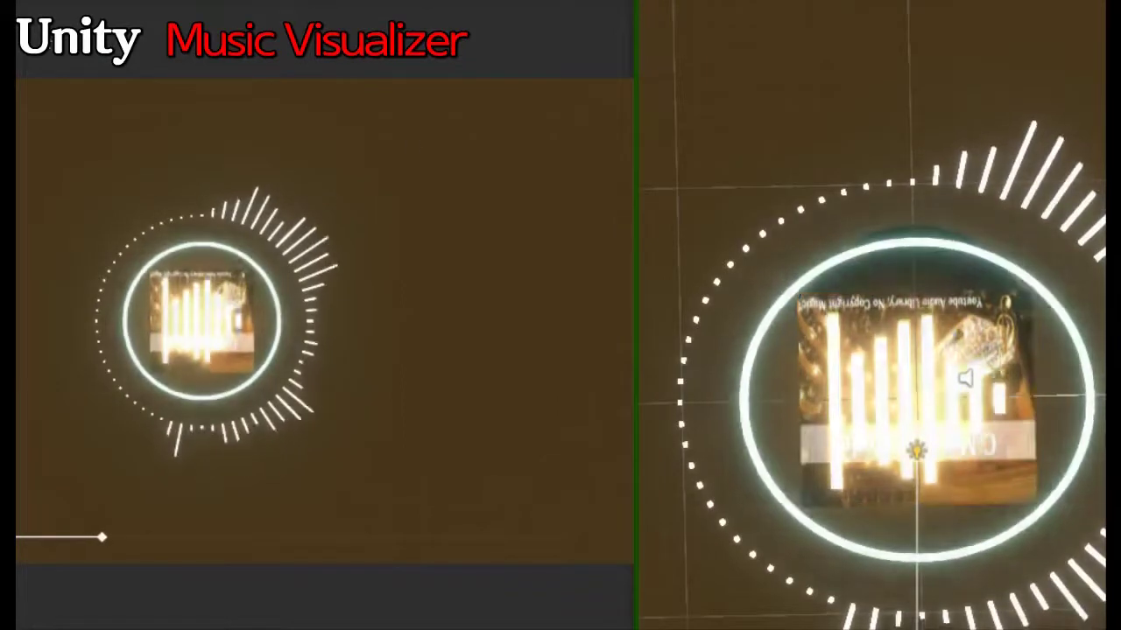
- Reframe the Scene view on the ring, select the album image quad, and orbit to a flatter angle
middle_click_drag(795, 355, 769, 212)
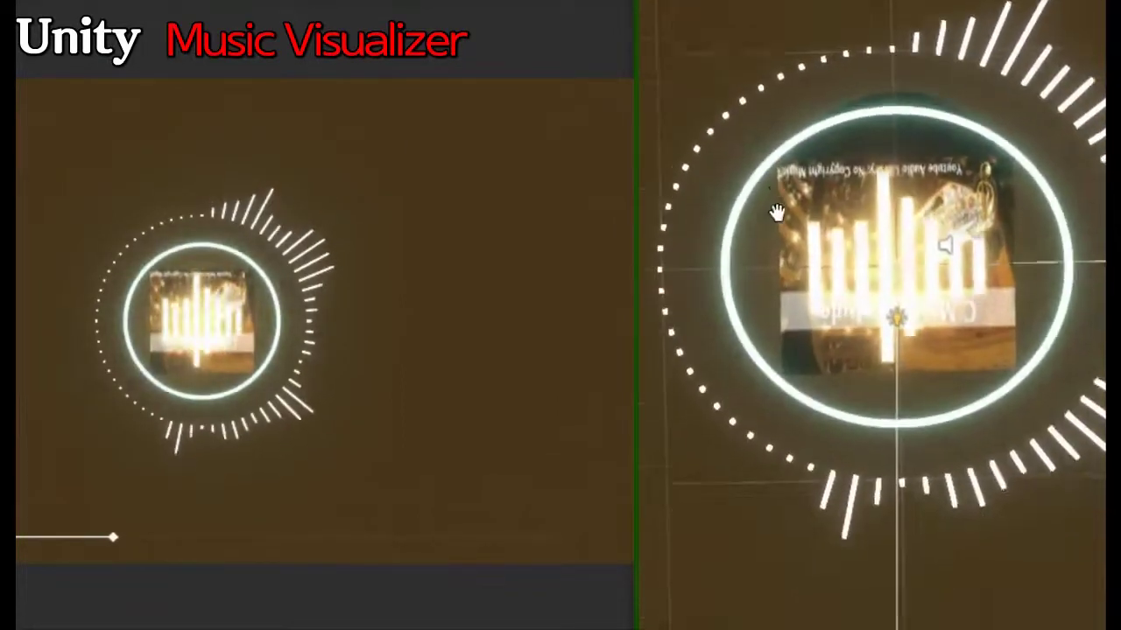
left_click_drag(634, 280, 496, 284)
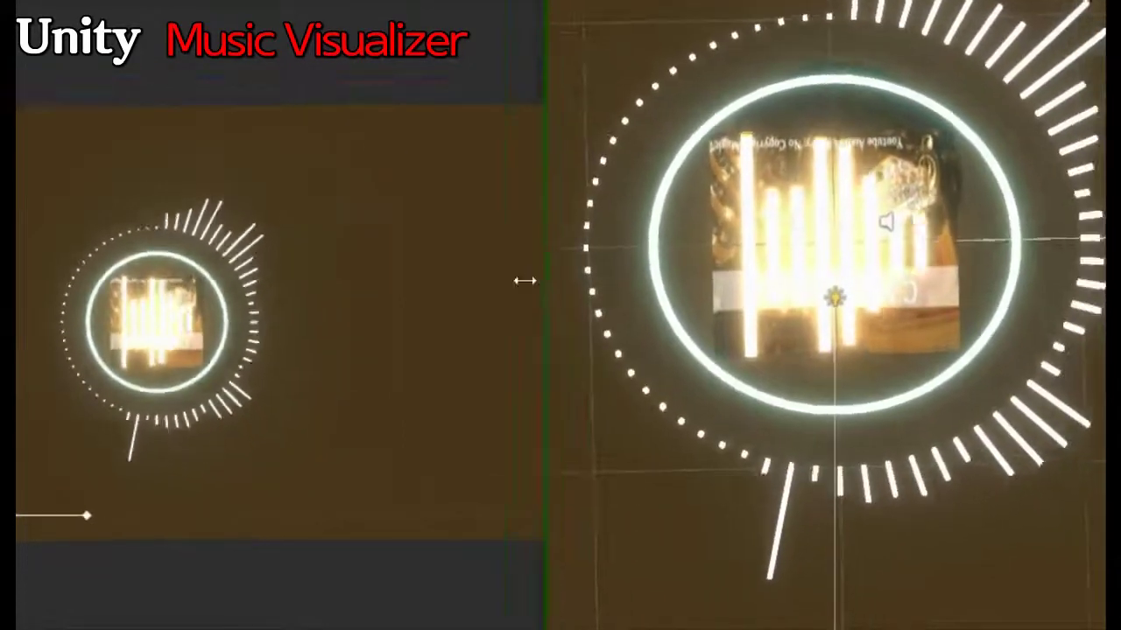
middle_click_drag(794, 301, 800, 350)
scroll(801, 345, "up", 2)
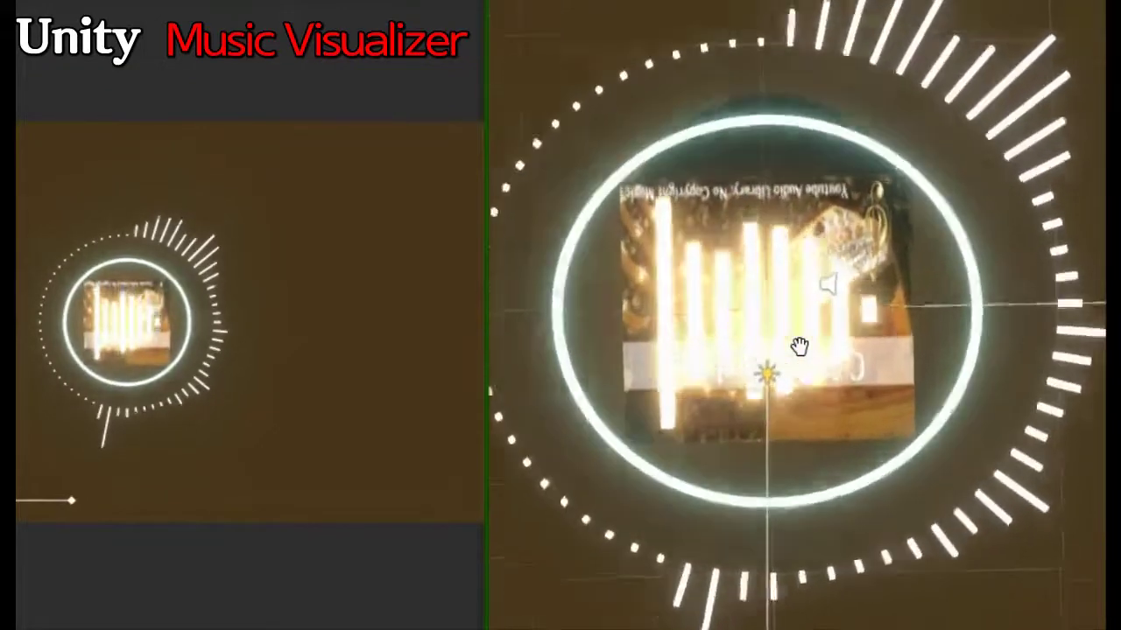
left_click(700, 262)
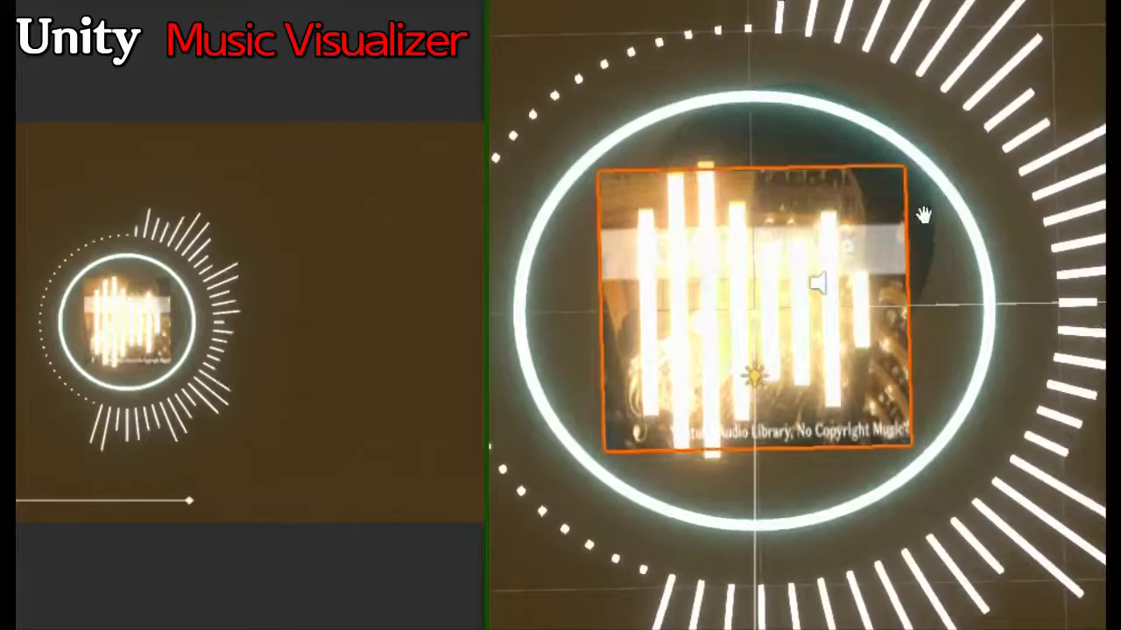
scroll(939, 195, "down", 2)
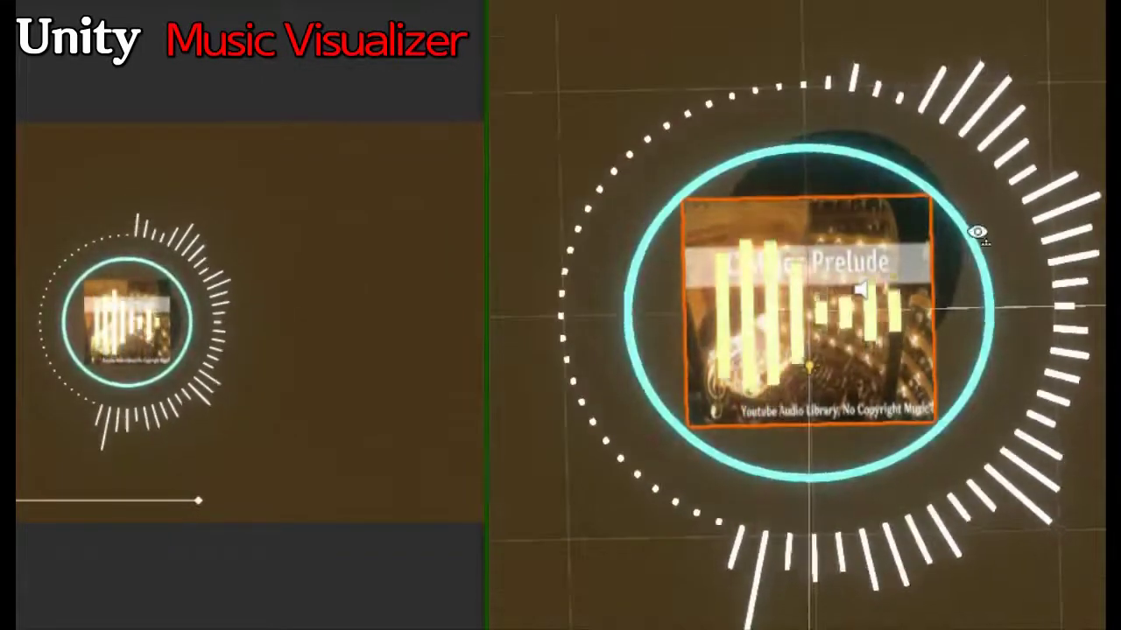
scroll(971, 245, "down", 1)
scroll(972, 245, "down", 2)
scroll(972, 249, "down", 2)
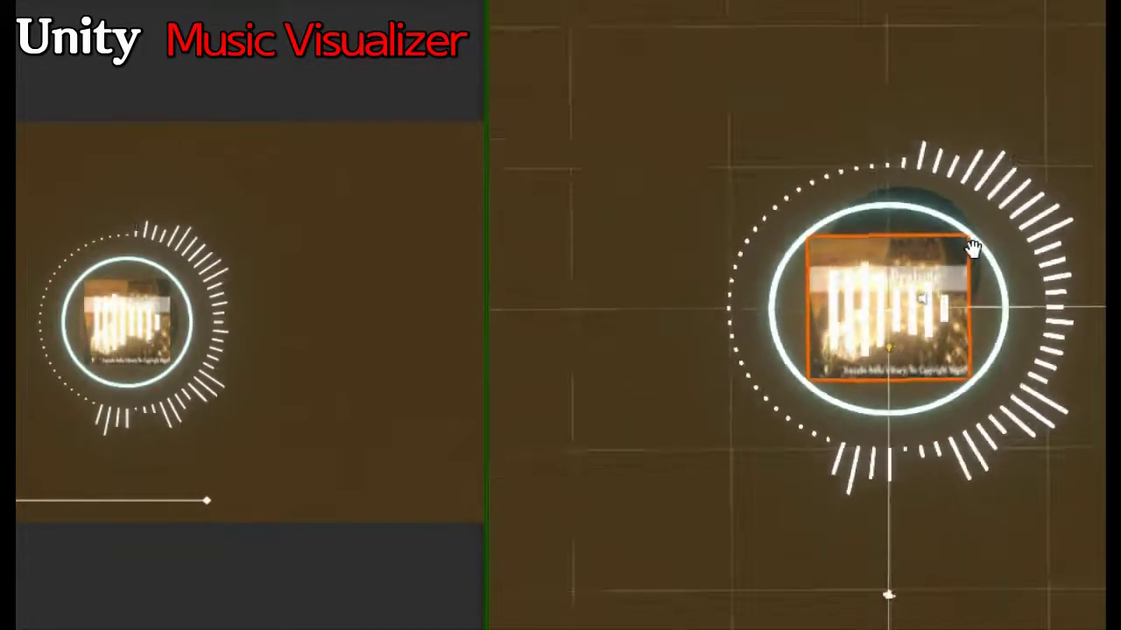
scroll(991, 218, "down", 1)
left_click_drag(997, 221, 989, 51, "alt")
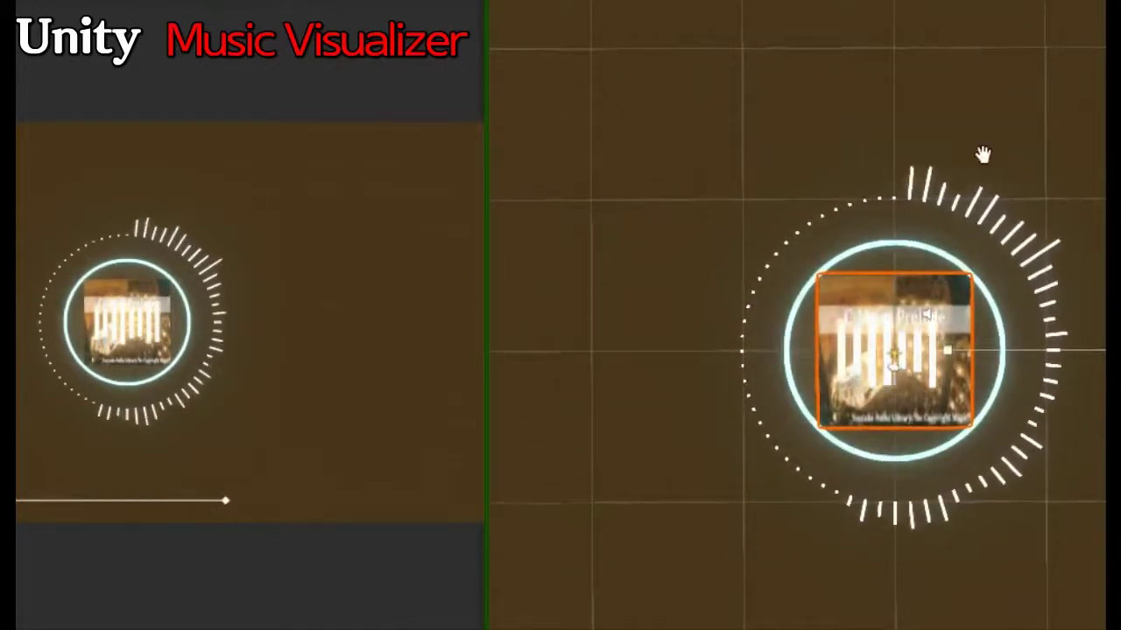
middle_click_drag(730, 314, 683, 255)
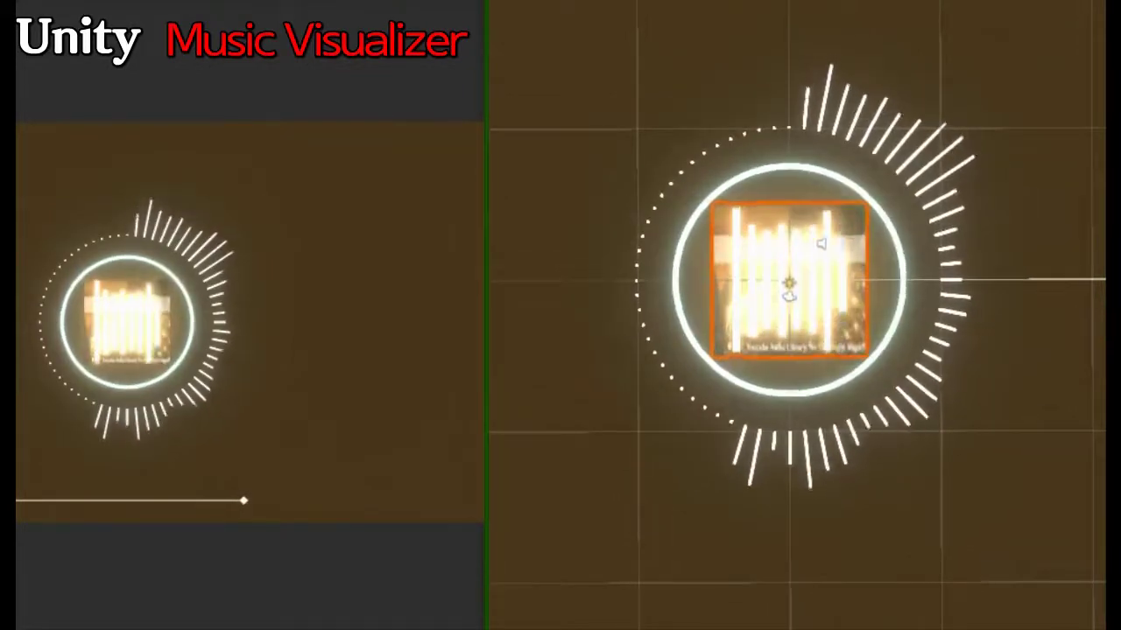
- Stretch the concert-hall image into a wide frame and enlarge it toward the lower right
key("t")
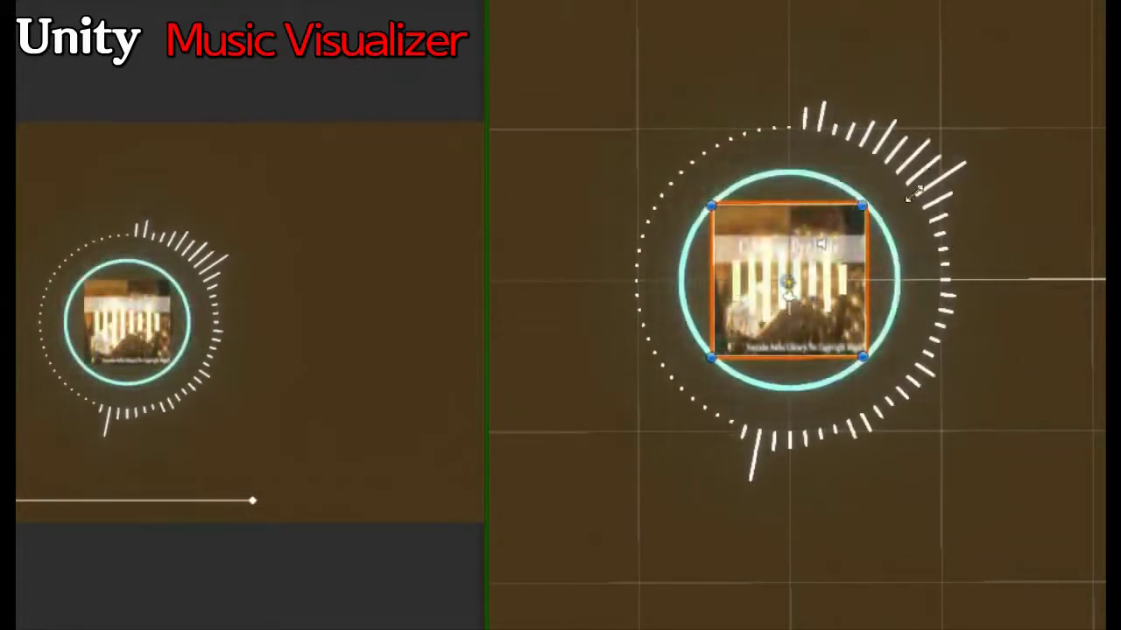
mouse_move(861, 205)
left_mouse_down()
mouse_move(1103, 87)
mouse_move(1105, 4)
left_mouse_up()
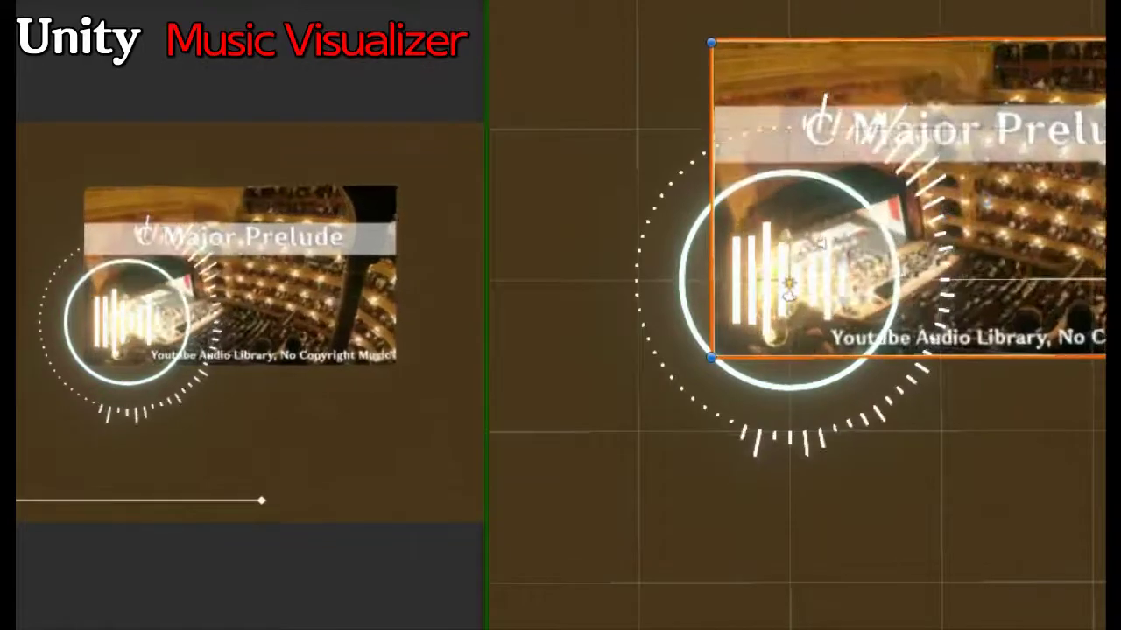
left_click_drag(1012, 92, 572, 135)
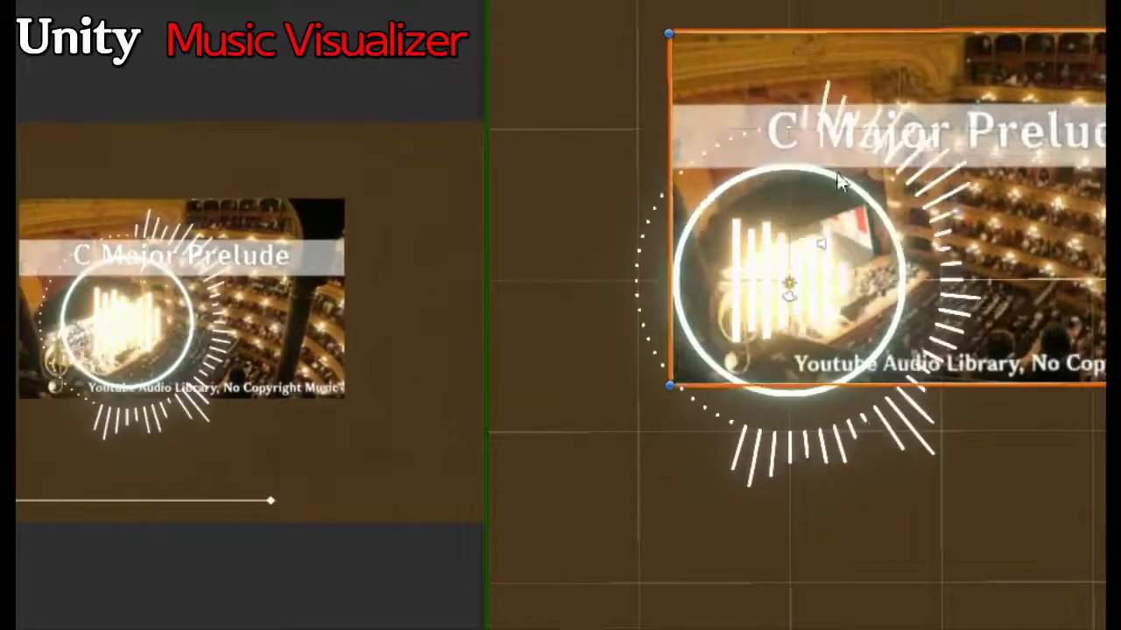
left_click_drag(867, 321, 860, 322)
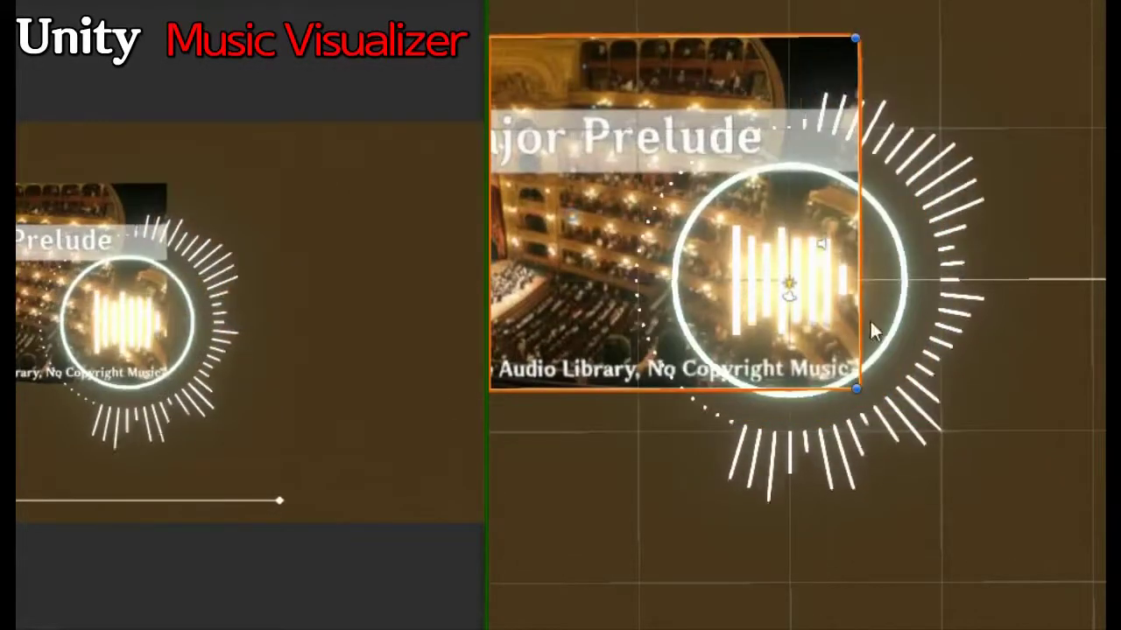
left_click_drag(856, 392, 1120, 629)
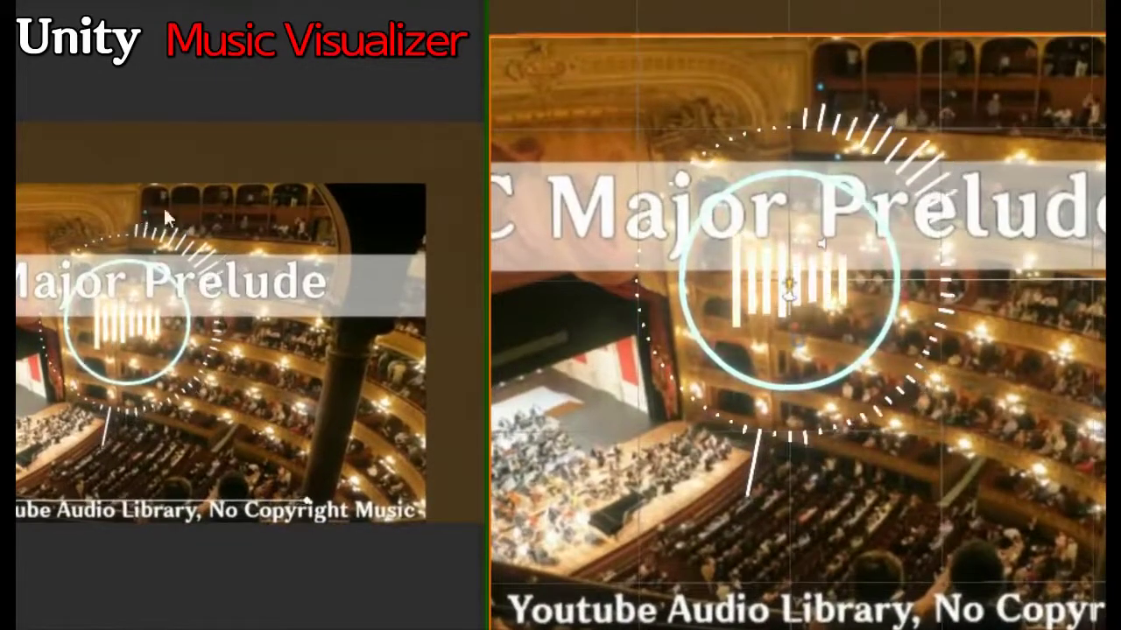
- Extend the image toward the upper left, raise its bottom edge, and widen the Game preview
scroll(937, 327, "down", 2)
scroll(930, 325, "down", 2)
scroll(930, 333, "down", 1)
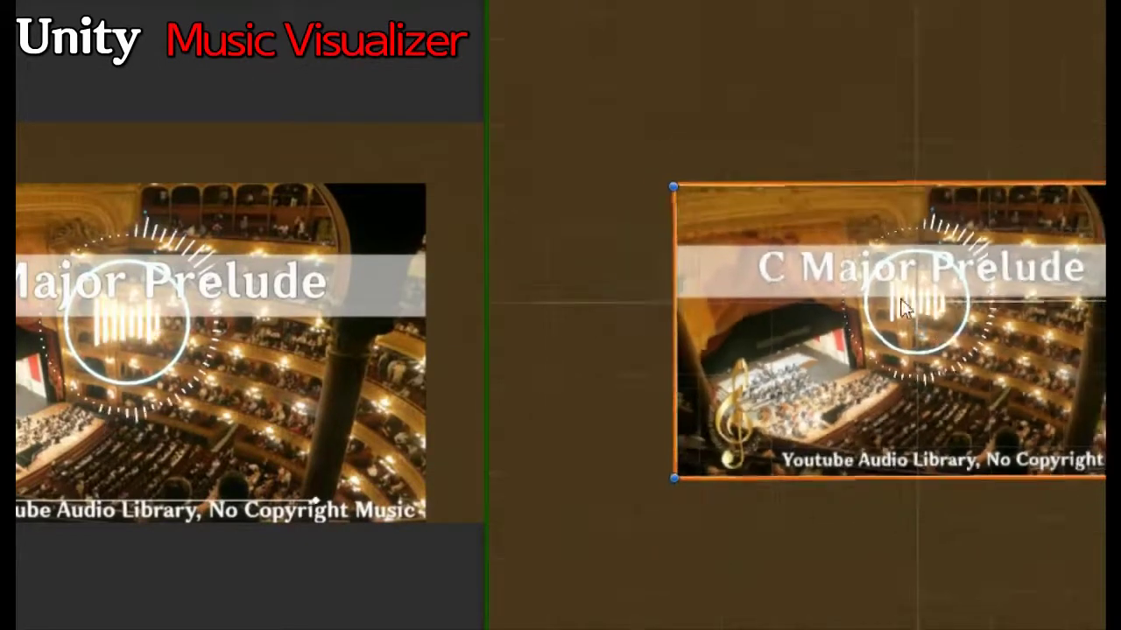
left_click_drag(655, 165, 613, 130)
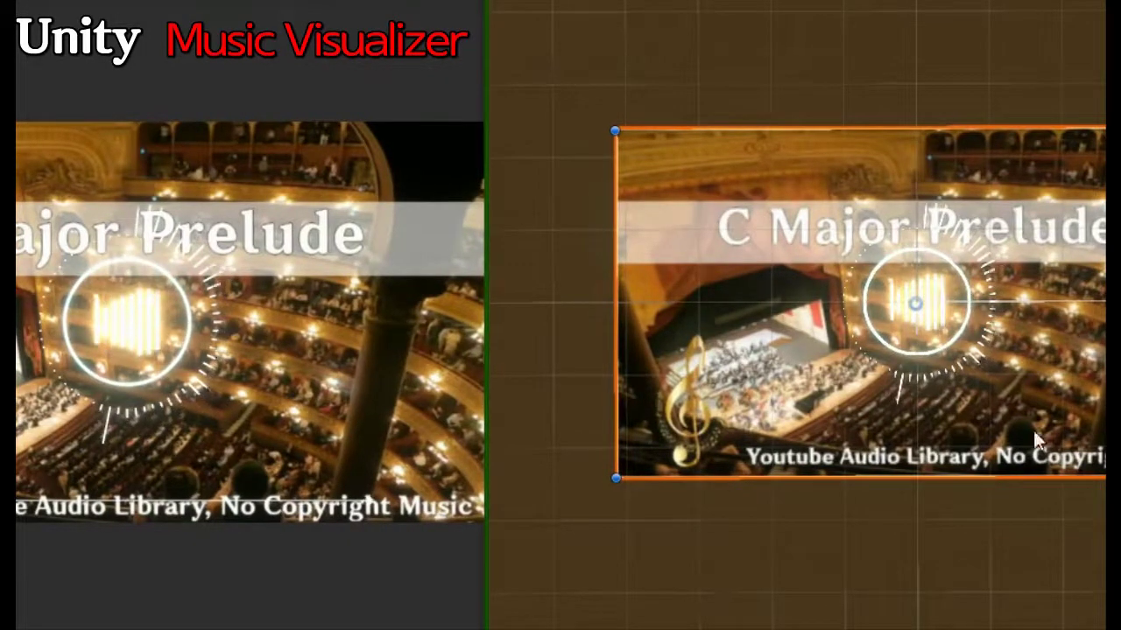
left_click_drag(1004, 472, 1017, 476)
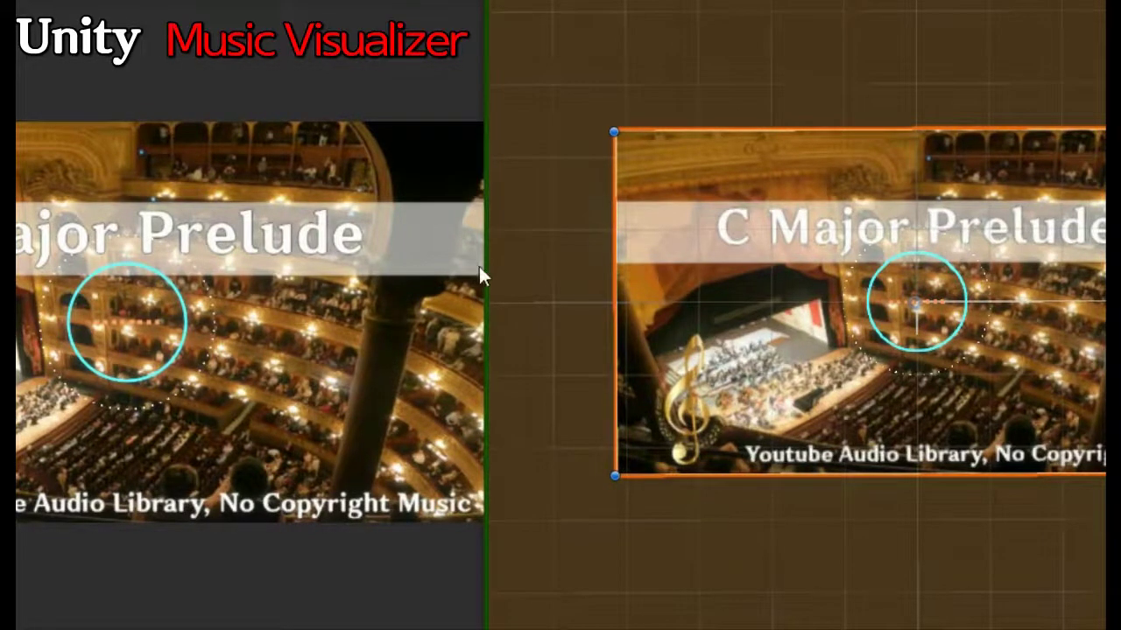
left_click_drag(481, 268, 1077, 268)
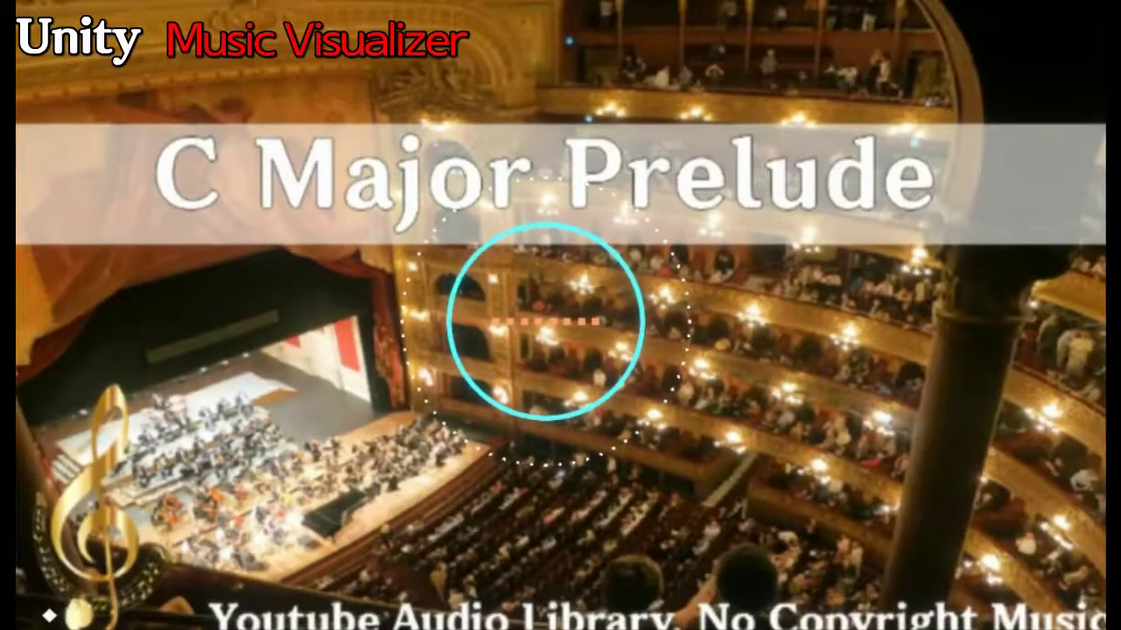
- Bring the Scene view back beside the preview and revert the background image to a small square
mouse_move(1107, 329)
left_mouse_down()
mouse_move(394, 329)
mouse_move(178, 346)
left_mouse_up()
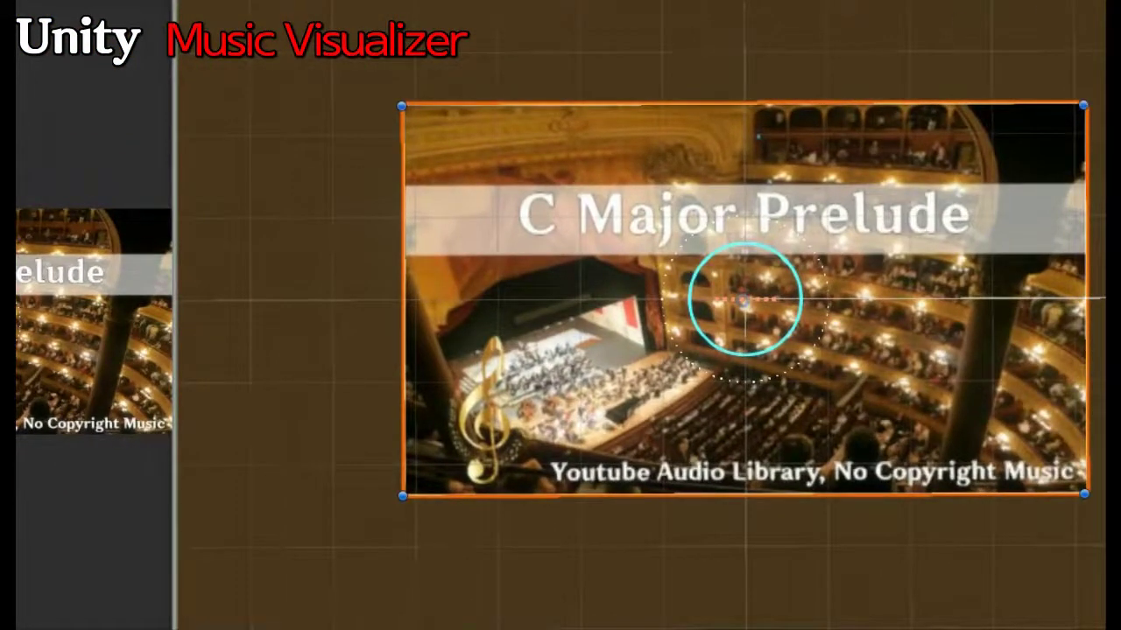
key("Delete")
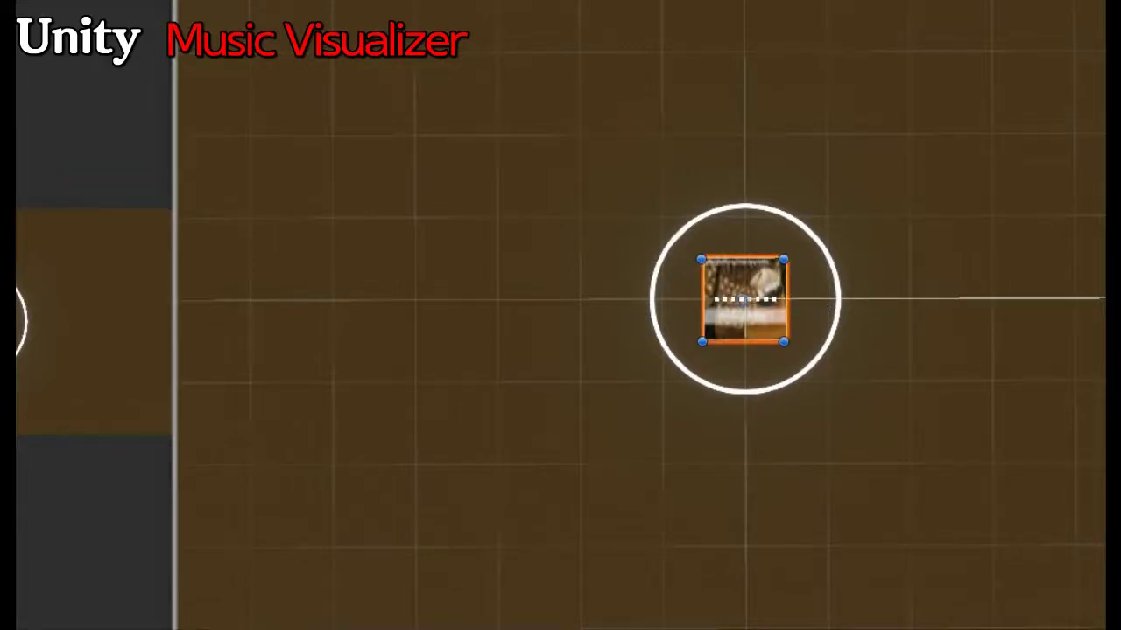
- Drag the image's top-right and bottom-left corners out to cover the frame, then widen the Game preview
scroll(849, 324, "up", 1)
scroll(850, 324, "up", 2)
scroll(833, 326, "up", 2)
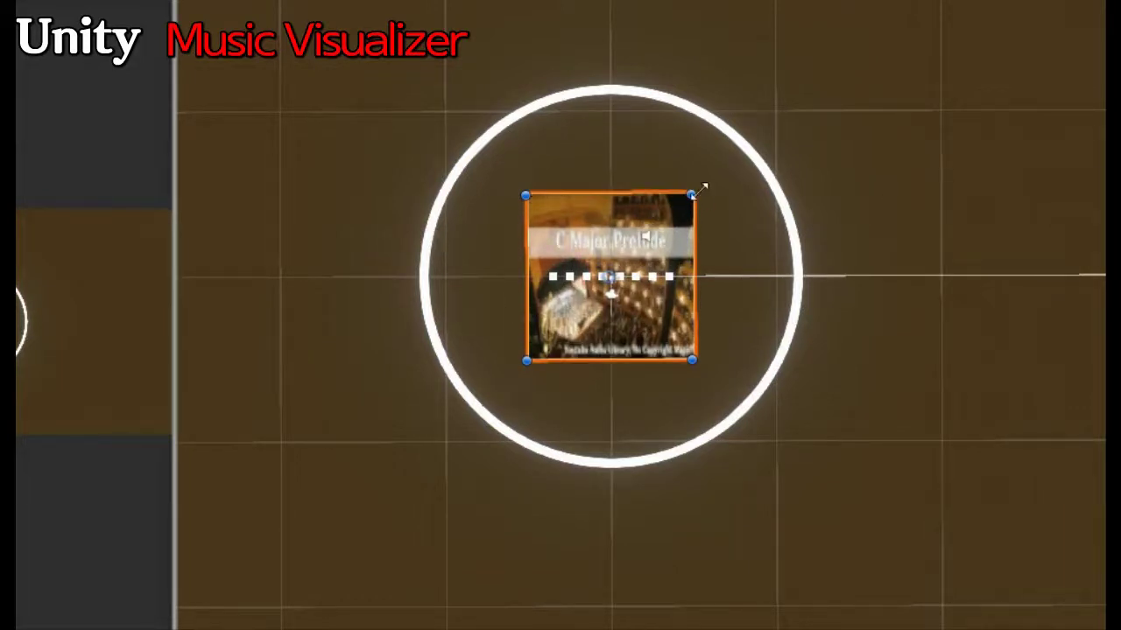
left_click_drag(692, 191, 1105, 1)
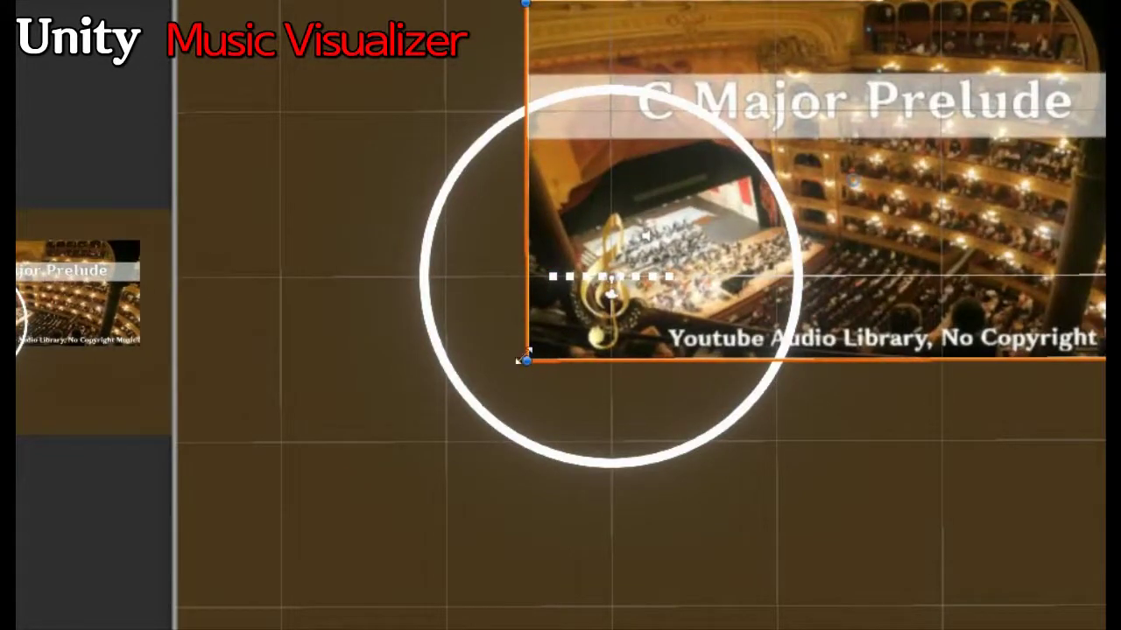
left_click_drag(527, 360, 63, 626)
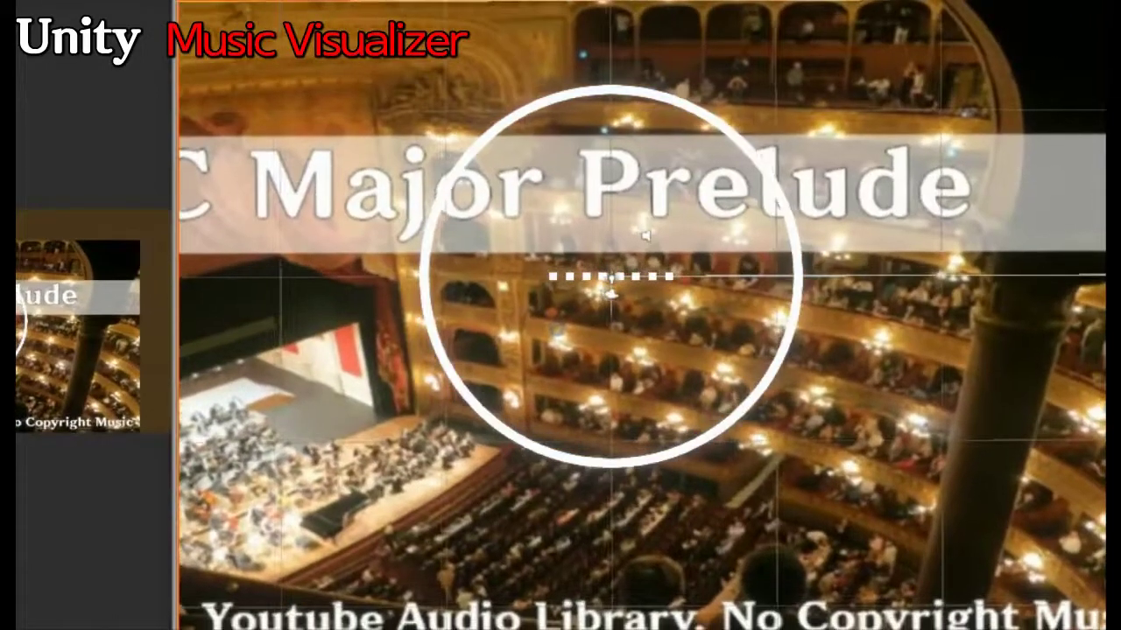
scroll(1001, 238, "down", 2)
scroll(1001, 242, "down", 2)
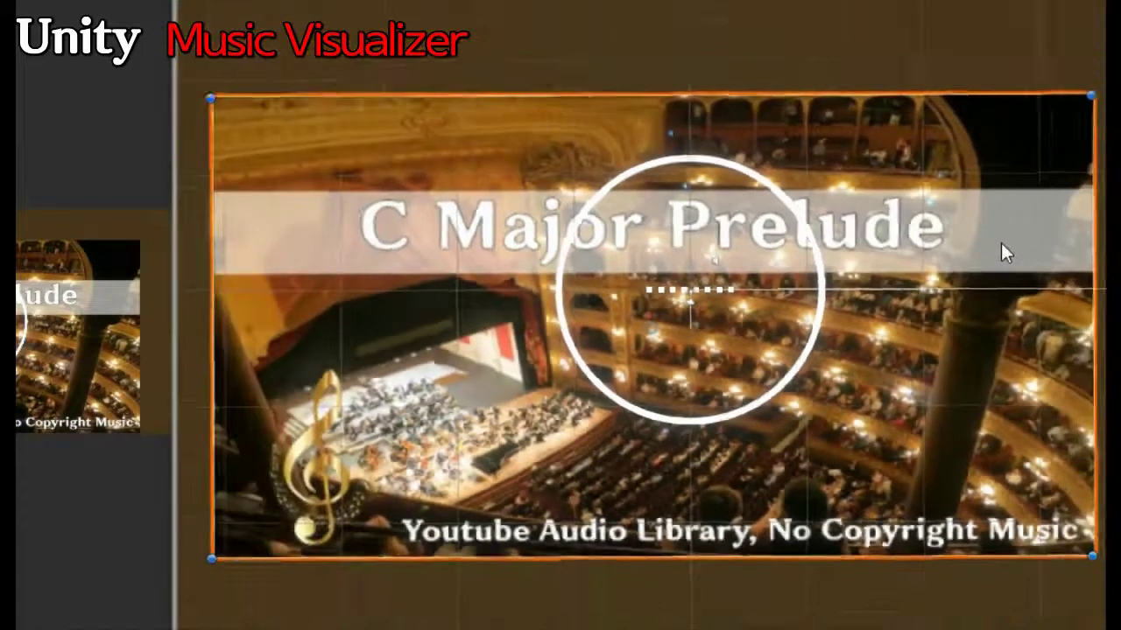
scroll(1034, 224, "down", 2)
left_click_drag(1050, 146, 1105, 72)
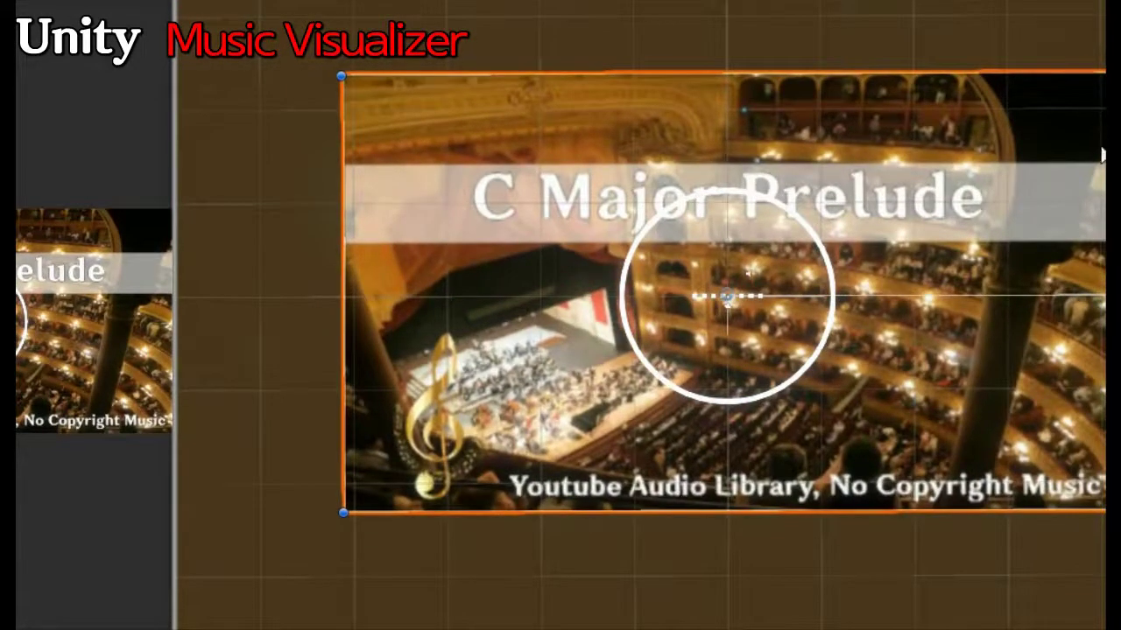
left_click_drag(178, 246, 398, 218)
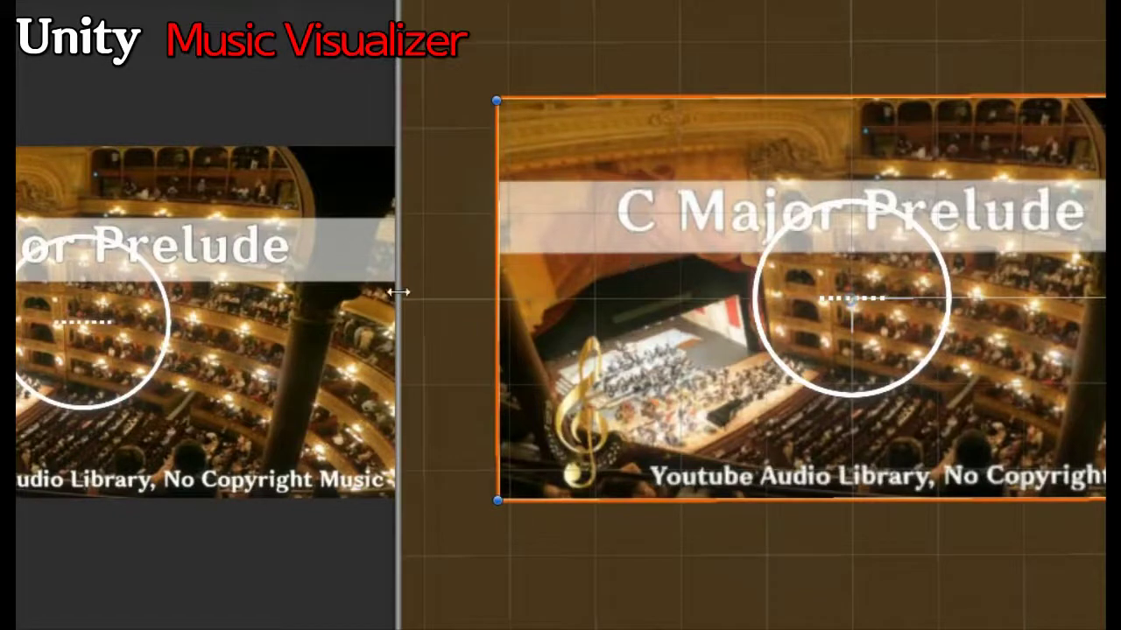
- Resize the Game/Scene split and nudge the image's left, top and bottom edges to fit the canvas
left_click_drag(398, 291, 807, 330)
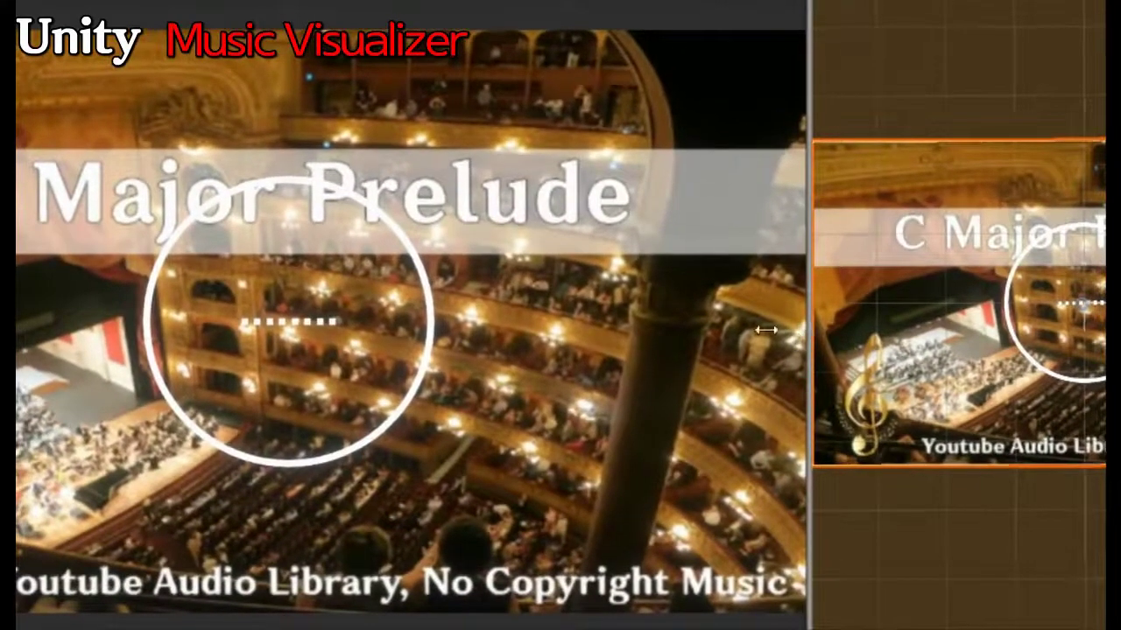
mouse_move(807, 330)
left_mouse_down()
mouse_move(399, 331)
mouse_move(272, 368)
left_mouse_up()
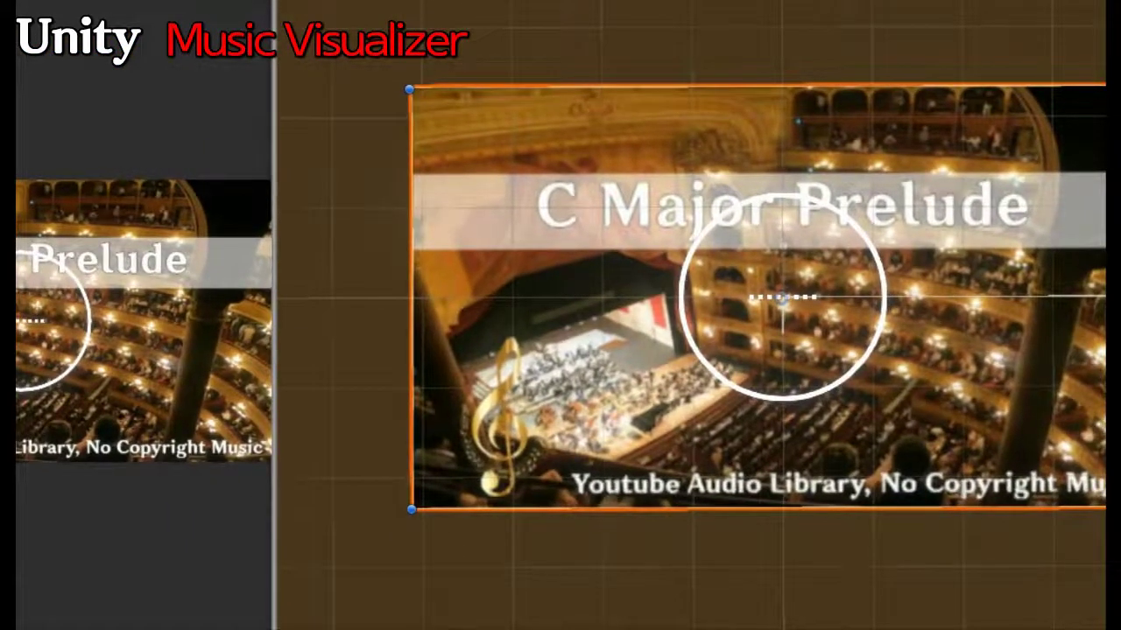
left_click_drag(411, 270, 402, 268)
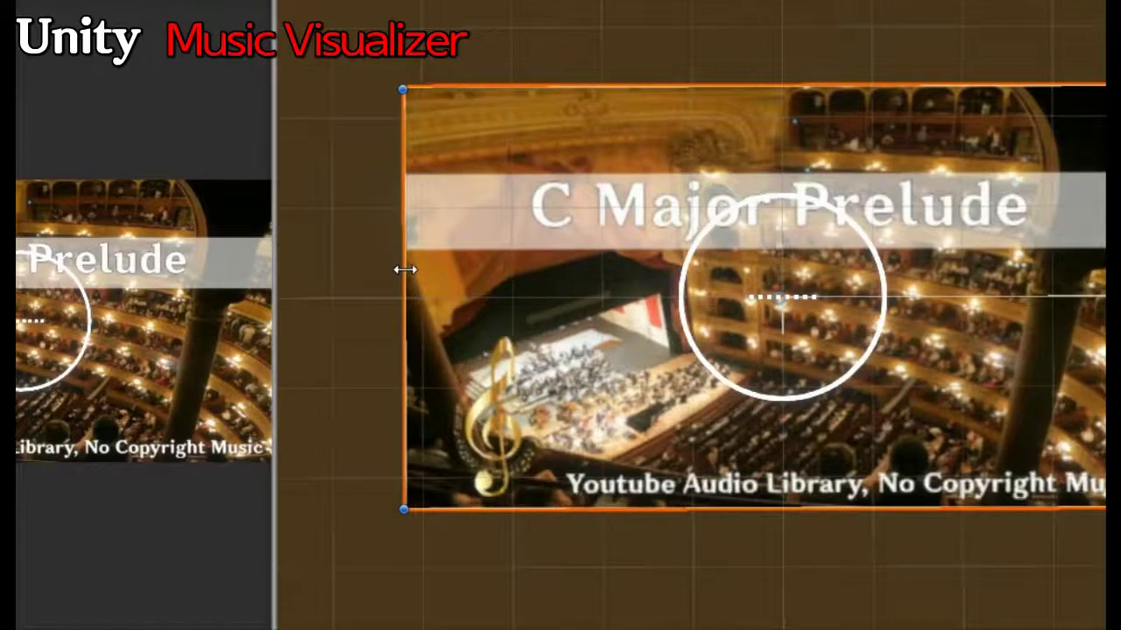
left_click_drag(835, 83, 844, 78)
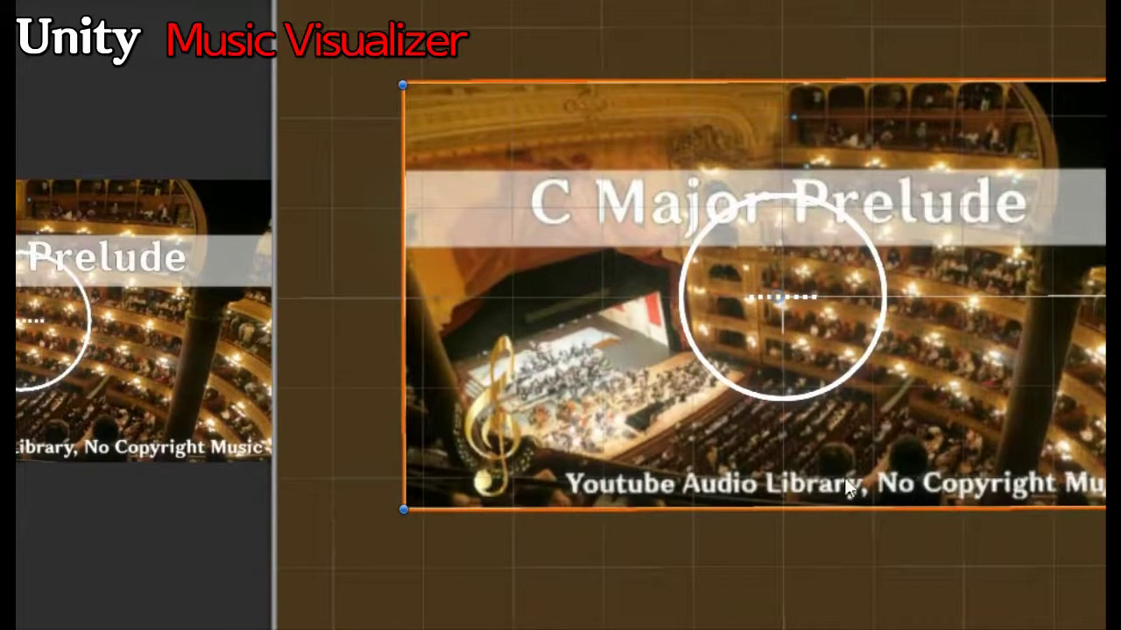
left_click_drag(850, 509, 852, 515)
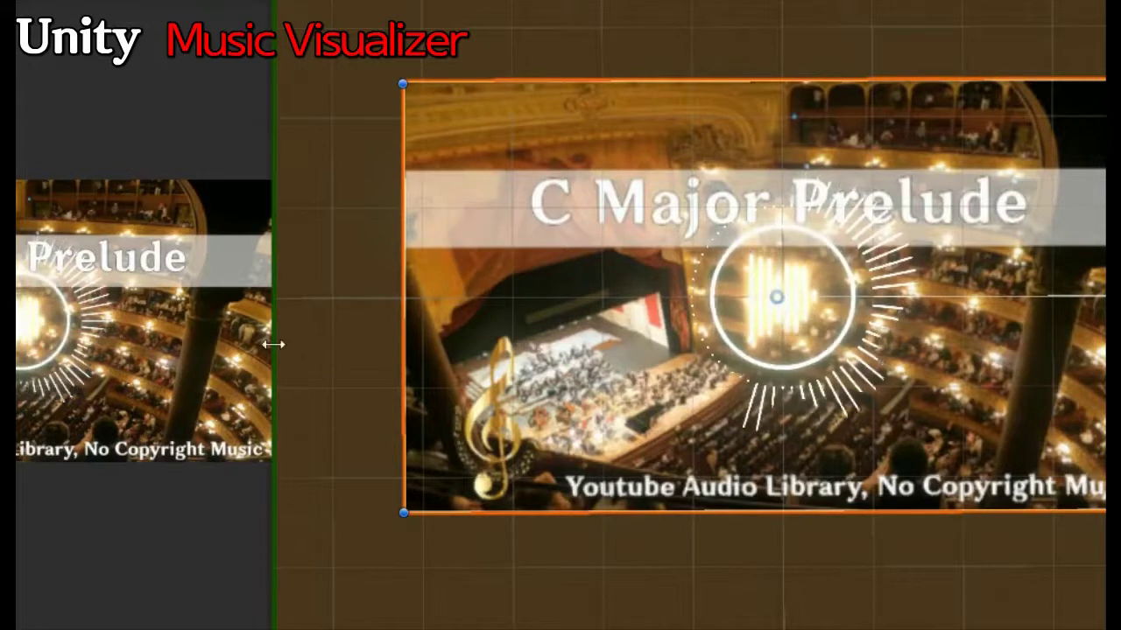
- Resize the Game preview and orbit the Scene view back to face the canvas
left_click_drag(275, 342, 1108, 410)
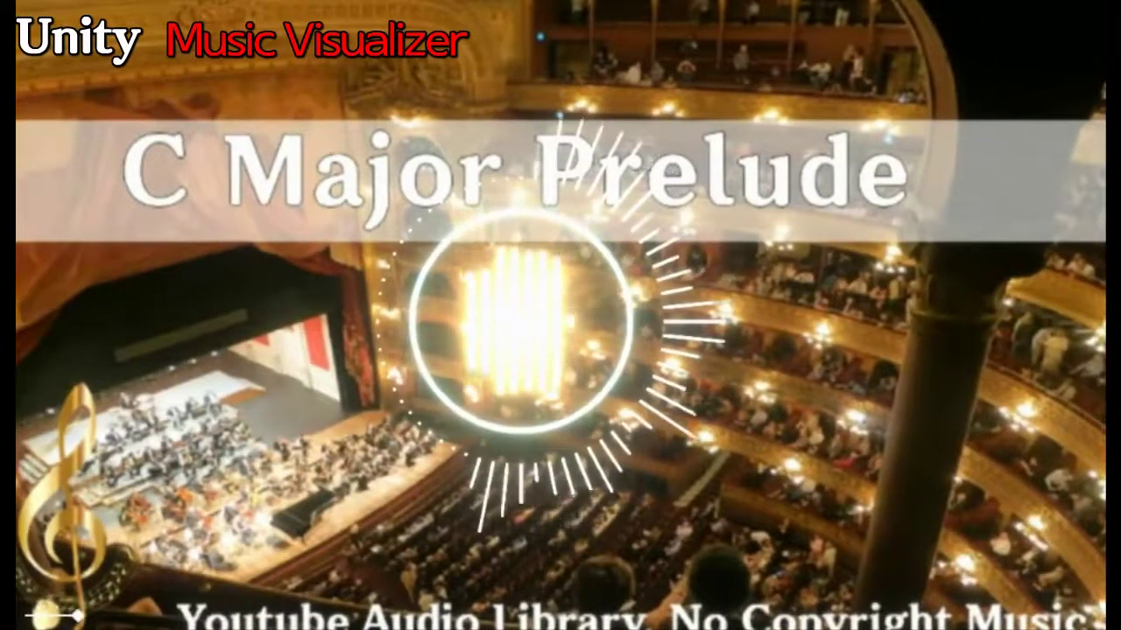
left_click_drag(1108, 409, 303, 409)
mouse_move(676, 441)
left_mouse_down("alt")
mouse_move(724, 254)
mouse_move(806, 344)
left_mouse_up("alt")
scroll(806, 343, "up", 2)
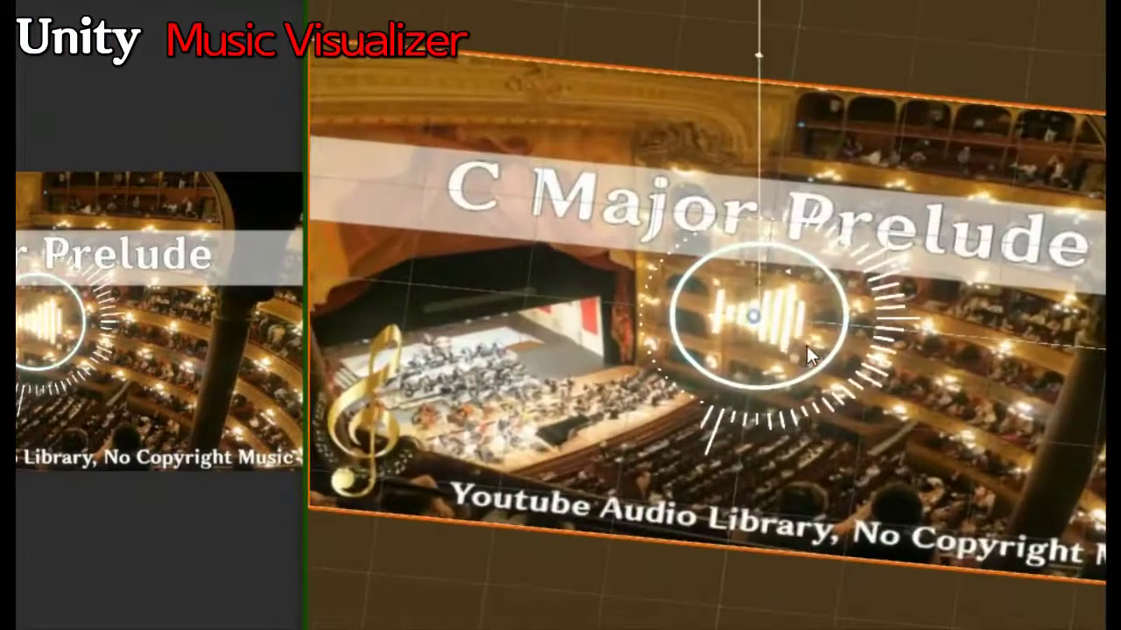
scroll(806, 345, "up", 2)
scroll(802, 351, "up", 2)
left_click_drag(820, 457, 832, 107, "alt")
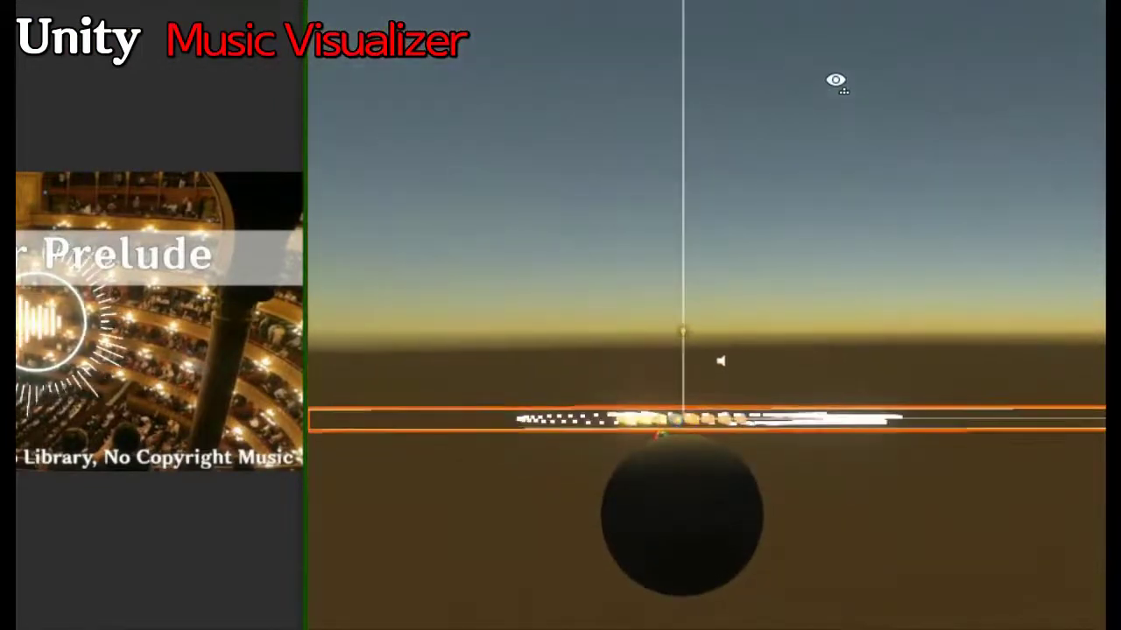
left_click_drag(819, 134, 796, 272, "alt")
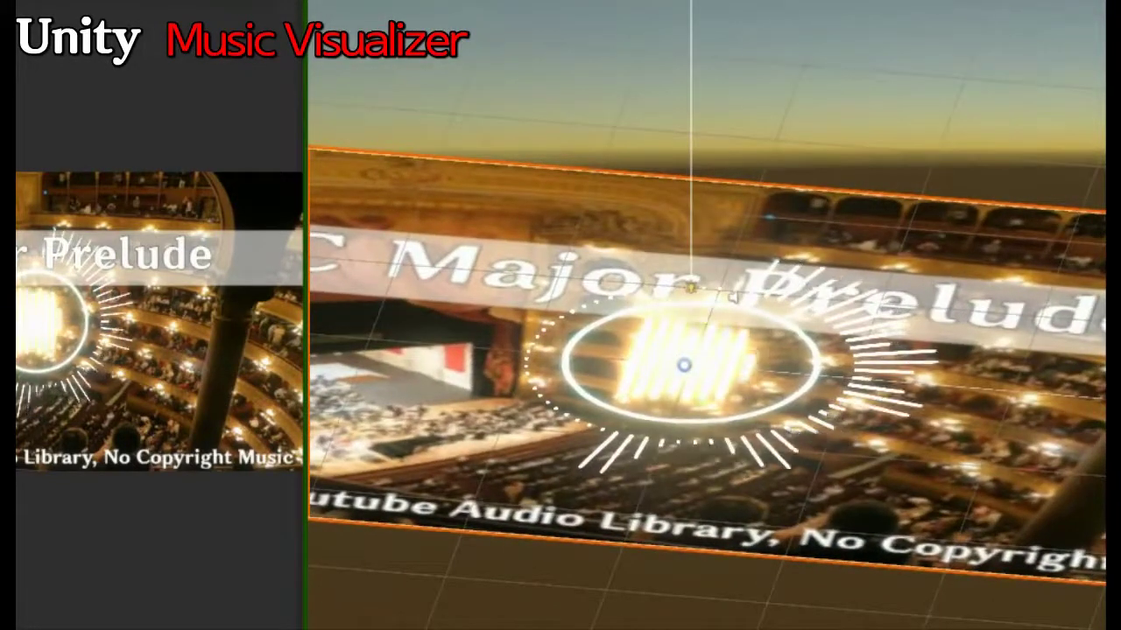
- Lower the visualizer along its Y axis with the Move tool and widen the Game preview
key("w")
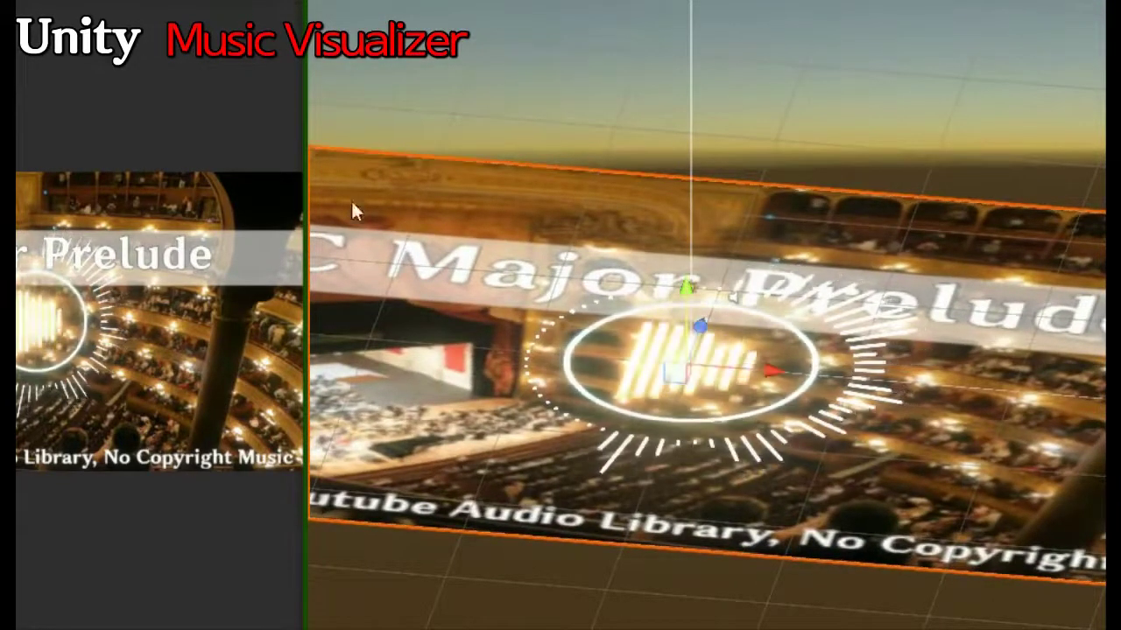
left_click_drag(686, 290, 708, 366)
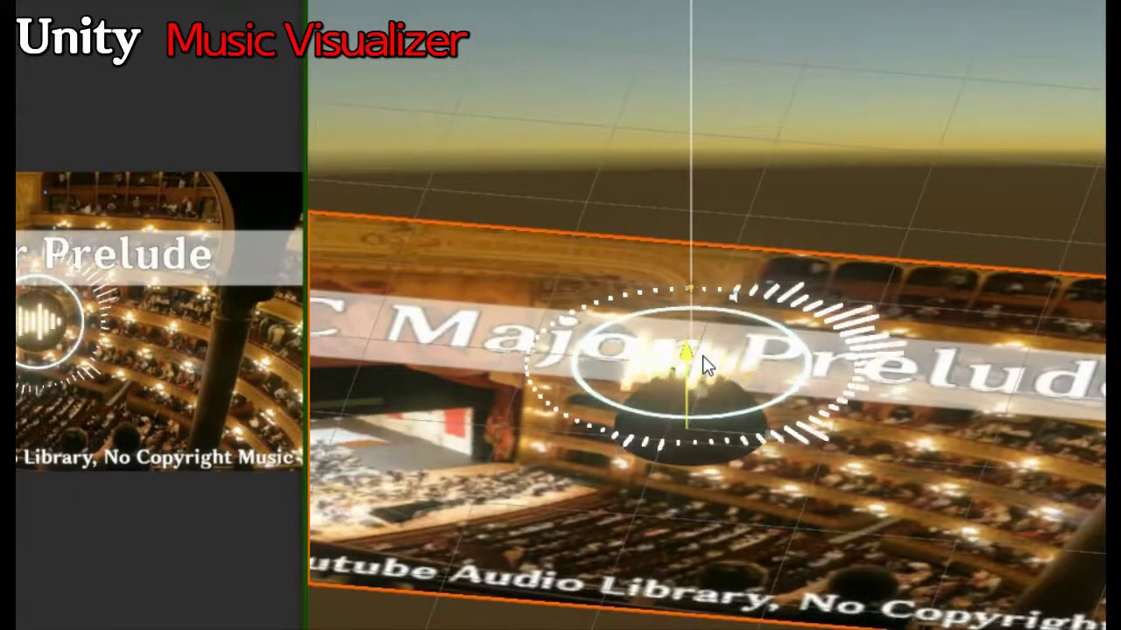
mouse_move(707, 366)
left_mouse_down()
mouse_move(706, 392)
mouse_move(702, 368)
left_mouse_up()
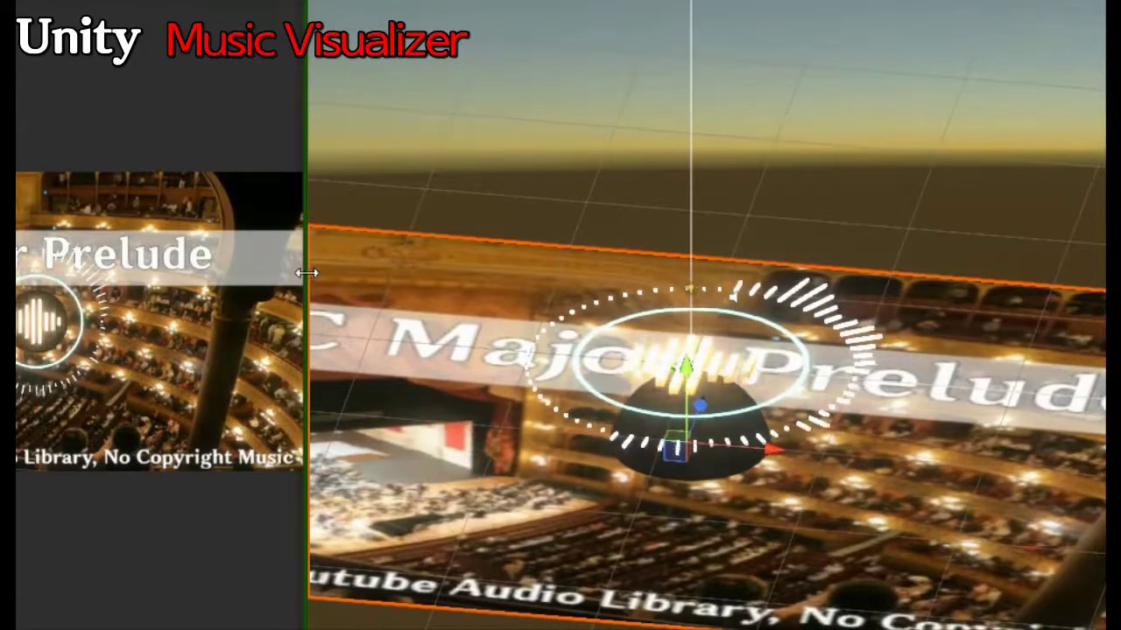
mouse_move(306, 273)
left_mouse_down()
mouse_move(620, 348)
mouse_move(788, 369)
left_mouse_up()
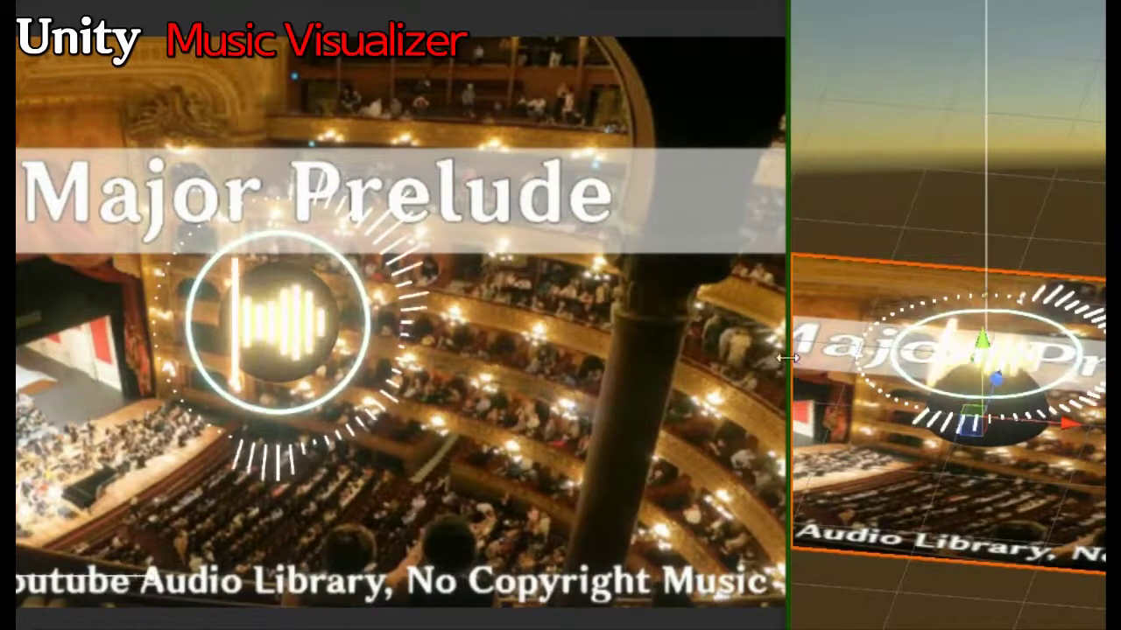
- Give the Scene view more room, orbit face-on to the canvas, and select the audio source object
left_click_drag(789, 363, 693, 357)
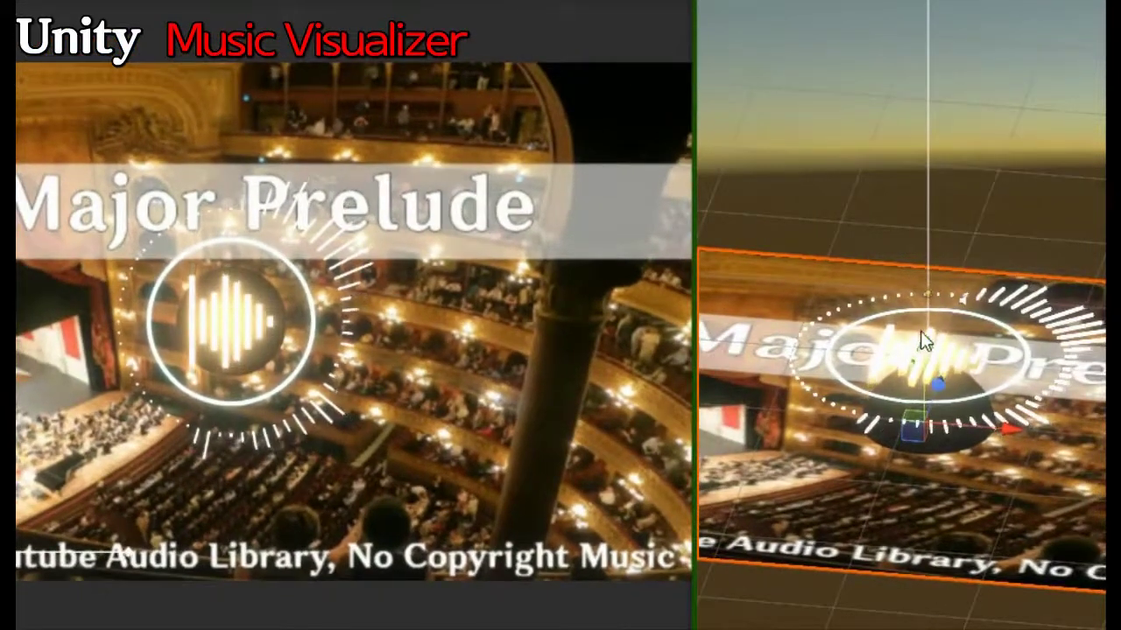
mouse_move(921, 331)
left_mouse_down("alt")
mouse_move(887, 335)
mouse_move(952, 470)
left_mouse_up("alt")
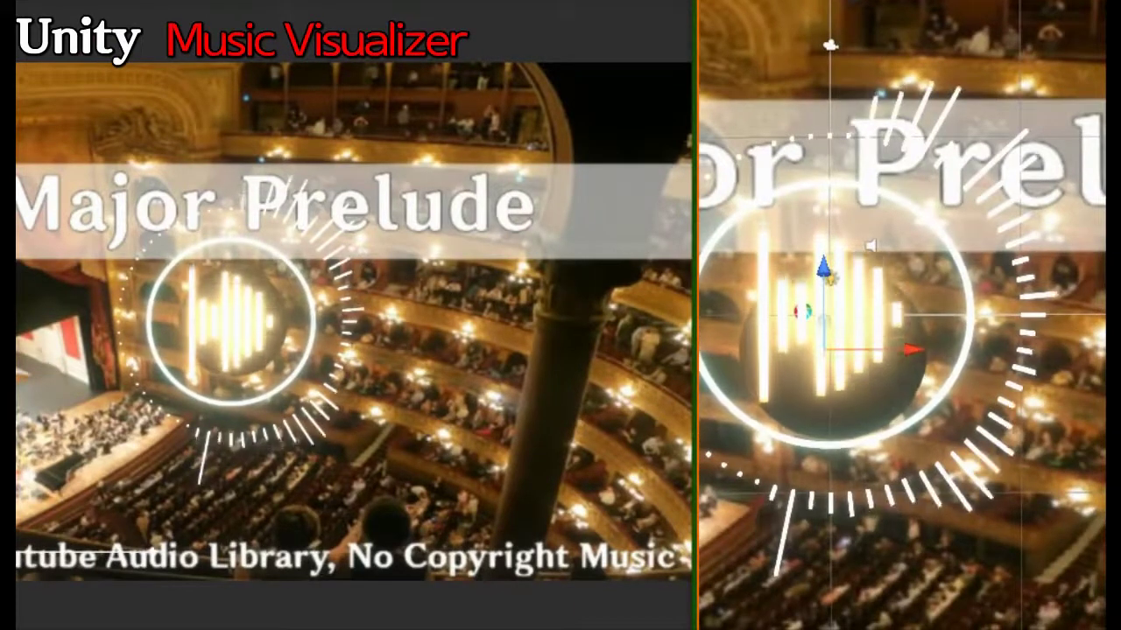
left_click(871, 247)
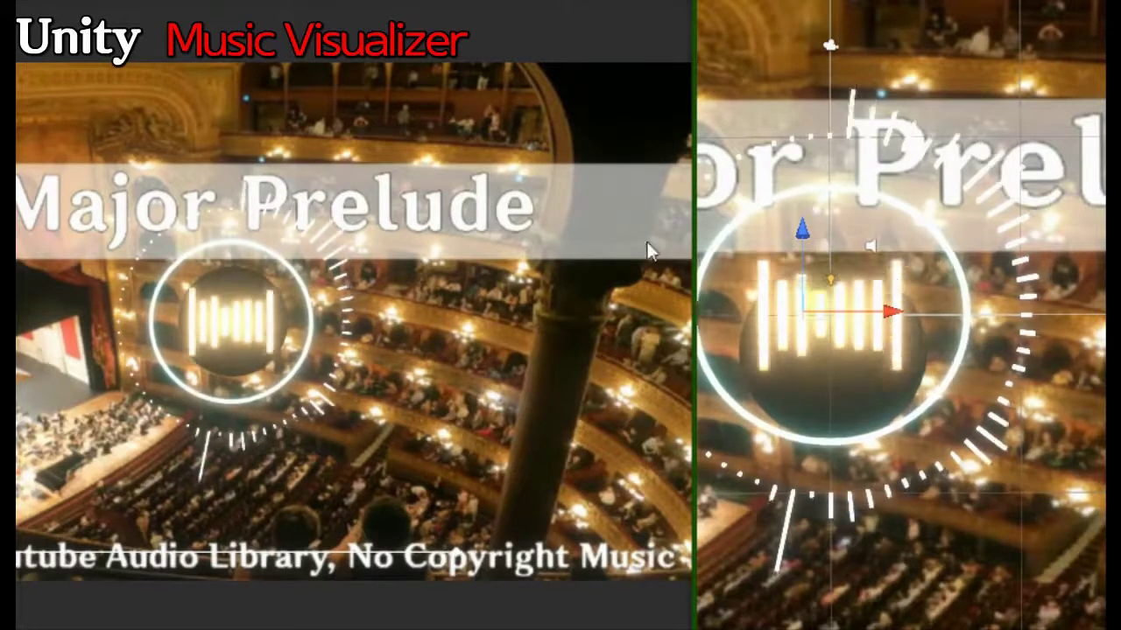
- Widen the Scene view, zoom and tilt close to the visualizer ring, and select it
left_click(701, 279)
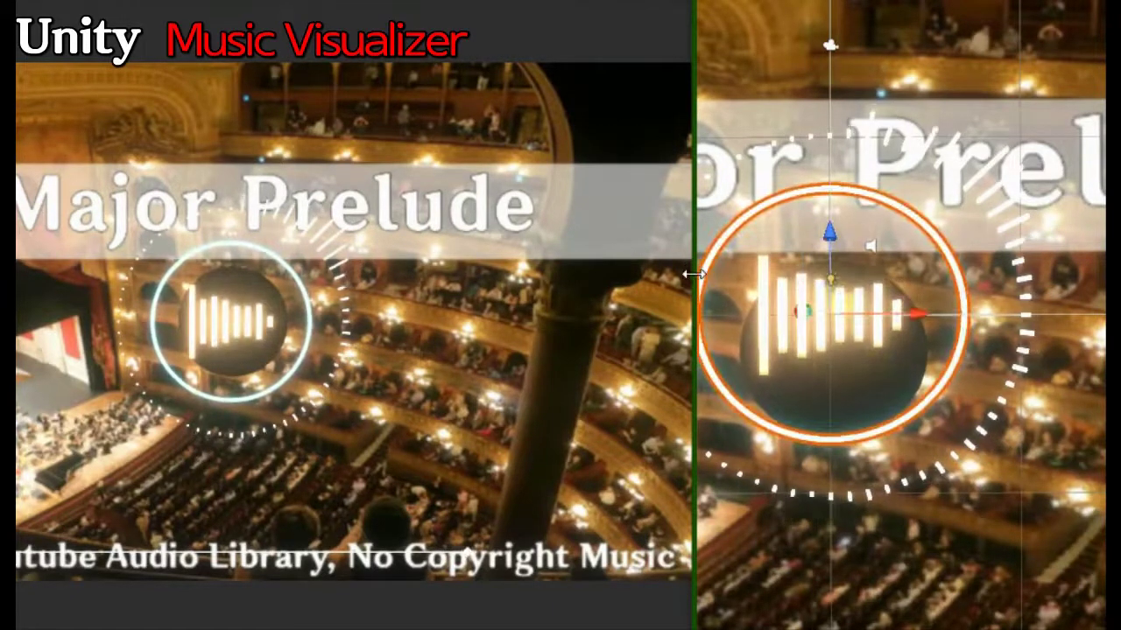
left_click_drag(692, 277, 375, 260)
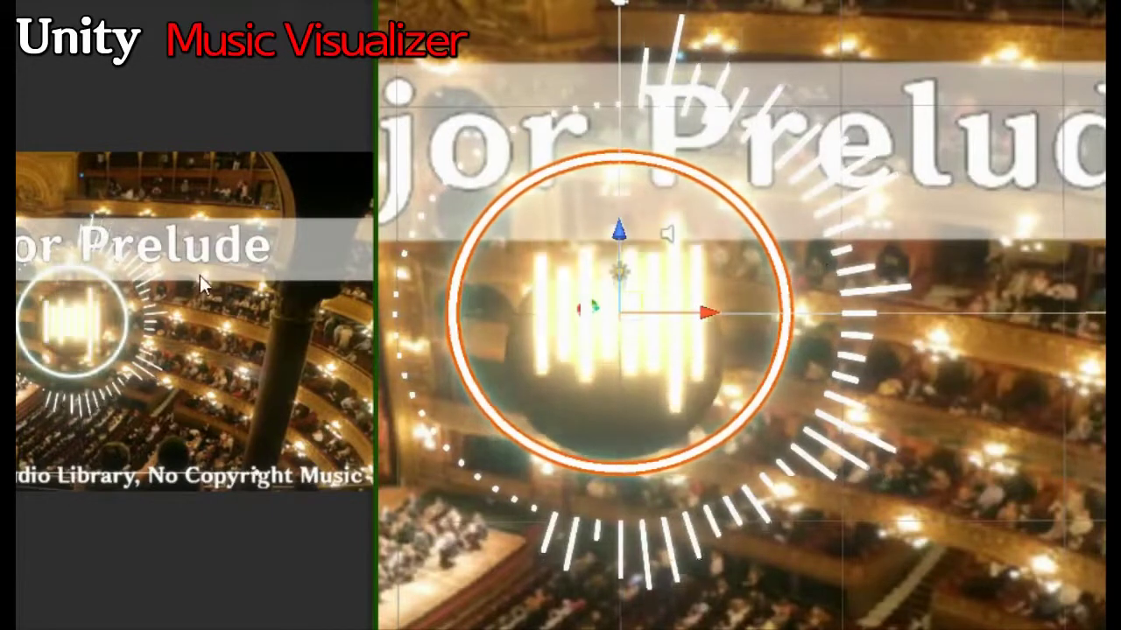
left_click(895, 137)
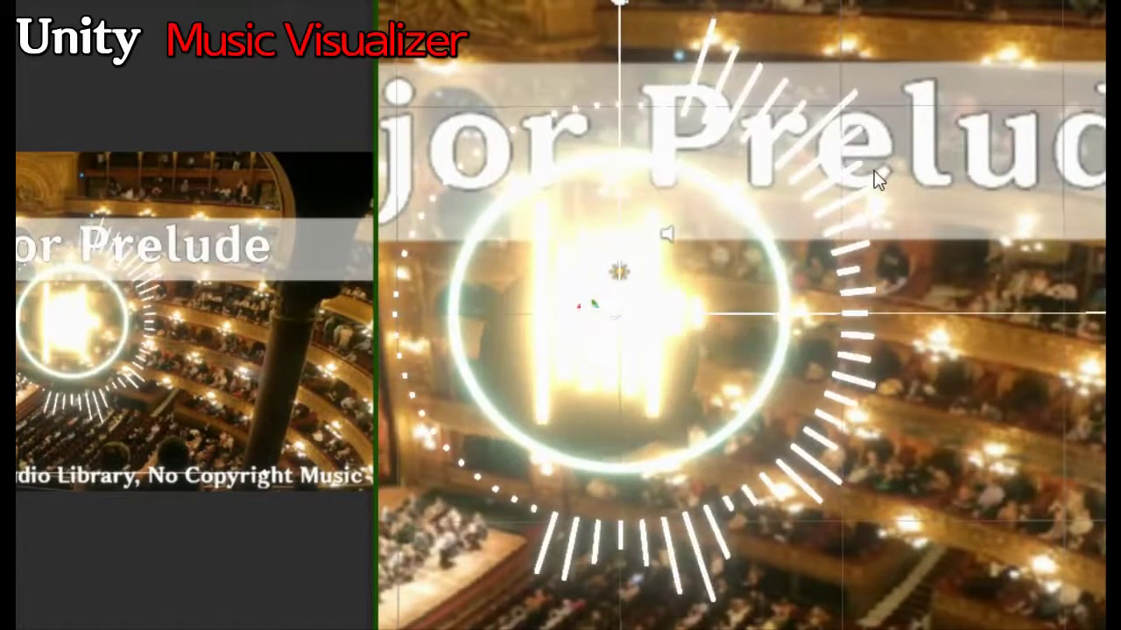
scroll(879, 180, "down", 5)
scroll(876, 169, "down", 3)
left_click_drag(886, 168, 887, 275, "alt")
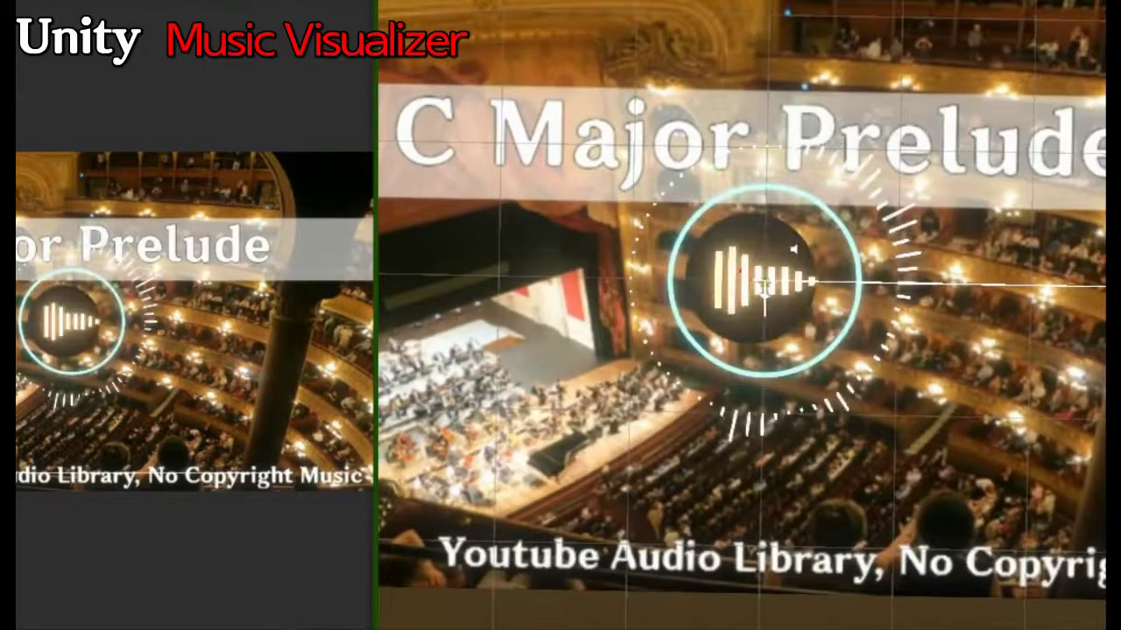
left_click(792, 250)
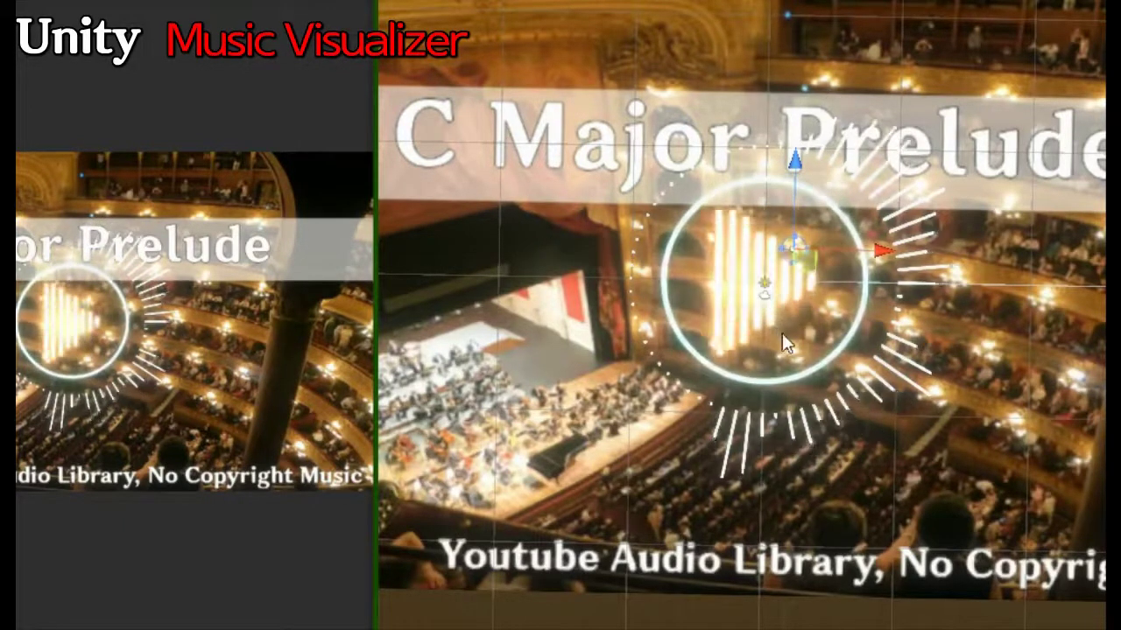
- Select the opera-house background image and move it slightly down
scroll(784, 337, "down", 2)
scroll(786, 342, "up", 3)
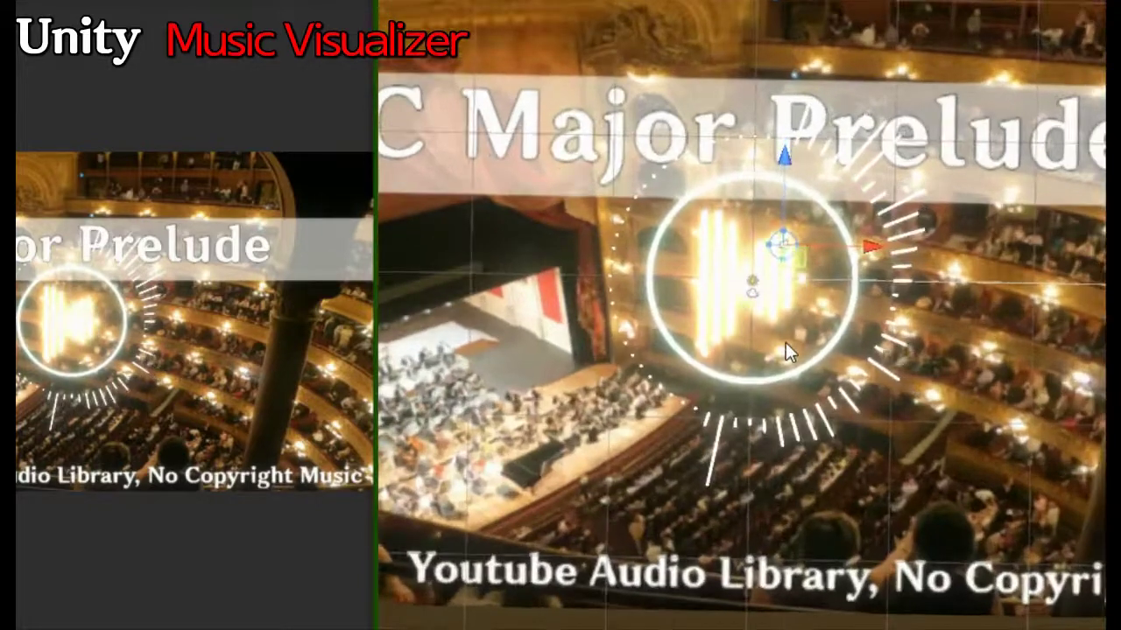
mouse_move(746, 388)
left_mouse_down("alt")
mouse_move(743, 5)
mouse_move(755, 21)
left_mouse_up("alt")
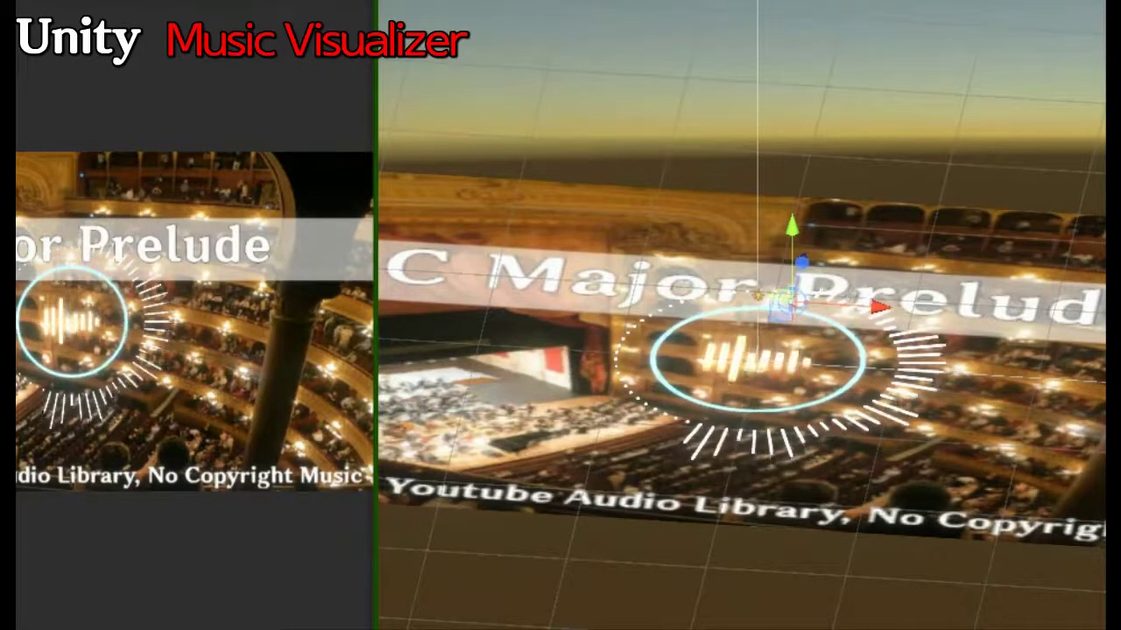
left_click(801, 242)
left_click_drag(750, 274, 781, 396)
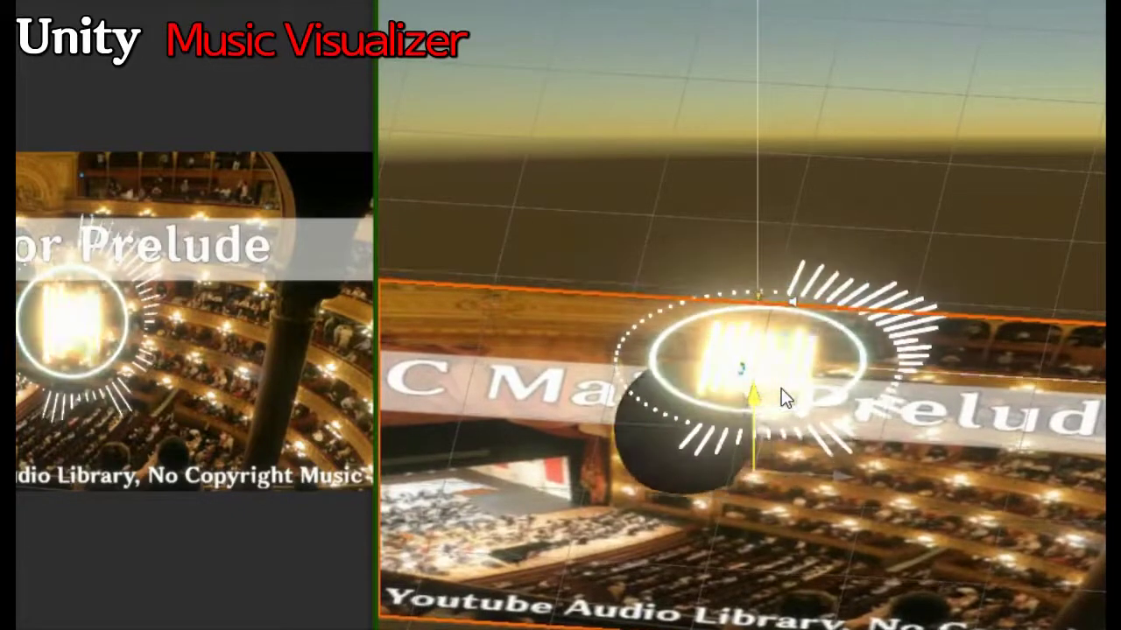
- Enlarge the Game preview and turn the Scene view to face the background image
left_click_drag(375, 193, 569, 193)
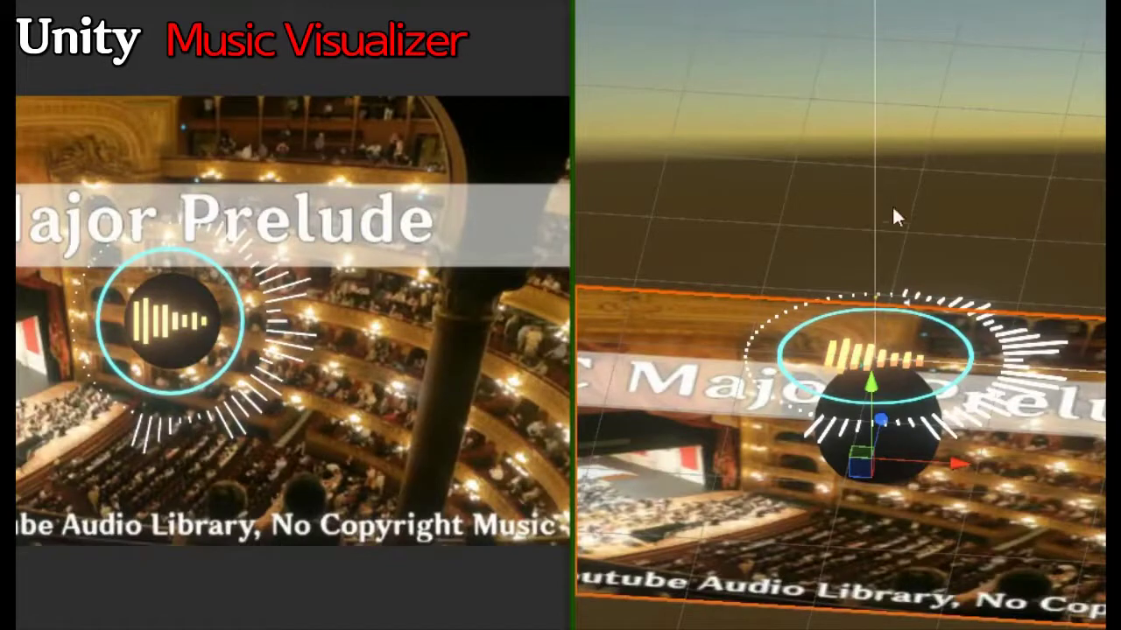
right_click_drag(833, 183, 839, 216)
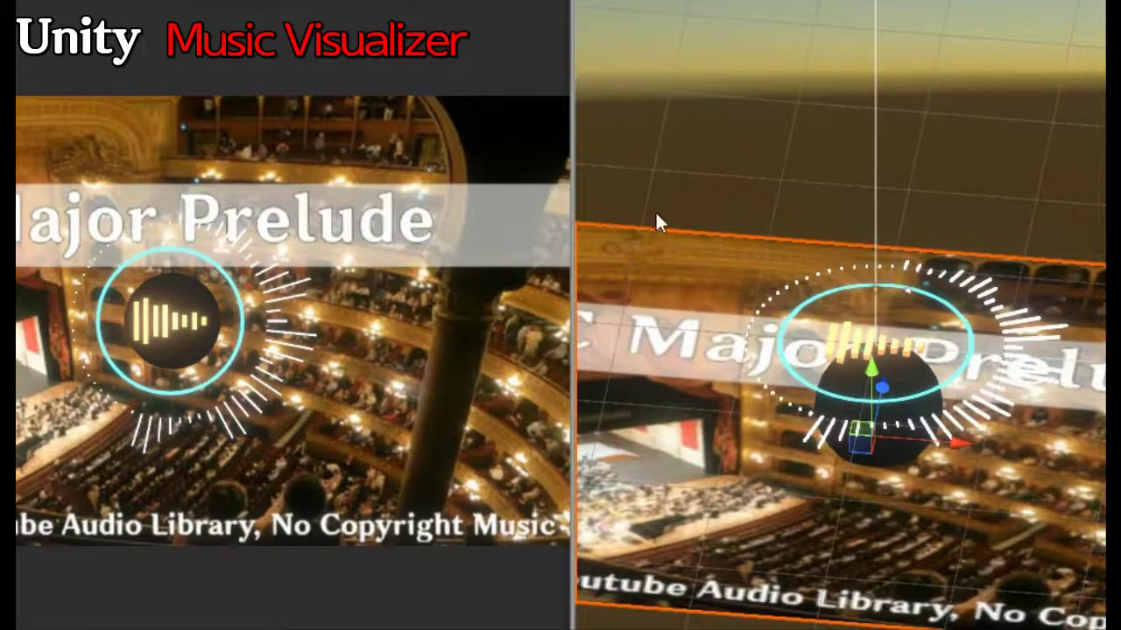
middle_click_drag(659, 221, 903, 133)
right_click_drag(926, 75, 972, 318)
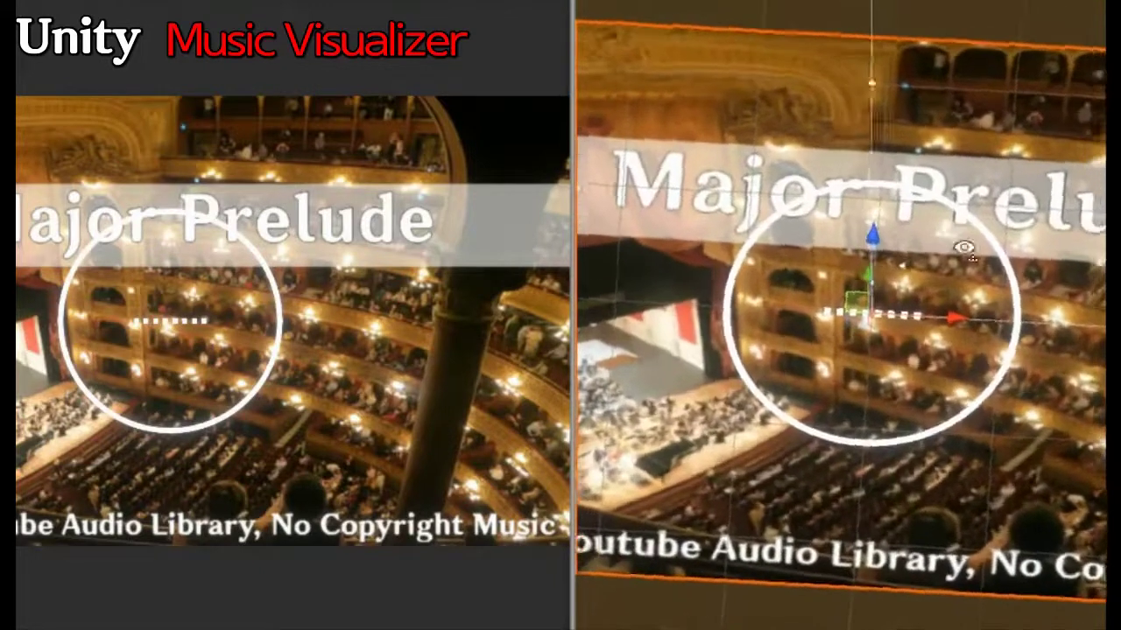
- Move the grey square to the backdrop's top-left corner, level with the title banner
scroll(970, 306, "down", 2)
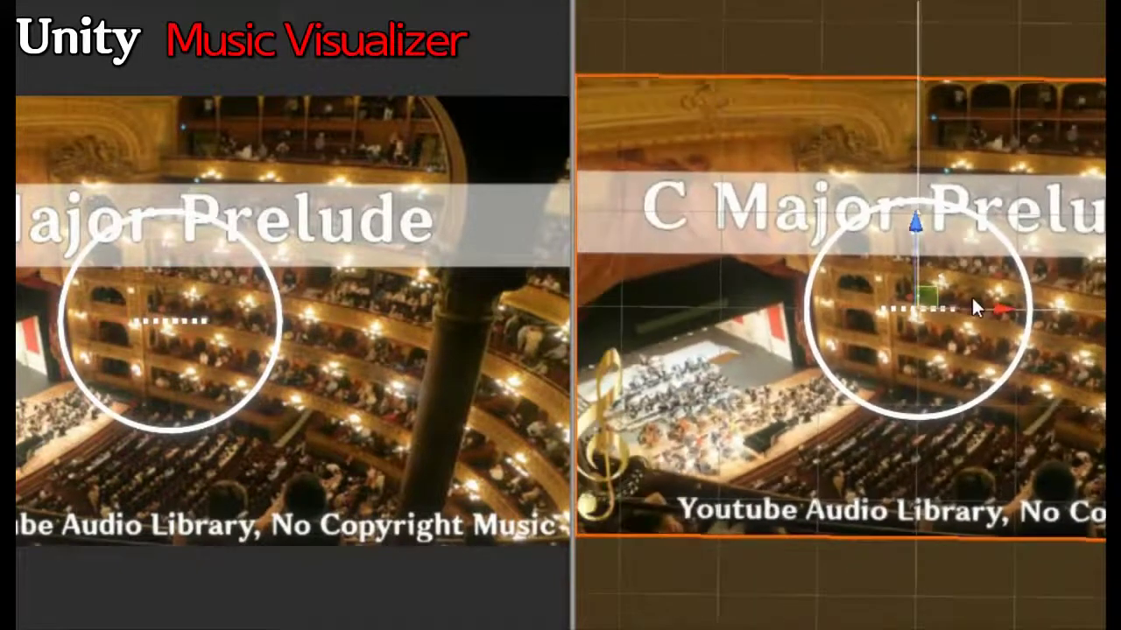
scroll(970, 298, "down", 2)
scroll(970, 298, "down", 2)
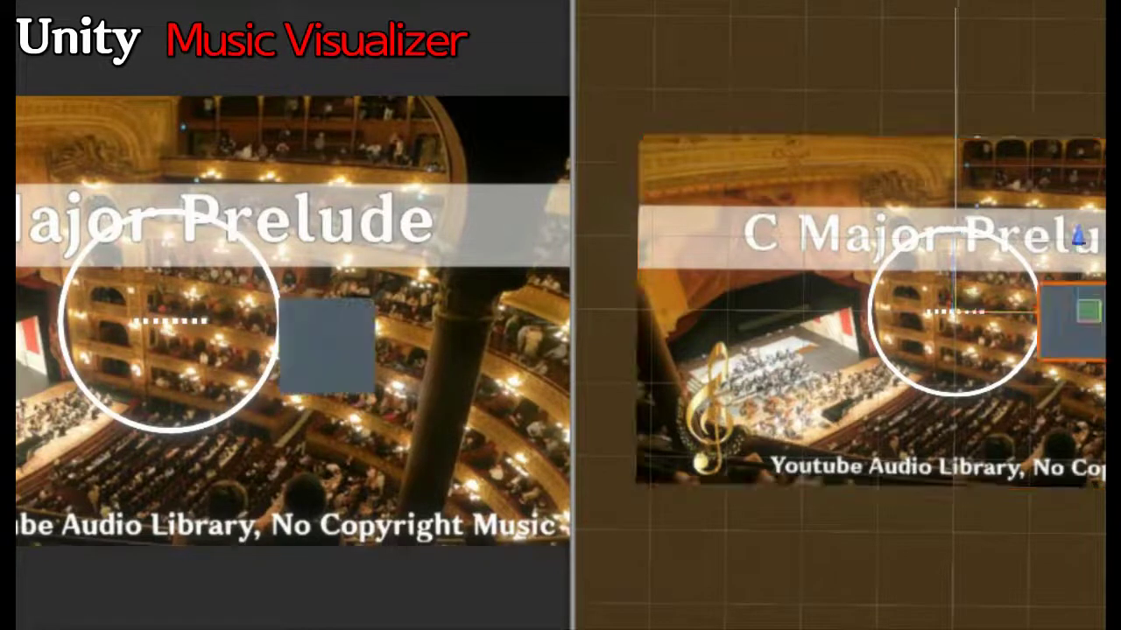
left_click_drag(1072, 335, 1011, 304)
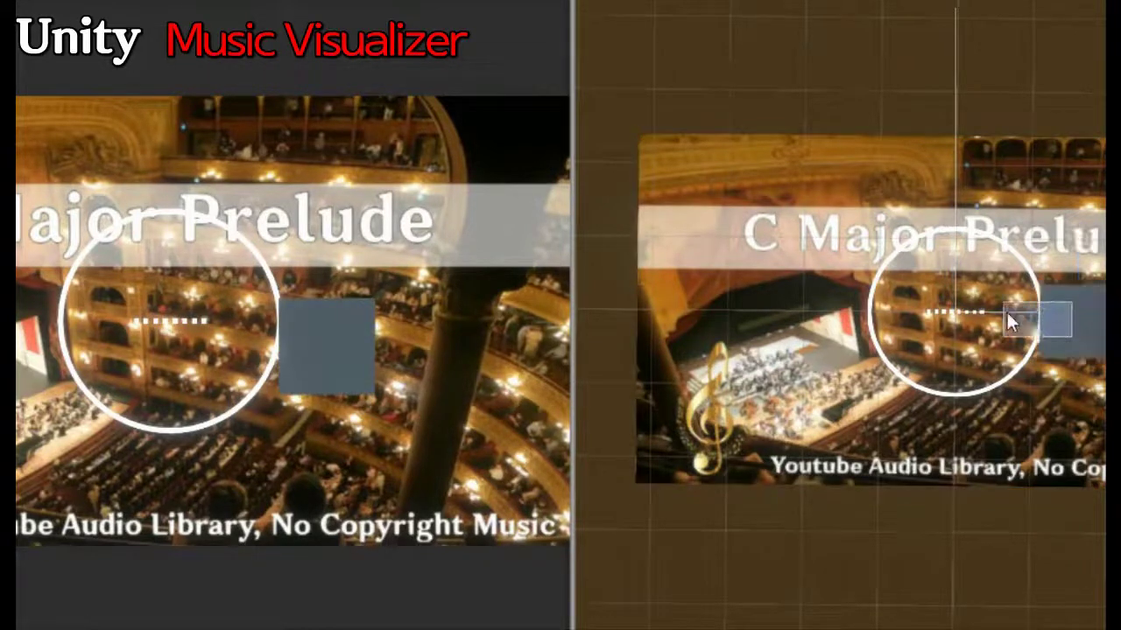
left_click(1091, 334)
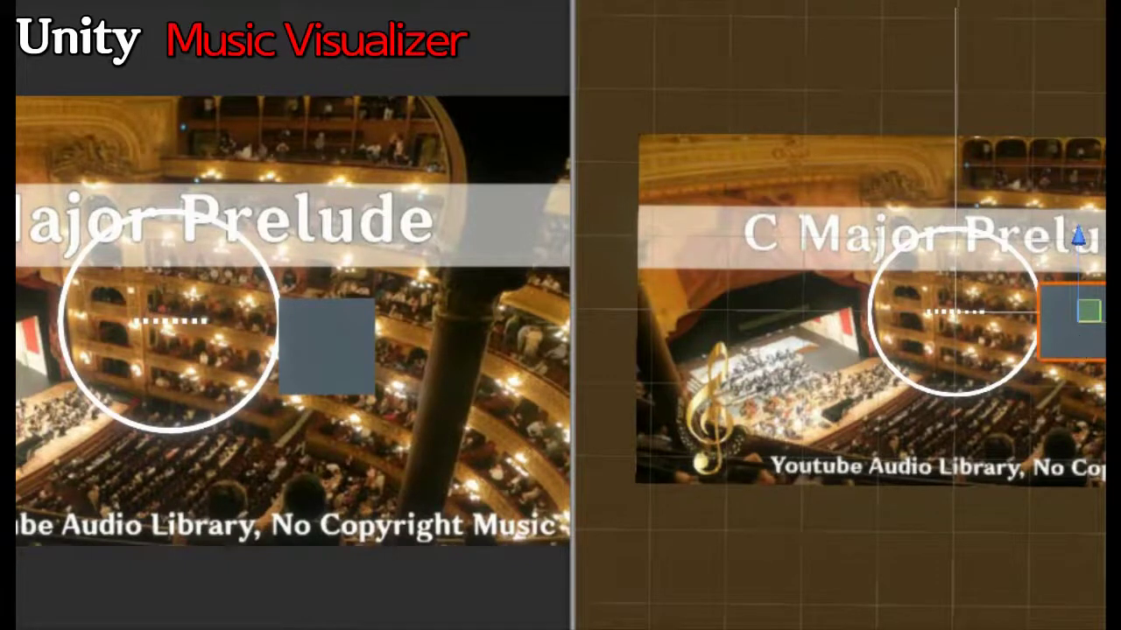
left_click_drag(1086, 326, 762, 318)
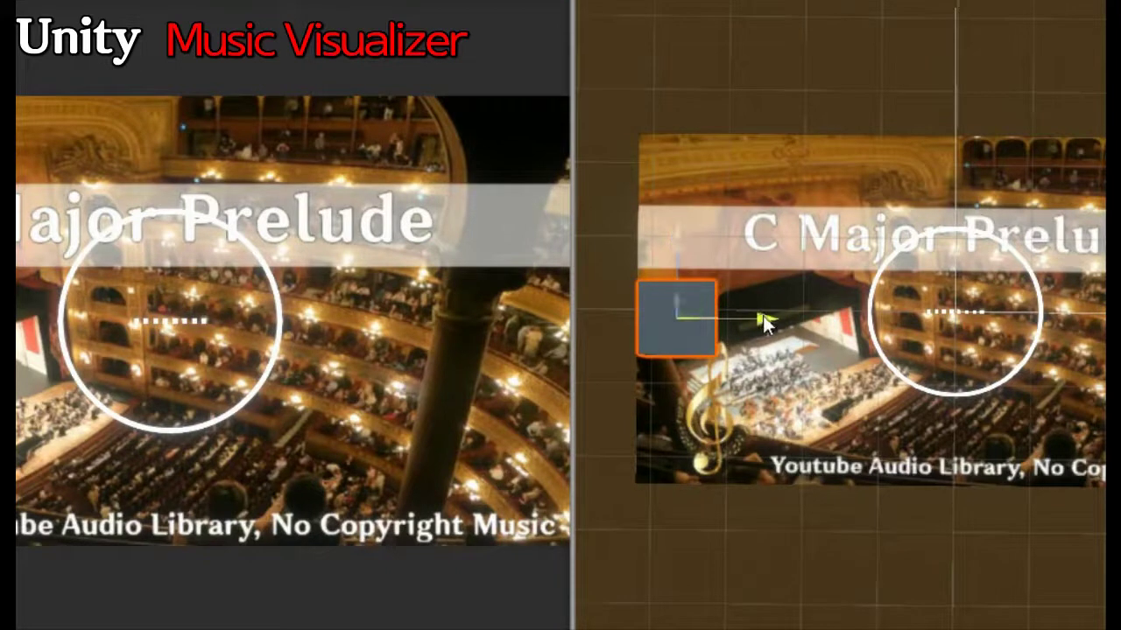
left_click_drag(759, 312, 763, 315)
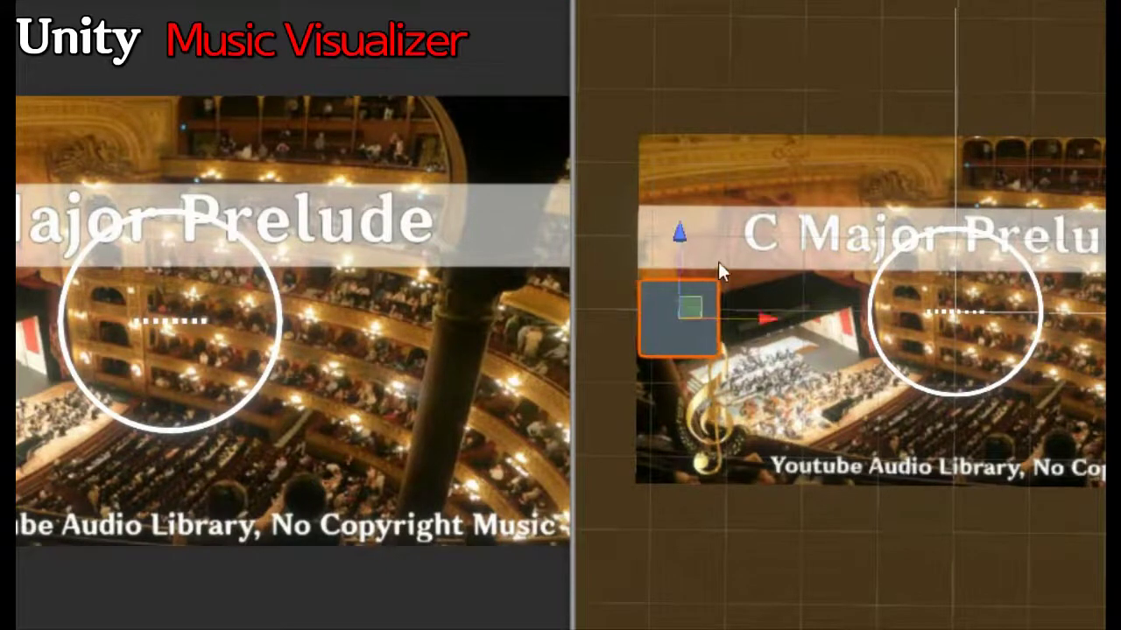
left_click_drag(681, 236, 715, 149)
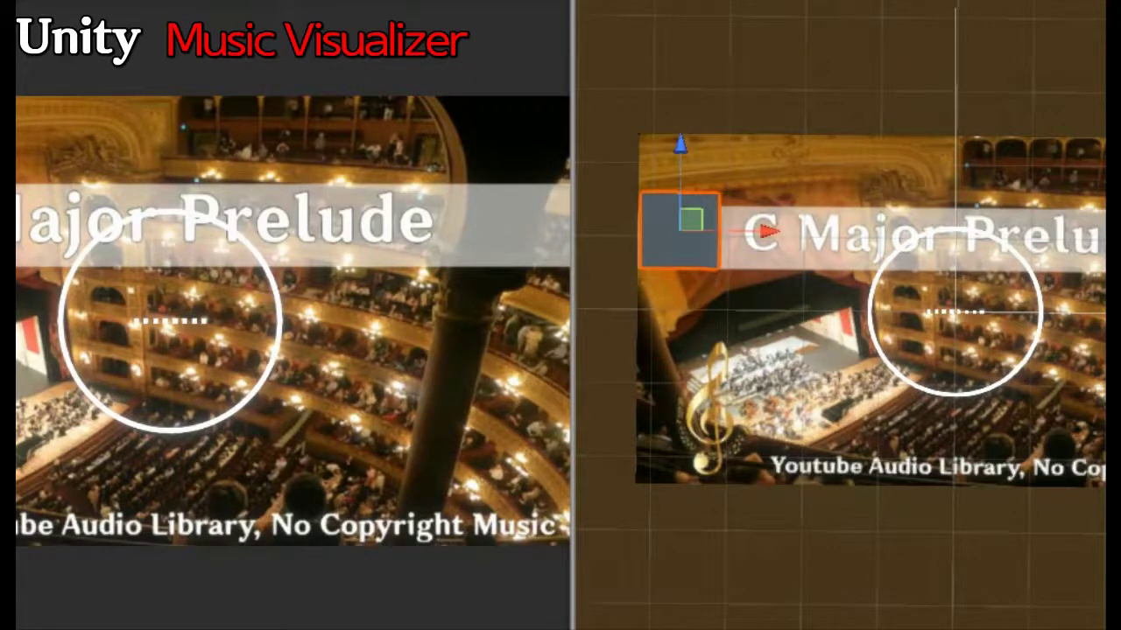
- Stretch the grey square into a wide band with the Rect Tool and move it over the title banner
key("t")
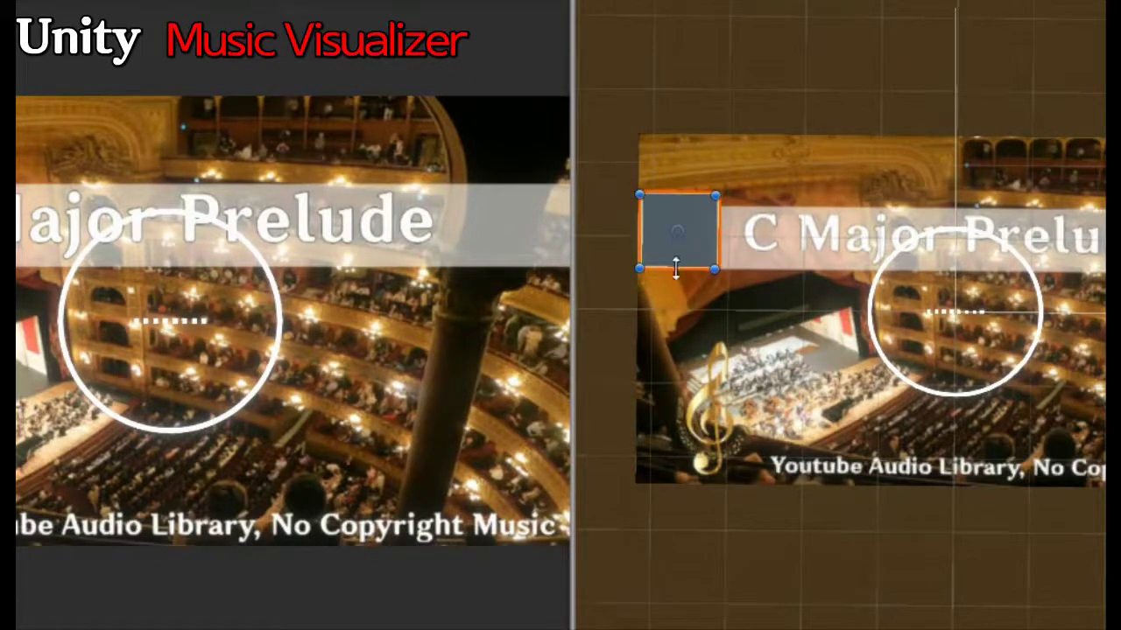
left_click_drag(674, 267, 1112, 238)
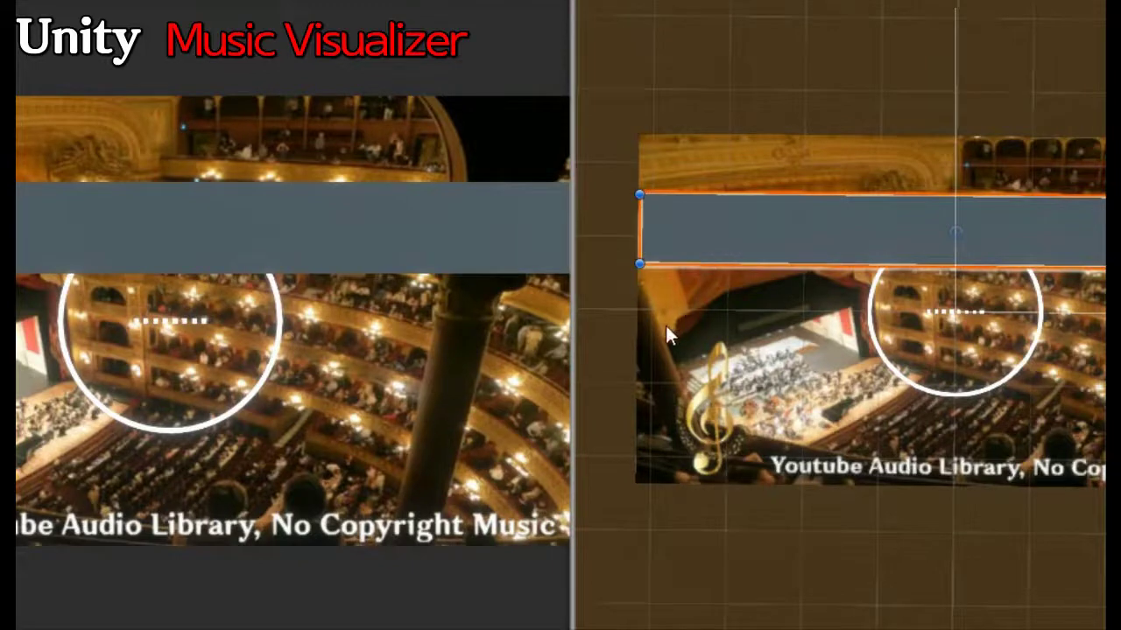
scroll(918, 294, "up", 3)
scroll(769, 330, "up", 2)
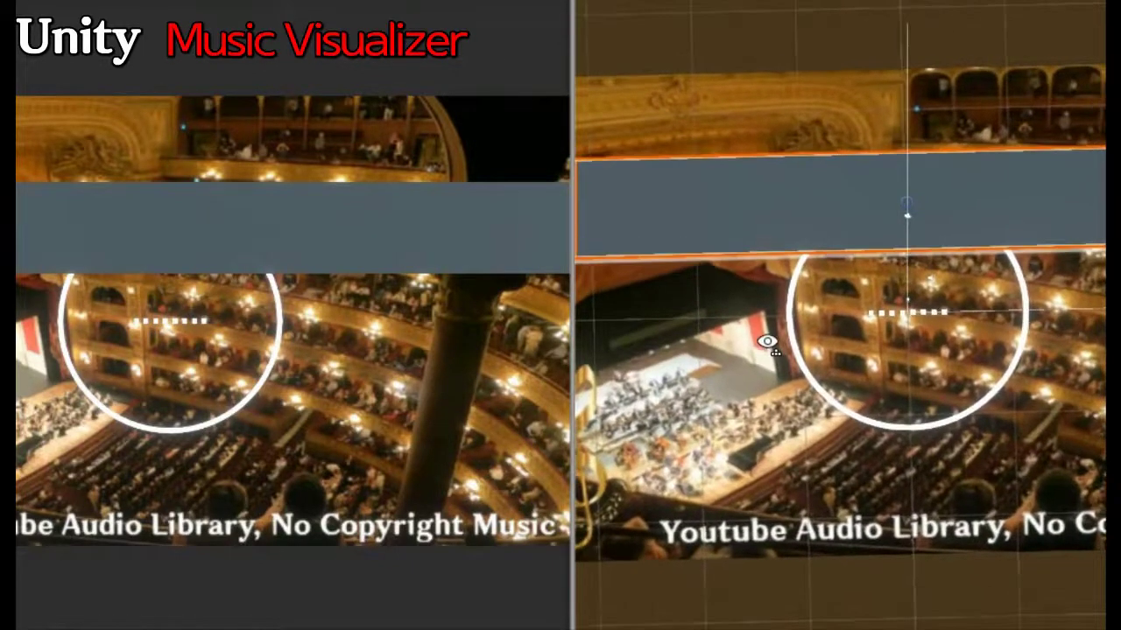
left_click_drag(768, 342, 659, 57, "alt")
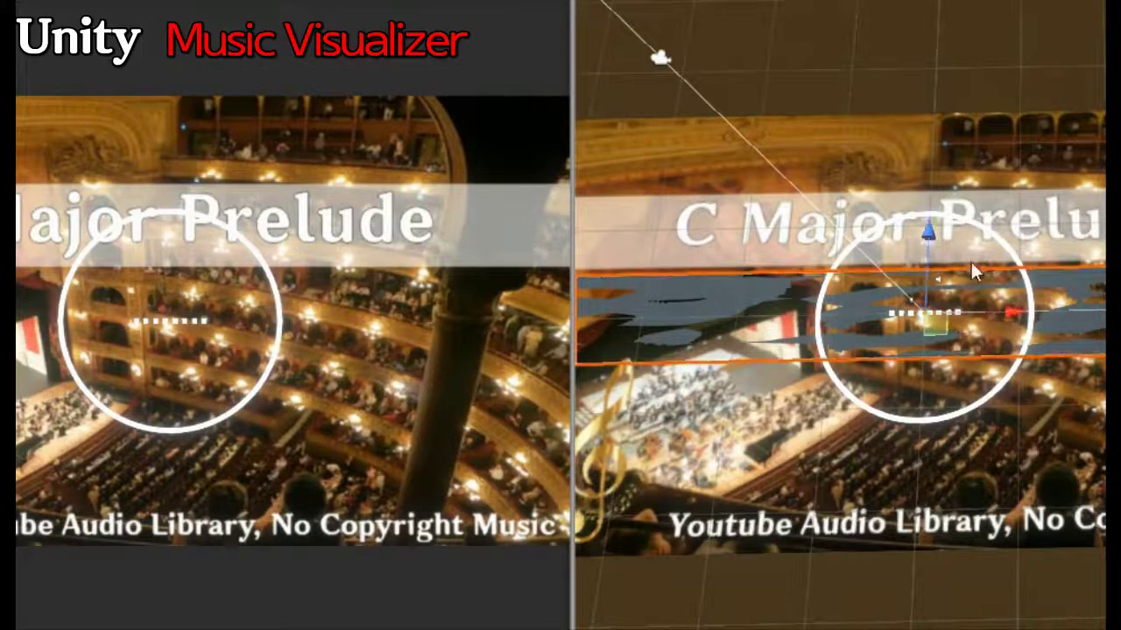
left_click_drag(932, 241, 965, 153)
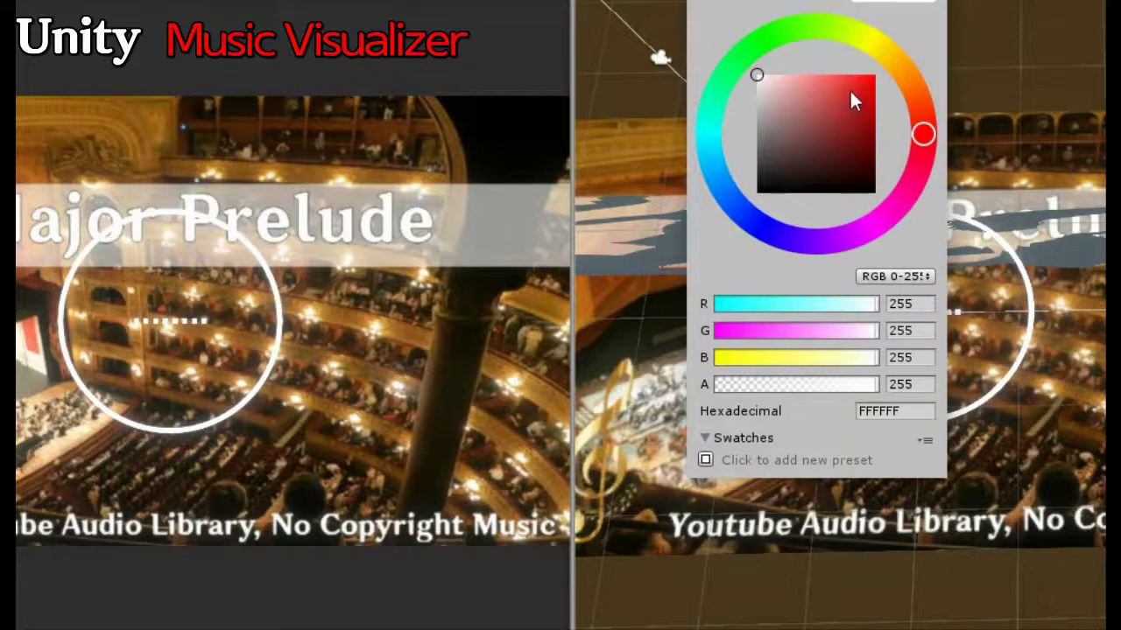
- Set the band colour to red E00000 and hide the opera-house background image
left_click_drag(759, 80, 889, 95)
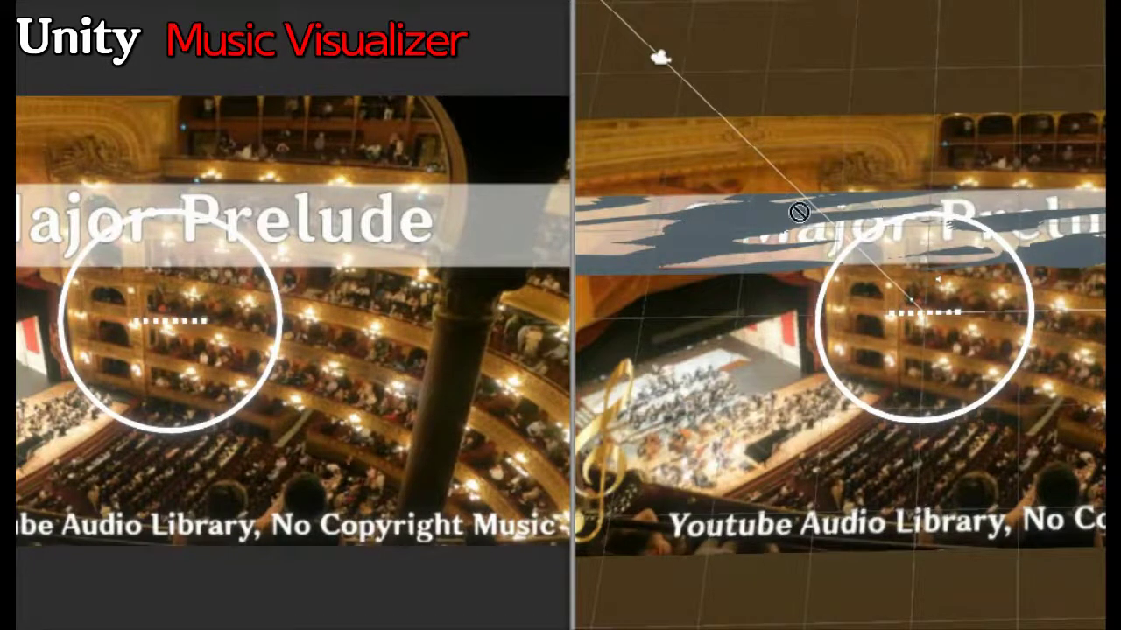
key("Delete")
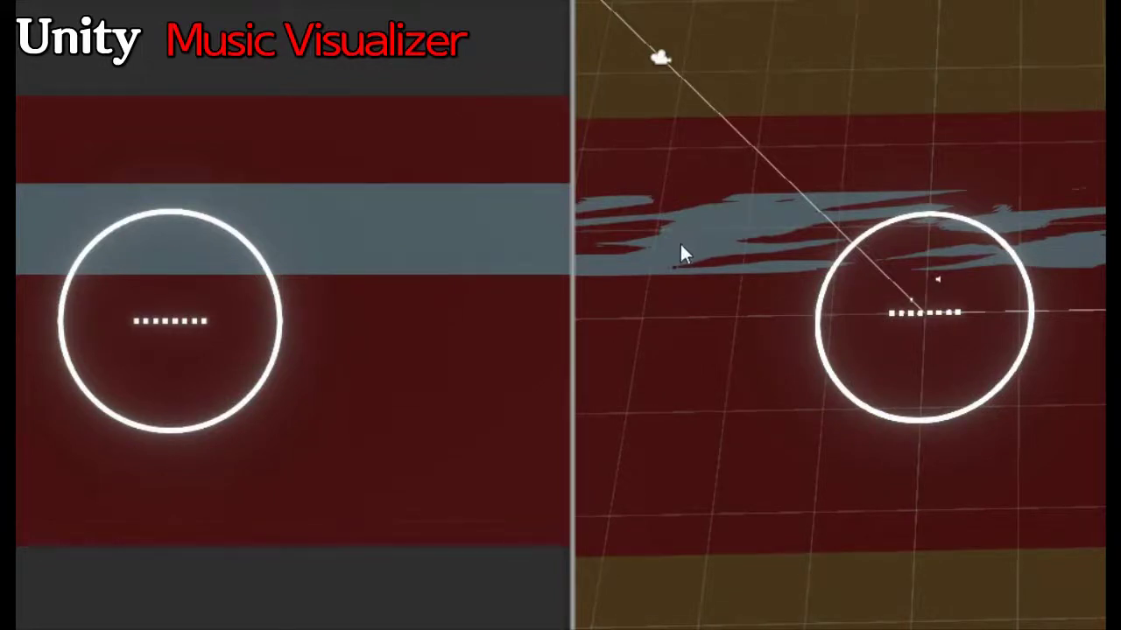
- Restore the background image, then select the title banner, the background image and the red bar
key("ctrl+z")
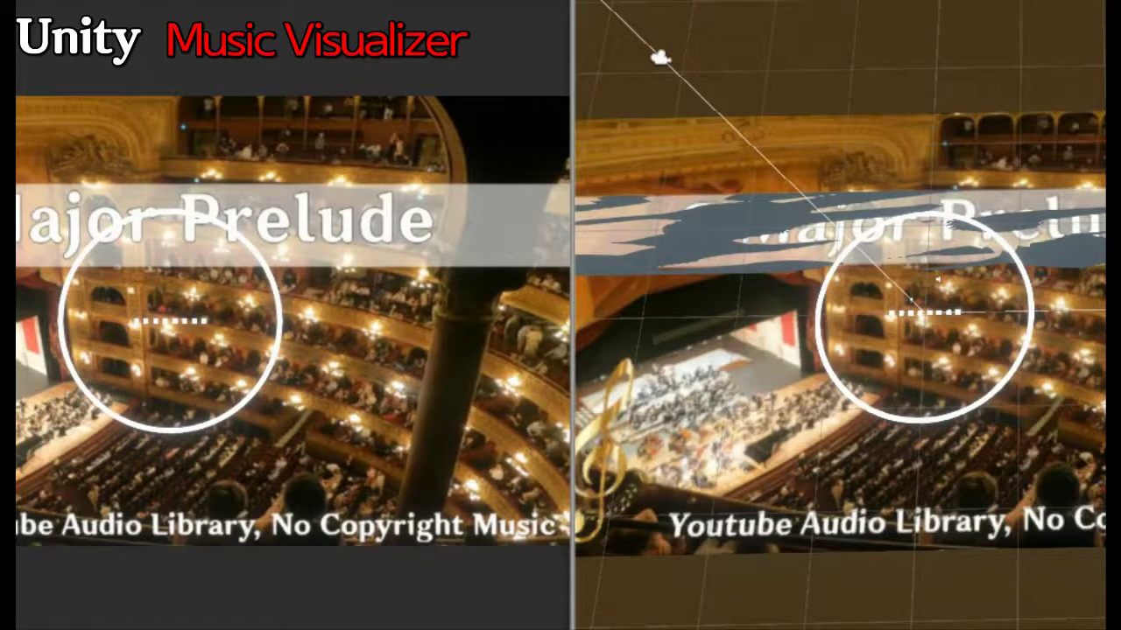
left_click(841, 230)
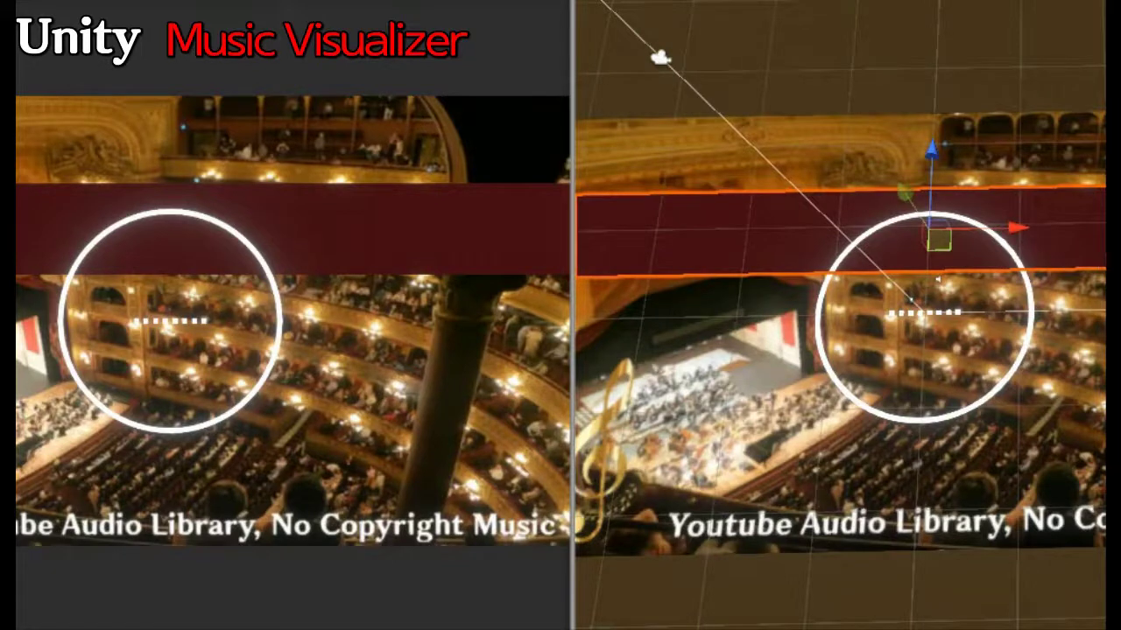
left_click(928, 324)
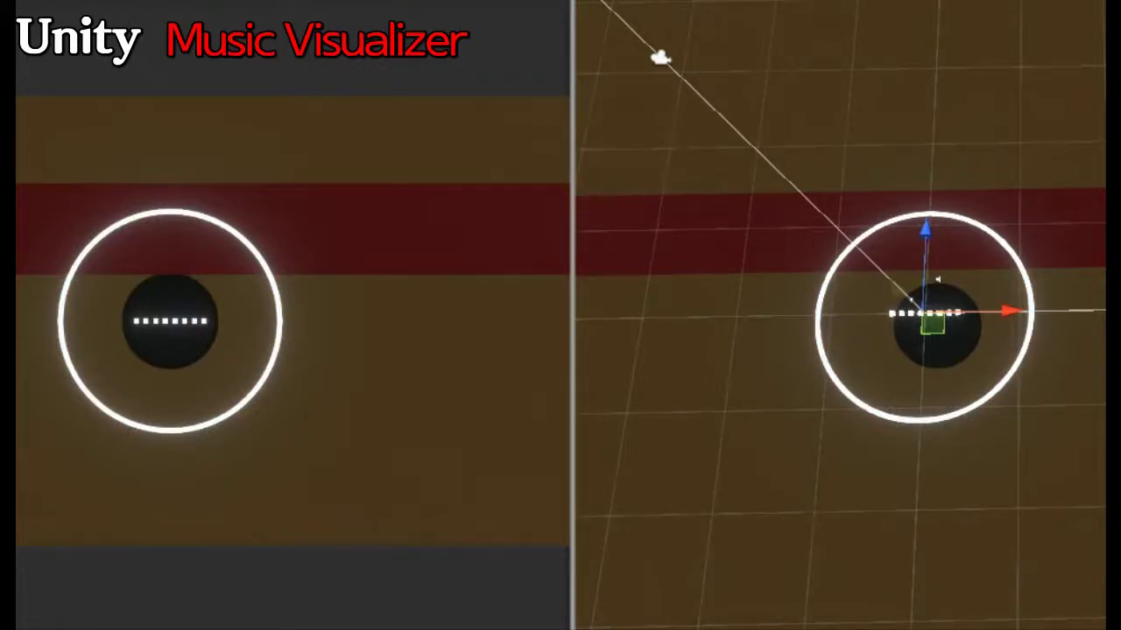
left_click(937, 278)
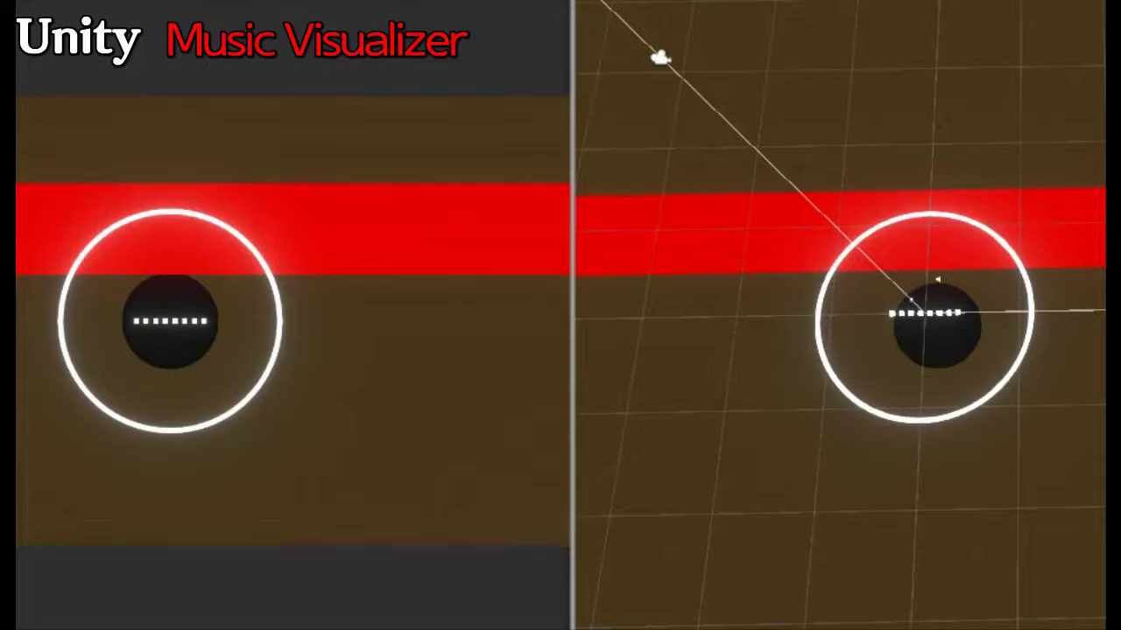
- Change the red to F3F3F3, drag its alpha down to 0, and close the picker
left_click_drag(761, 106, 753, 79)
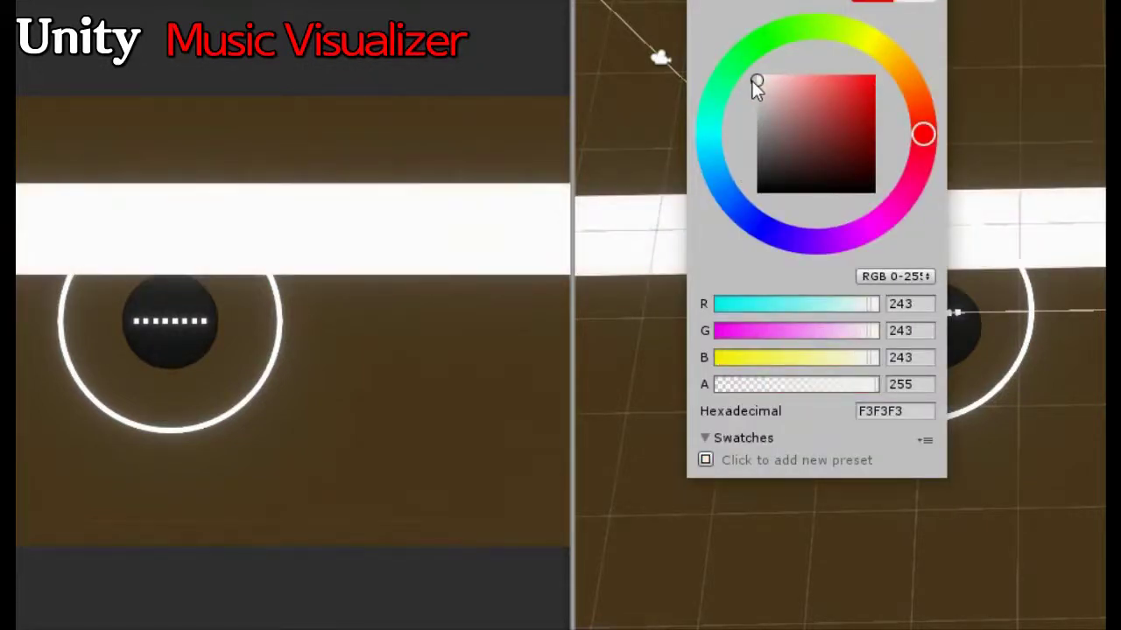
left_click_drag(873, 385, 760, 398)
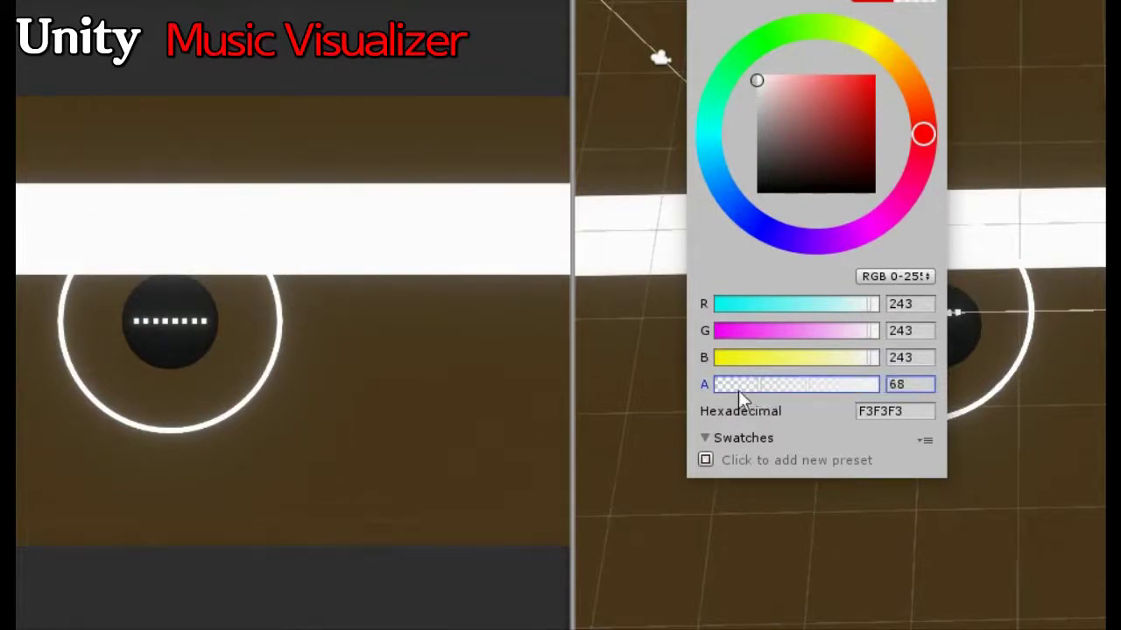
left_click_drag(766, 385, 656, 375)
key("Escape")
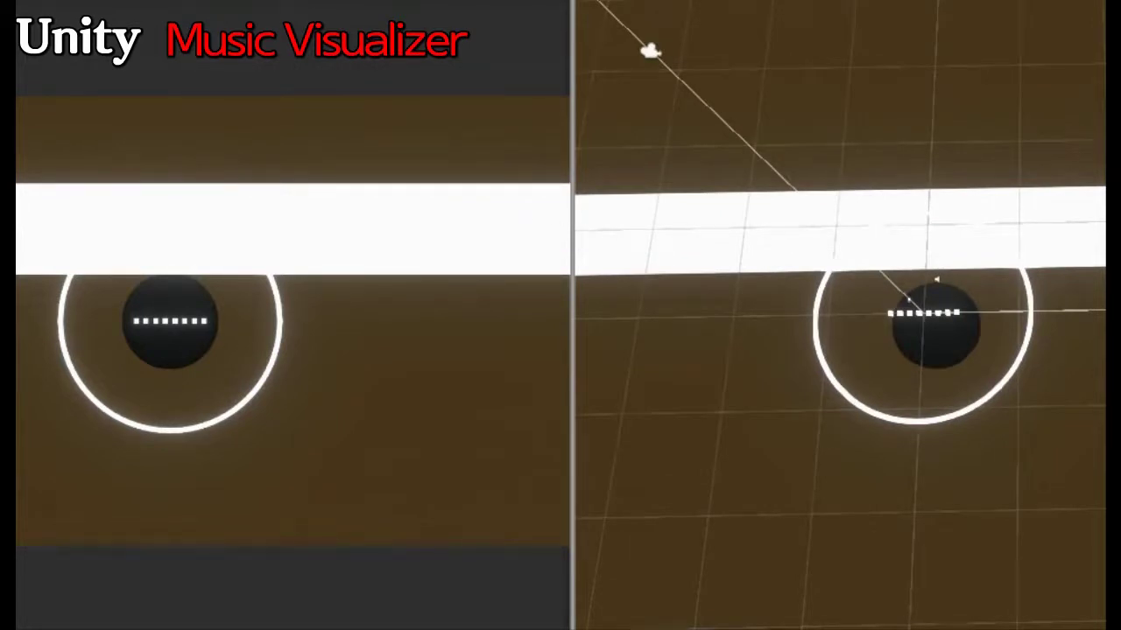
- Select the white bar and nudge its position so the whole ring shows
left_click(841, 232)
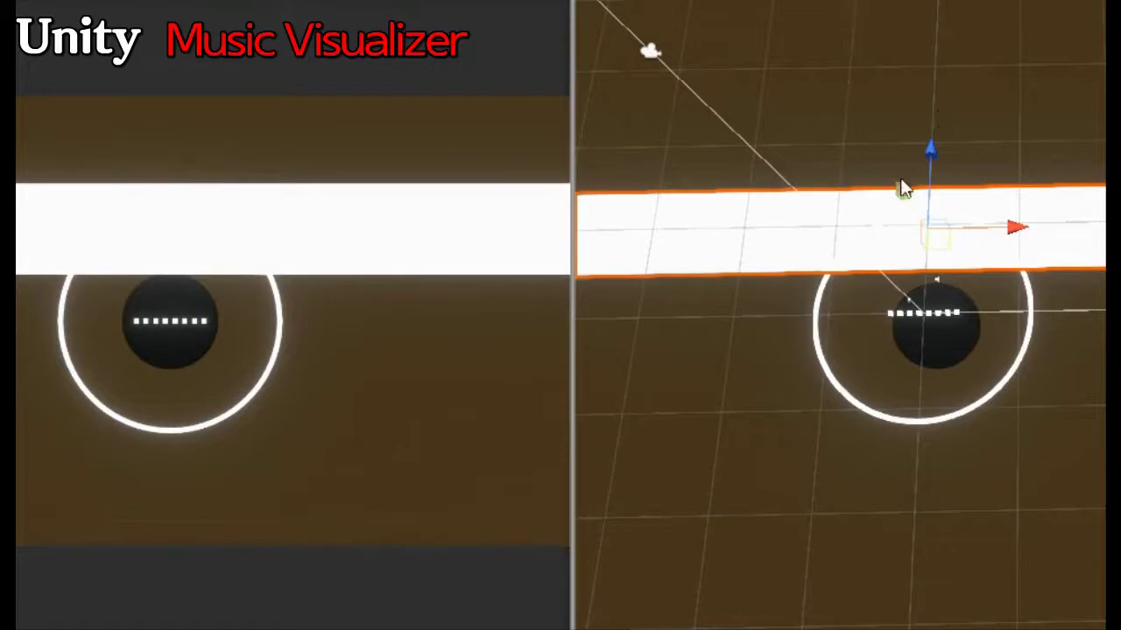
mouse_move(902, 190)
left_mouse_down()
mouse_move(952, 278)
mouse_move(887, 166)
mouse_move(911, 199)
left_mouse_up()
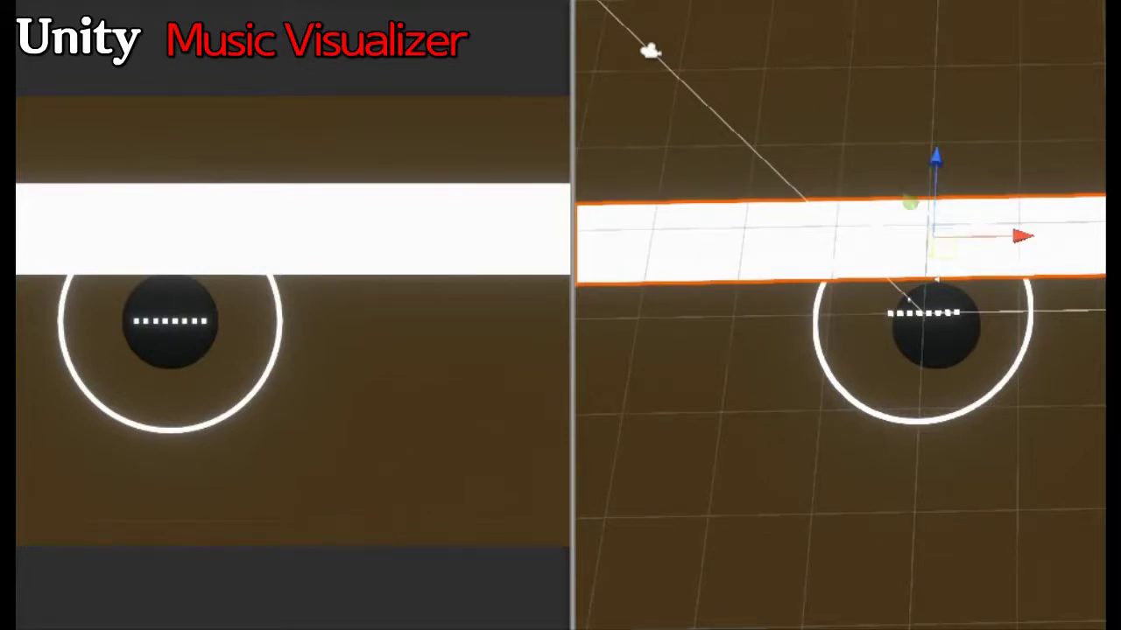
left_click_drag(911, 203, 903, 193)
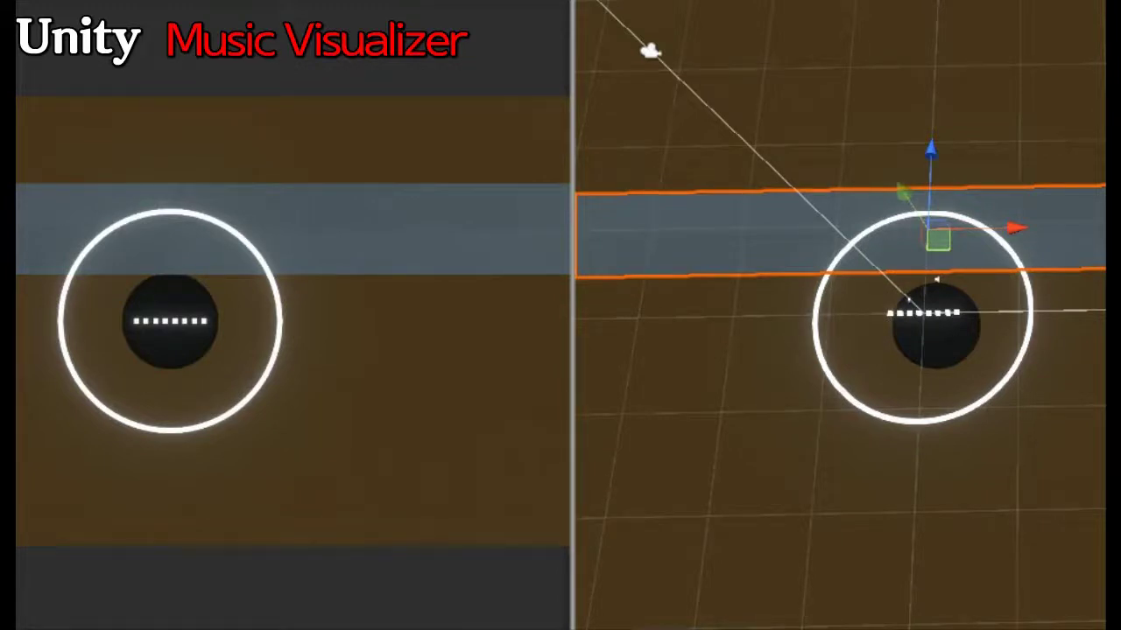
- Try red, near-black and green shades for the bar, then lighten it toward blue-grey
left_click(766, 101)
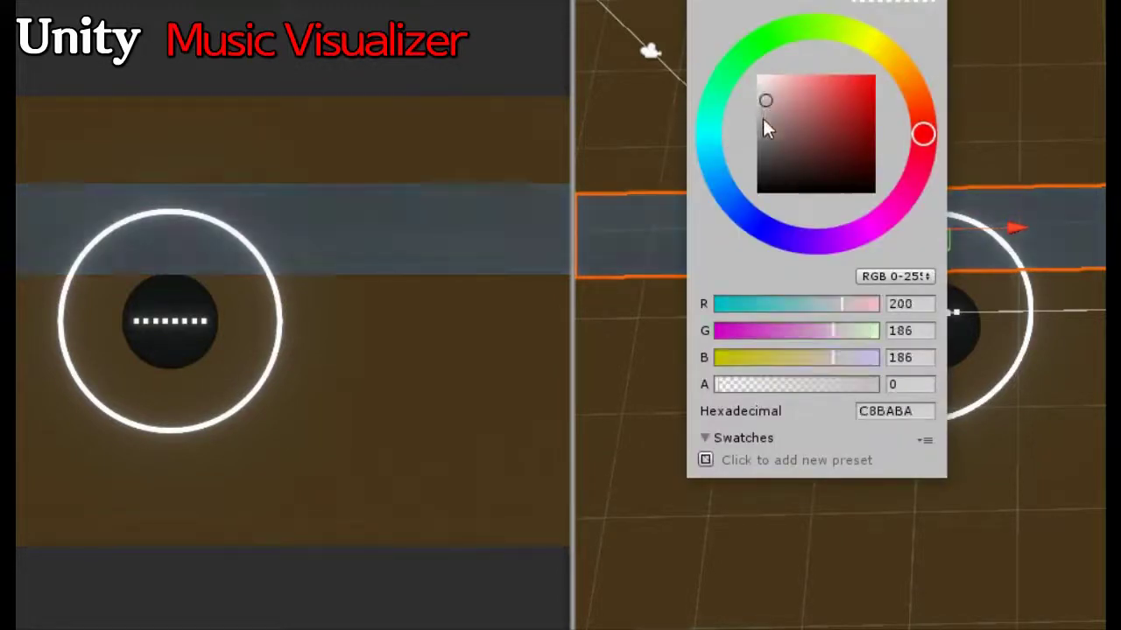
left_click(835, 90)
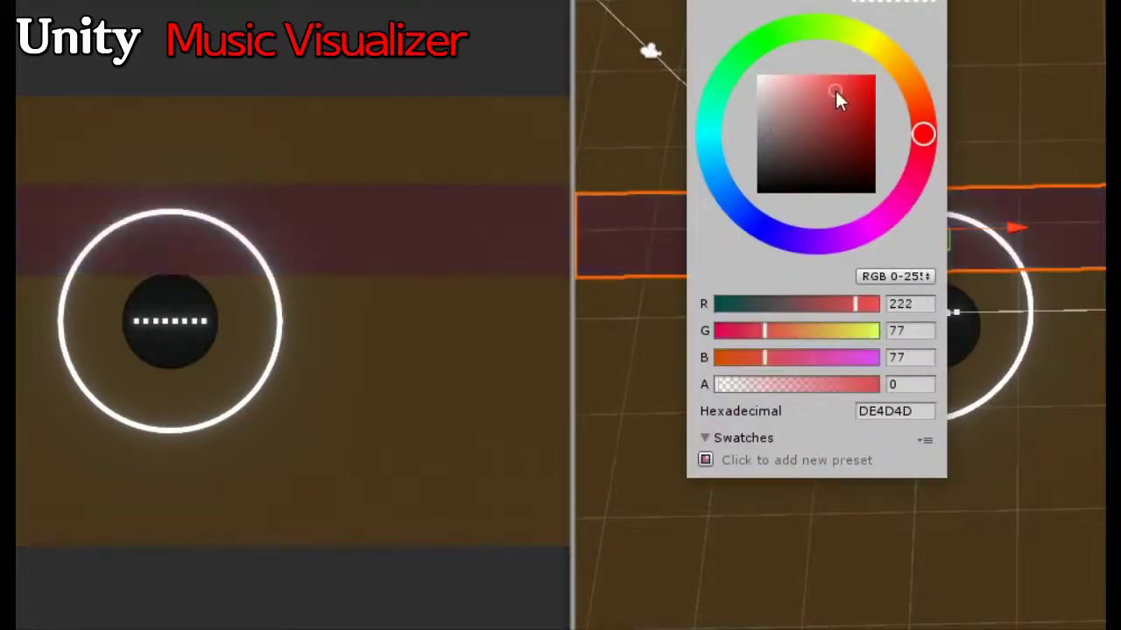
left_click(834, 142)
left_click(801, 180)
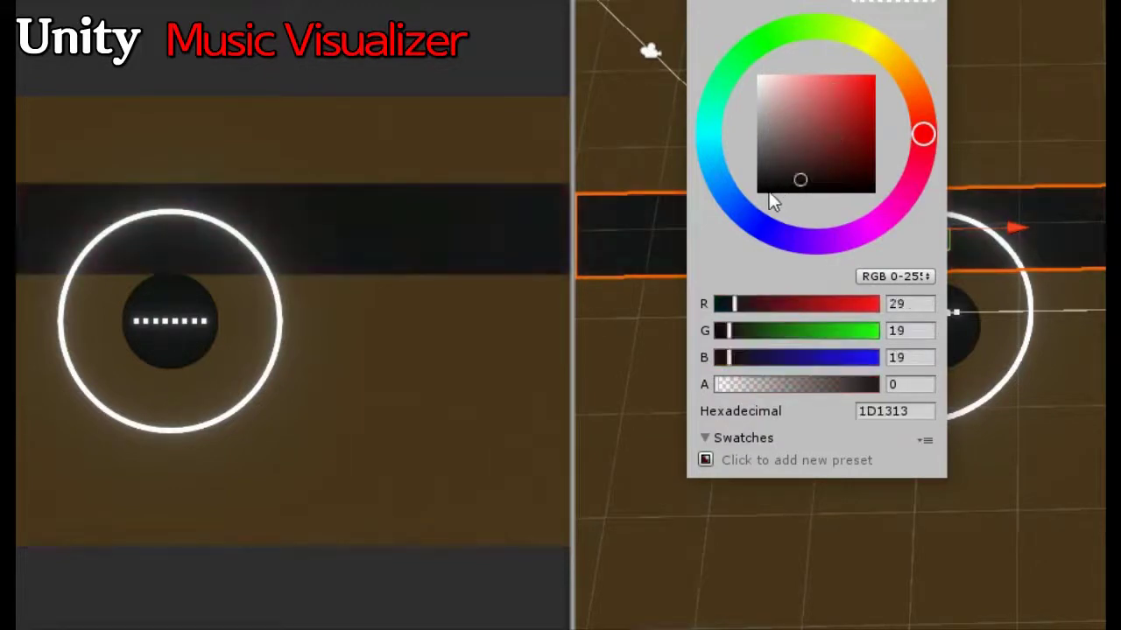
left_click(764, 191)
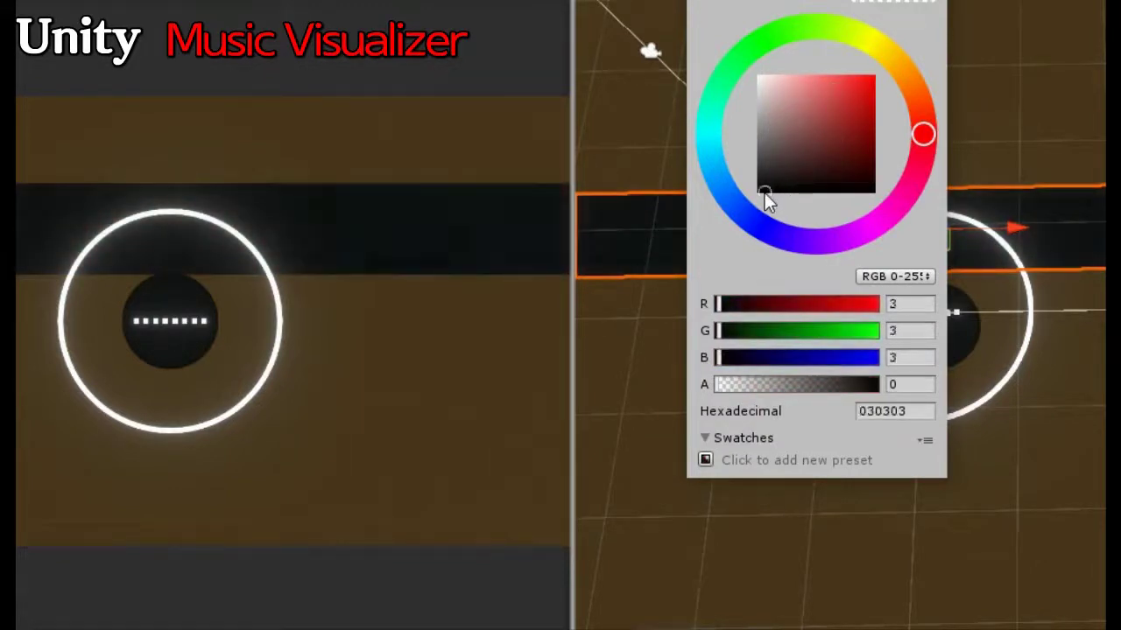
left_click(743, 60)
left_click(792, 114)
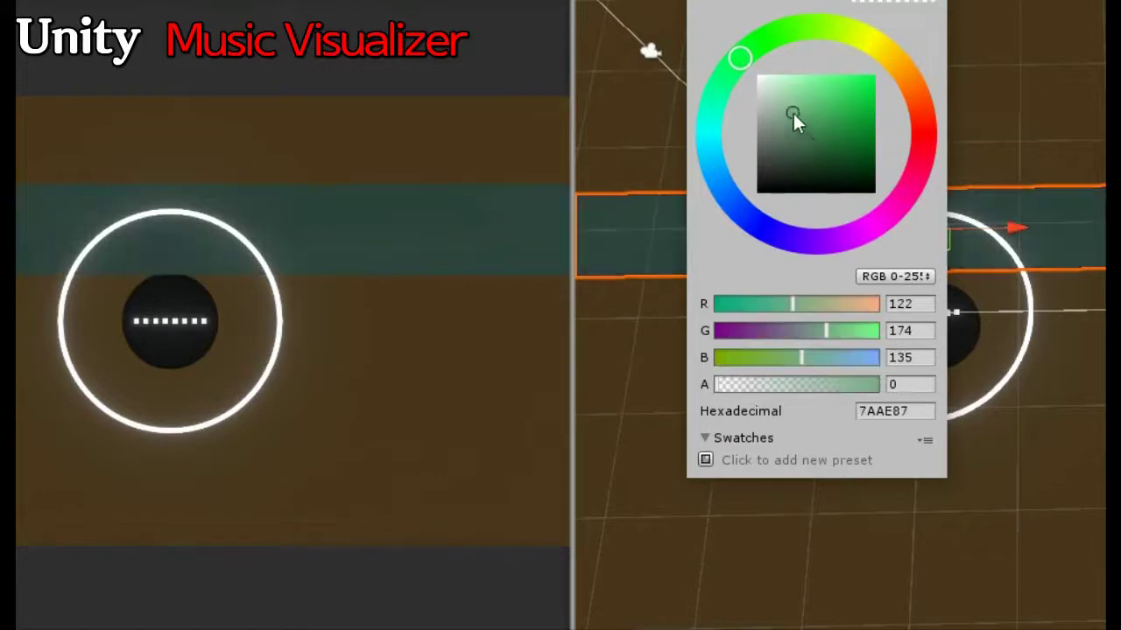
left_click(837, 88)
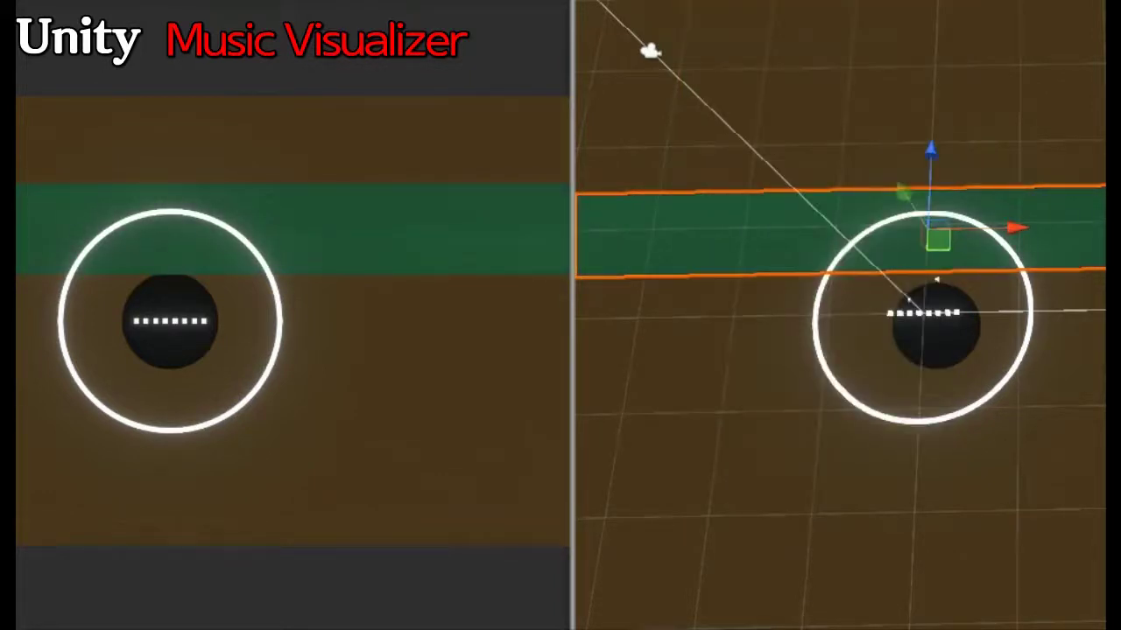
left_click(762, 83)
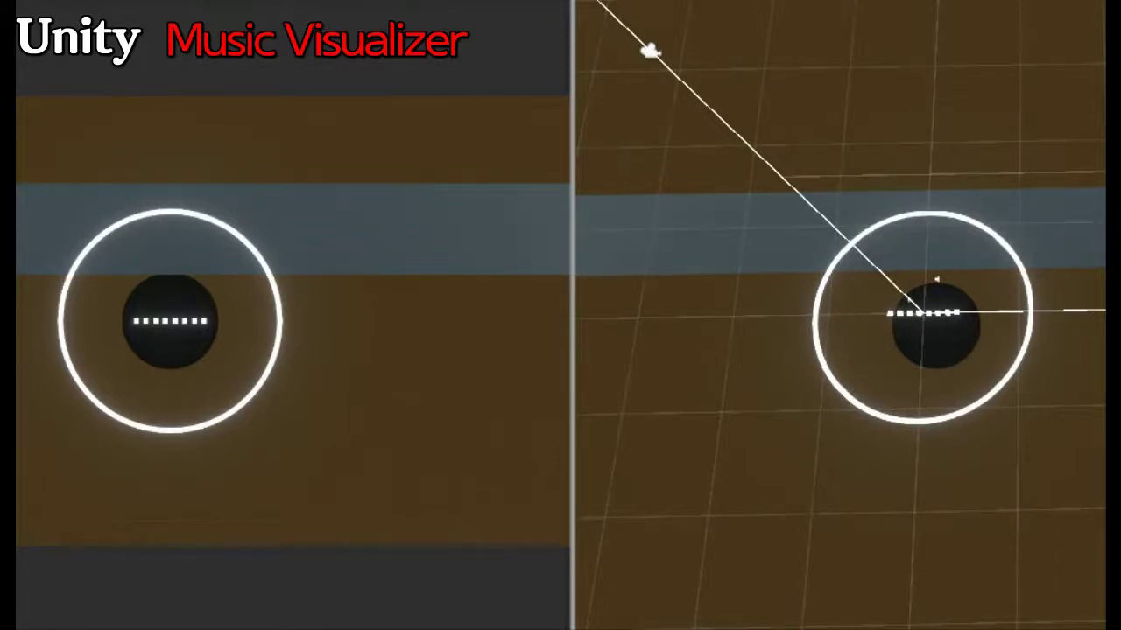
- Orbit and pan the Scene view to find the object, frame it, and centre the ring
scroll(1086, 206, "down", 5)
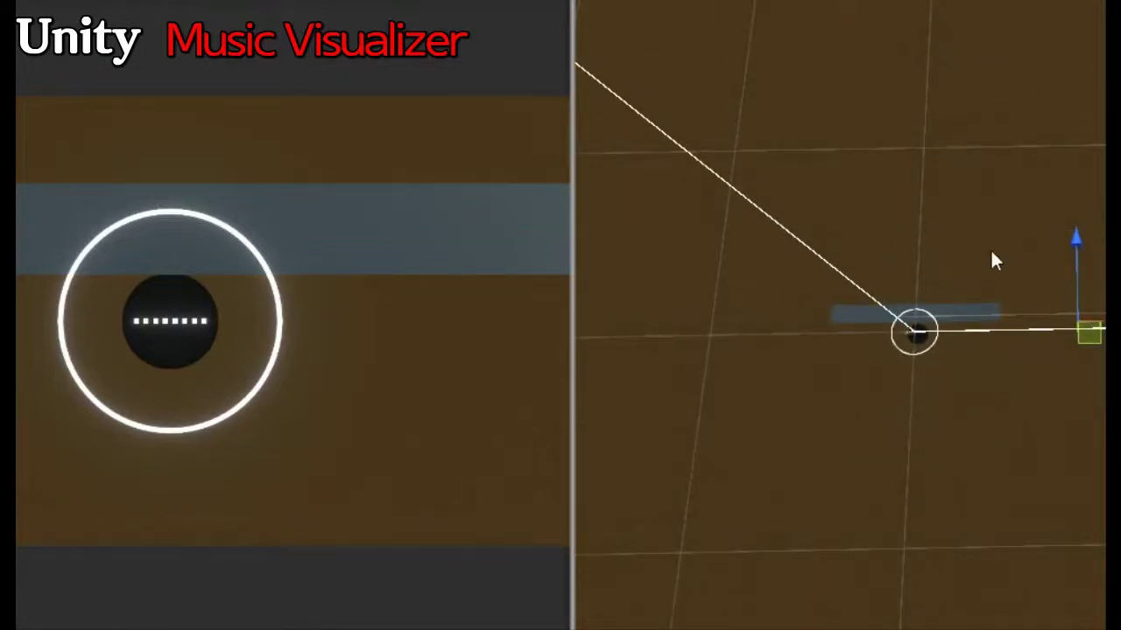
left_click_drag(992, 249, 972, 266, "alt")
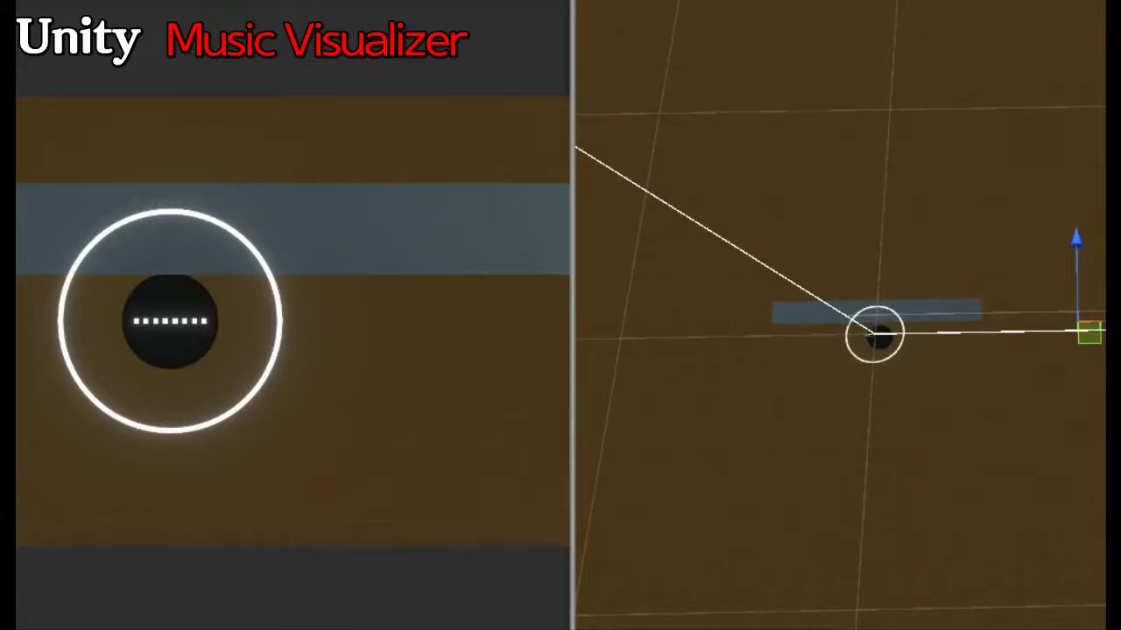
right_click_drag(955, 384, 965, 179)
scroll(966, 181, "down", 5)
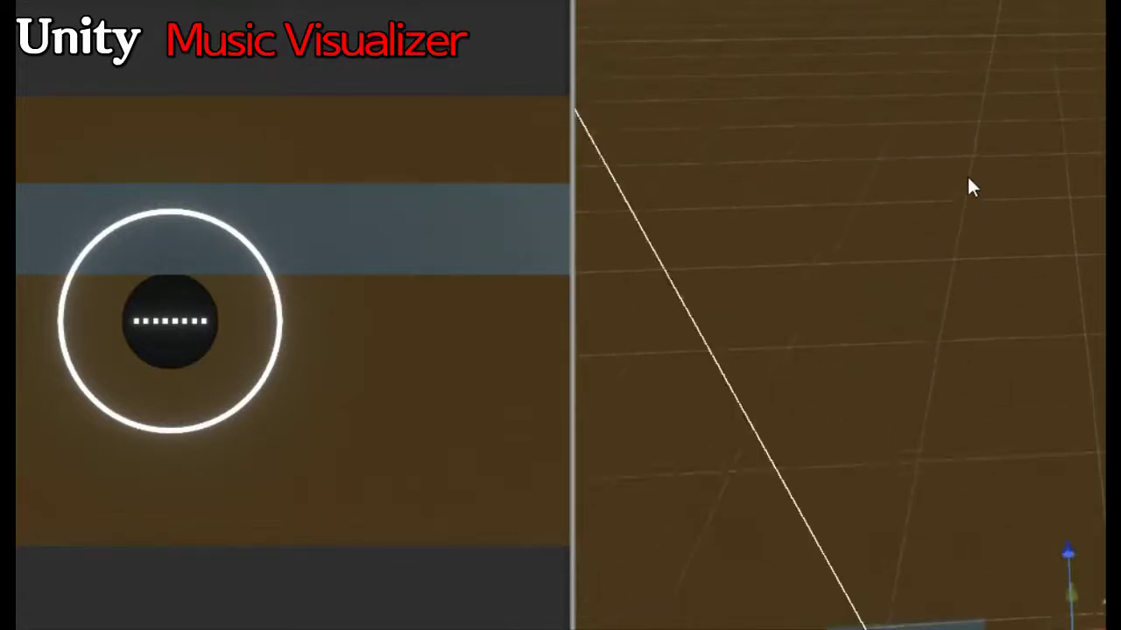
right_click_drag(978, 78, 940, 275)
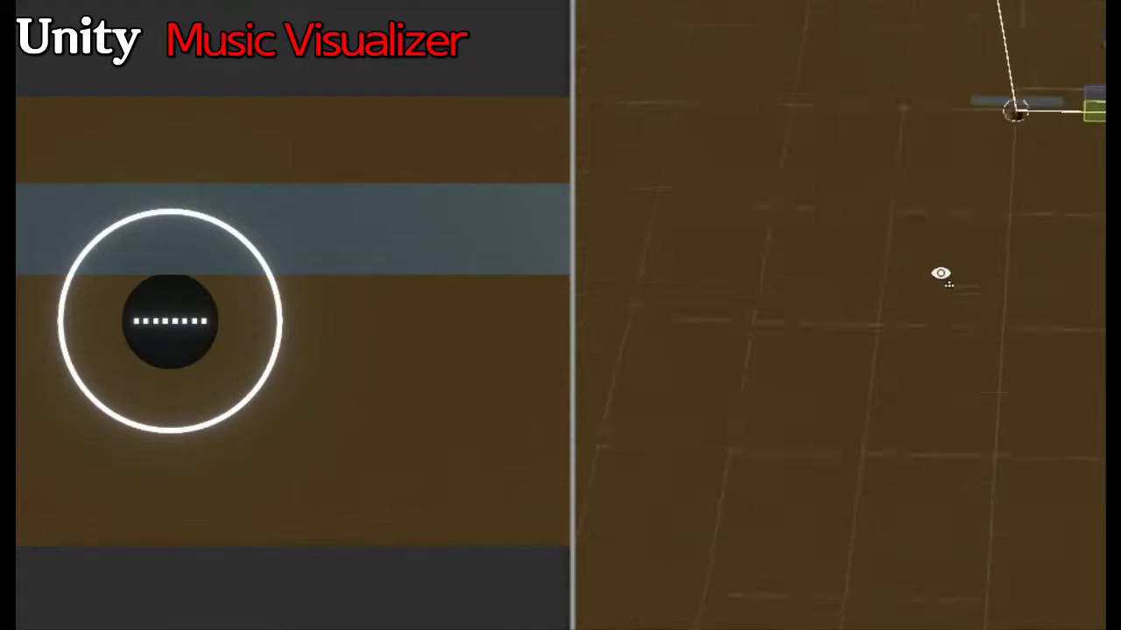
middle_click_drag(800, 88, 885, 321)
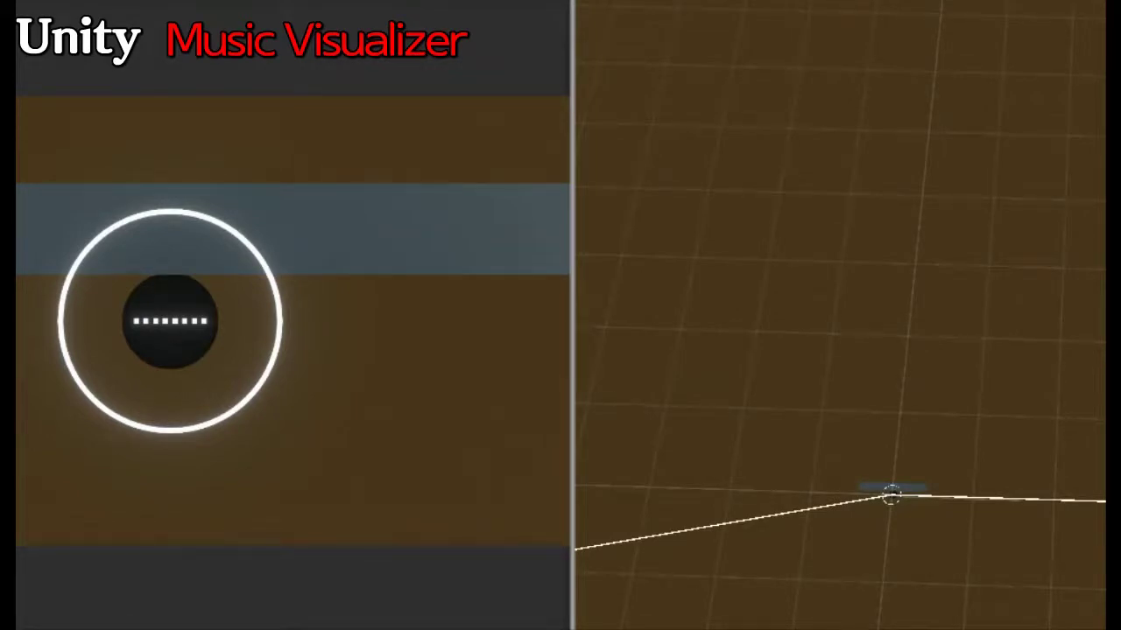
key("f")
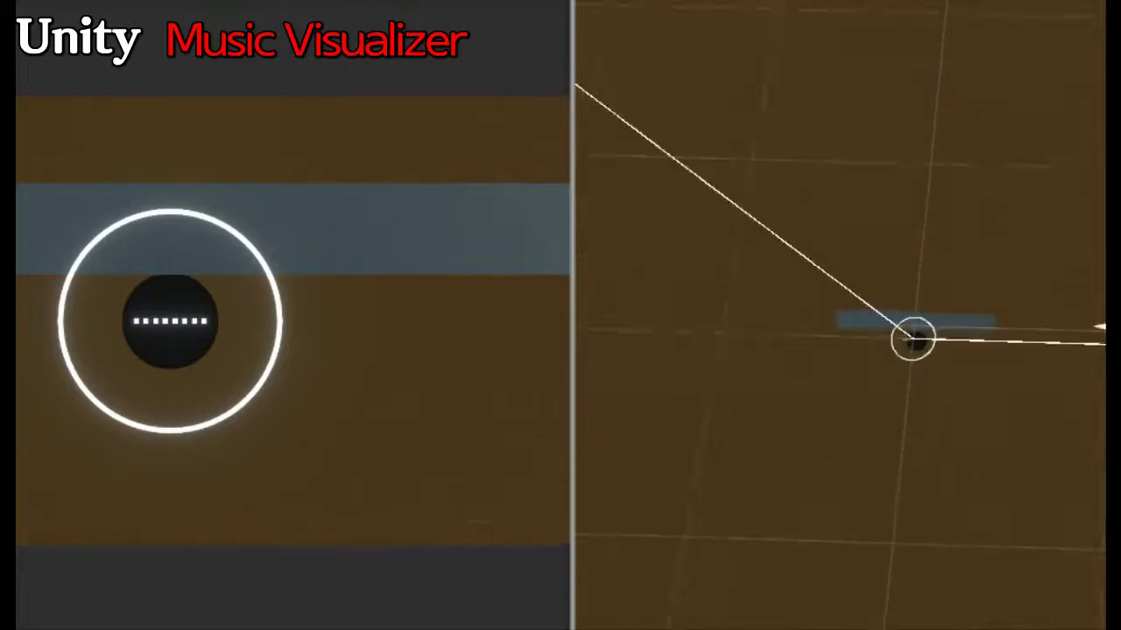
middle_click_drag(984, 344, 885, 467)
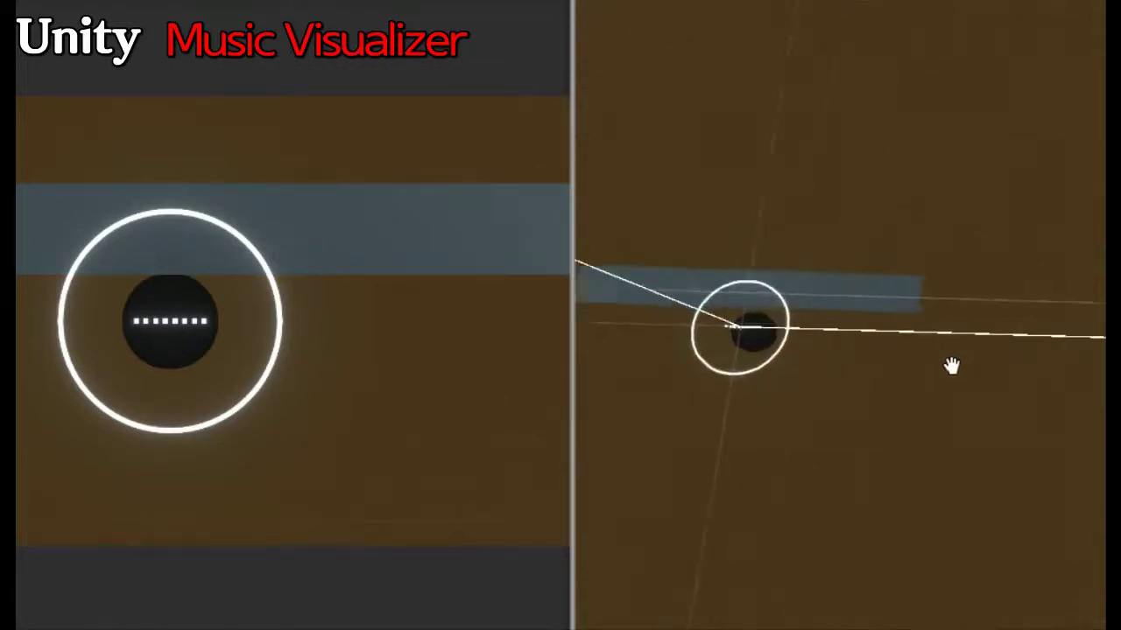
left_click_drag(885, 468, 883, 260, "alt")
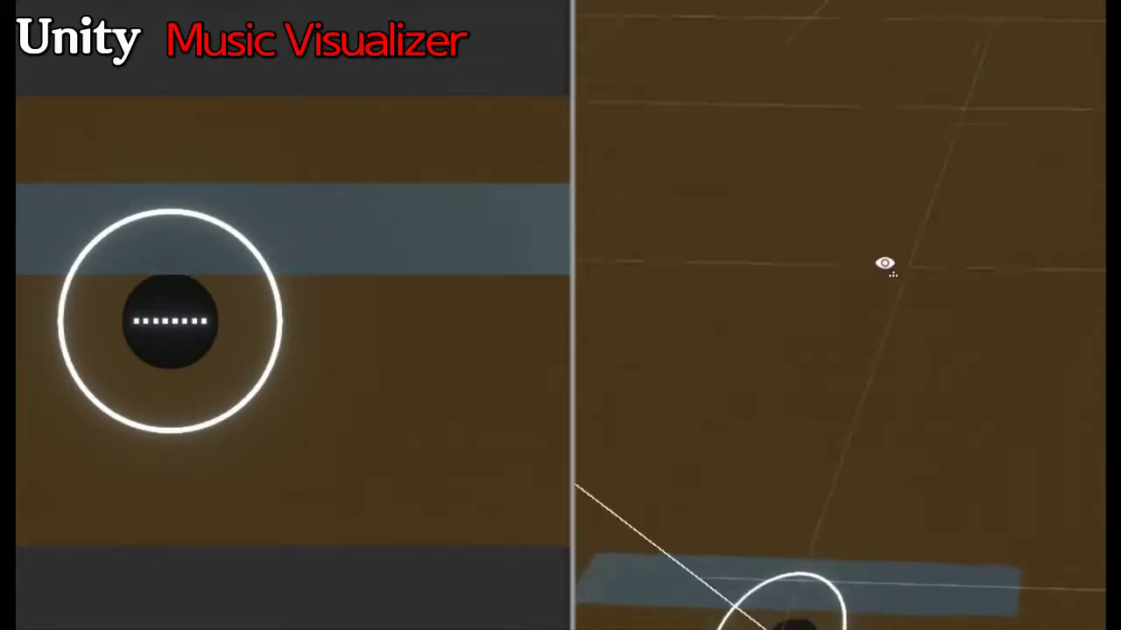
middle_click_drag(835, 499, 880, 371)
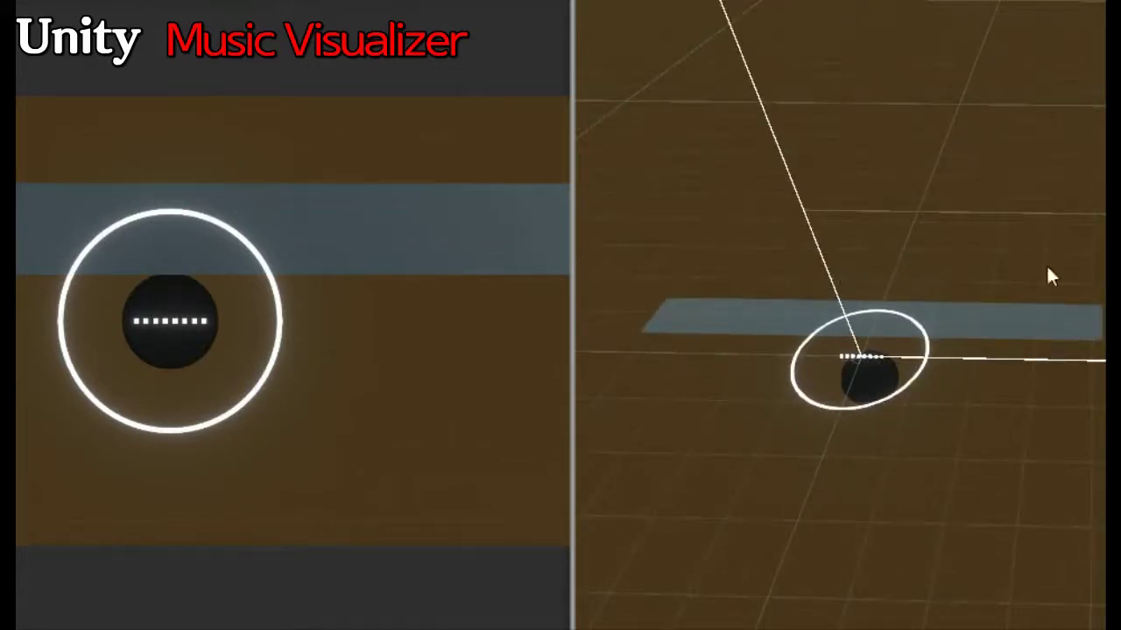
- Drag the object sideways, down, then back and up so it sits above the ring
left_click_drag(1077, 220, 750, 220)
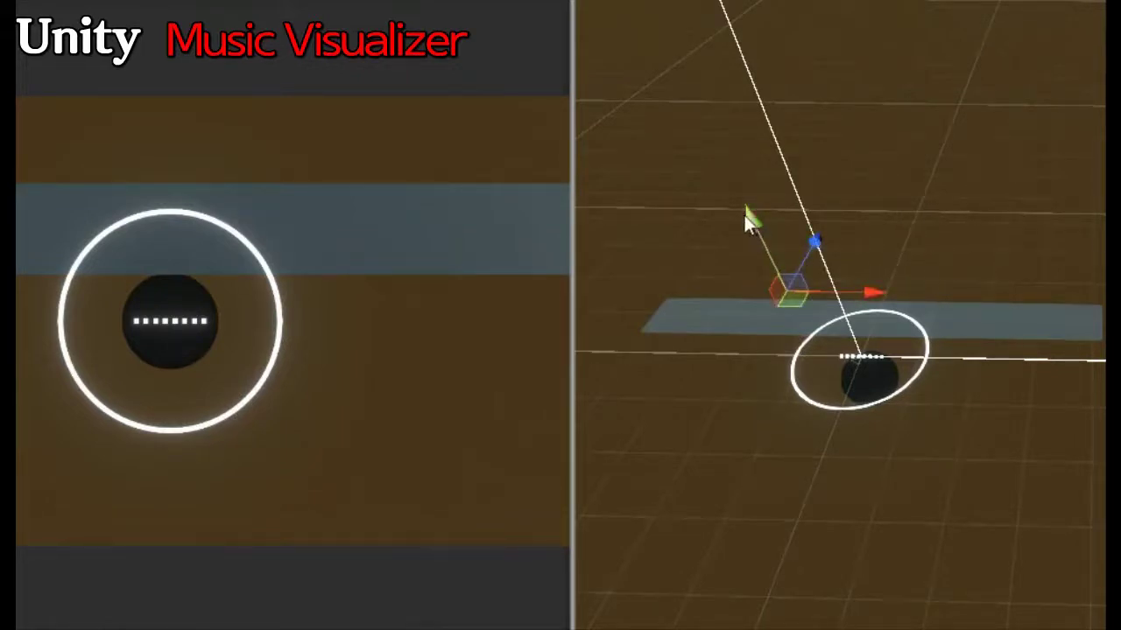
mouse_move(745, 217)
left_mouse_down()
mouse_move(782, 211)
mouse_move(777, 195)
left_mouse_up()
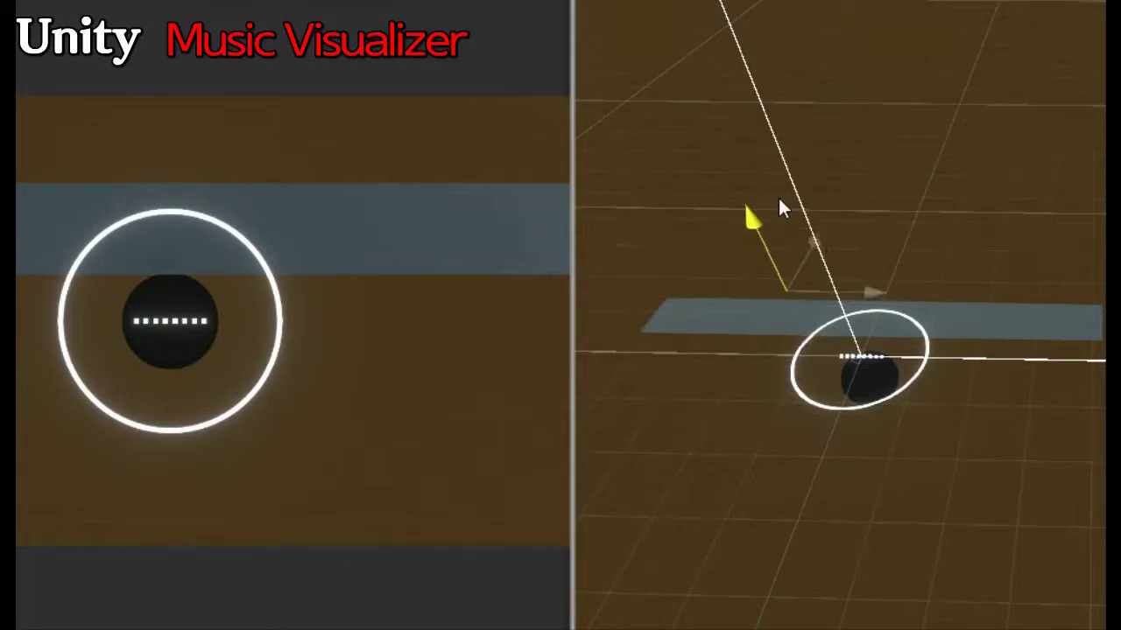
mouse_move(813, 236)
left_mouse_down()
mouse_move(934, 120)
mouse_move(923, 161)
left_mouse_up()
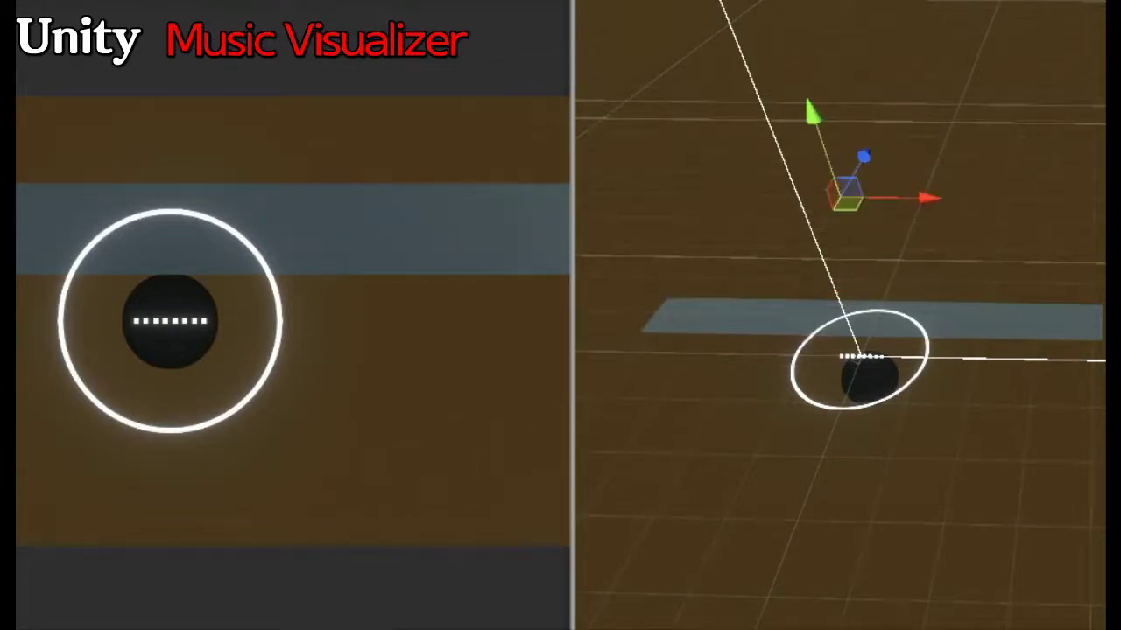
scroll(1002, 229, "down", 2)
scroll(1001, 238, "down", 2)
scroll(1004, 236, "down", 2)
scroll(1003, 235, "down", 2)
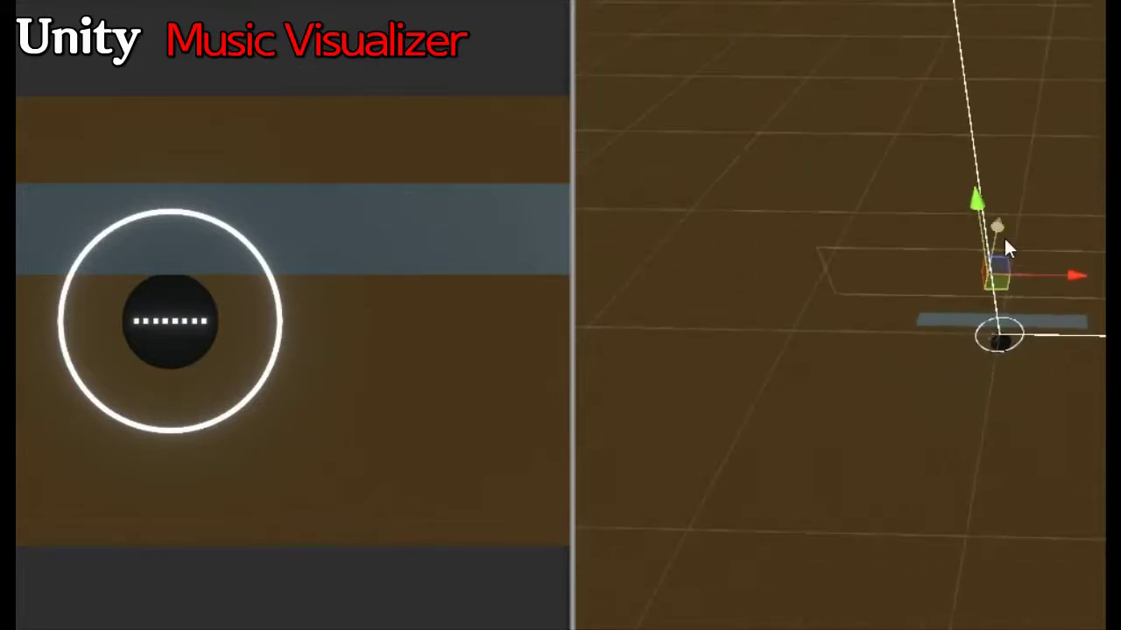
scroll(1004, 236, "down", 2)
scroll(1004, 239, "down", 2)
scroll(1003, 237, "down", 2)
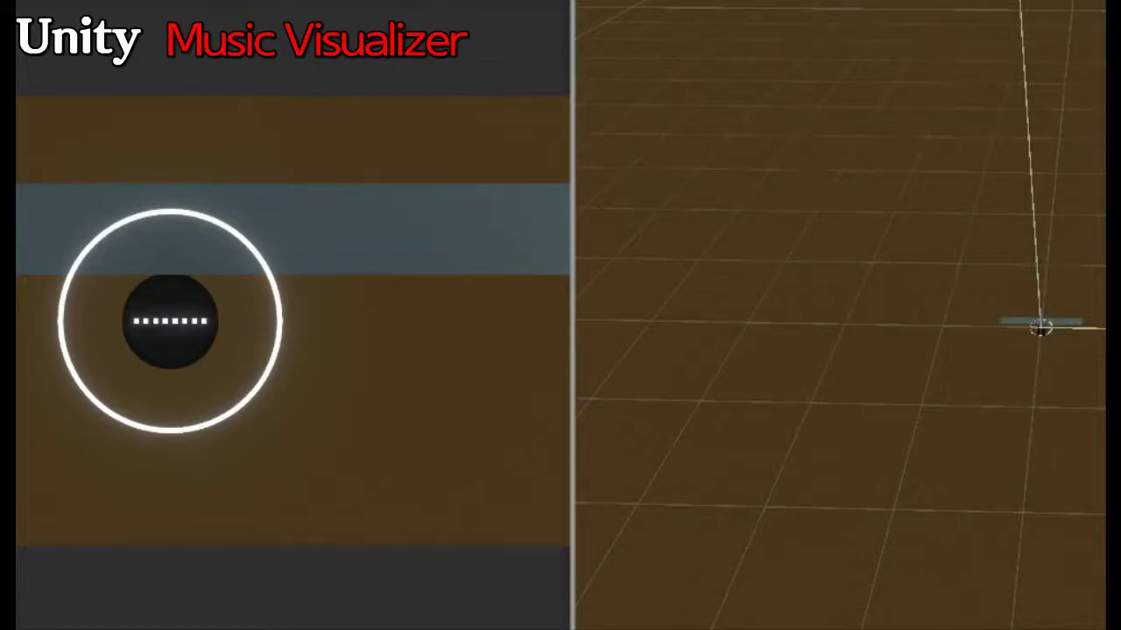
- Select and frame the Sample text object, then raise it slightly
left_click(1040, 326)
key("f")
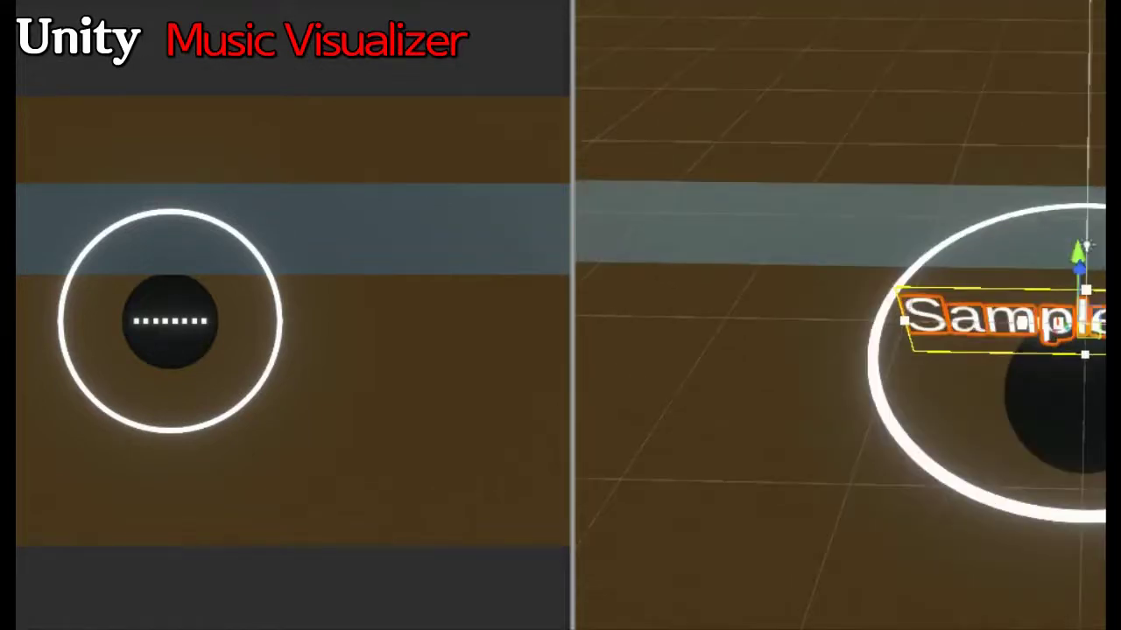
right_click_drag(1064, 425, 1025, 350)
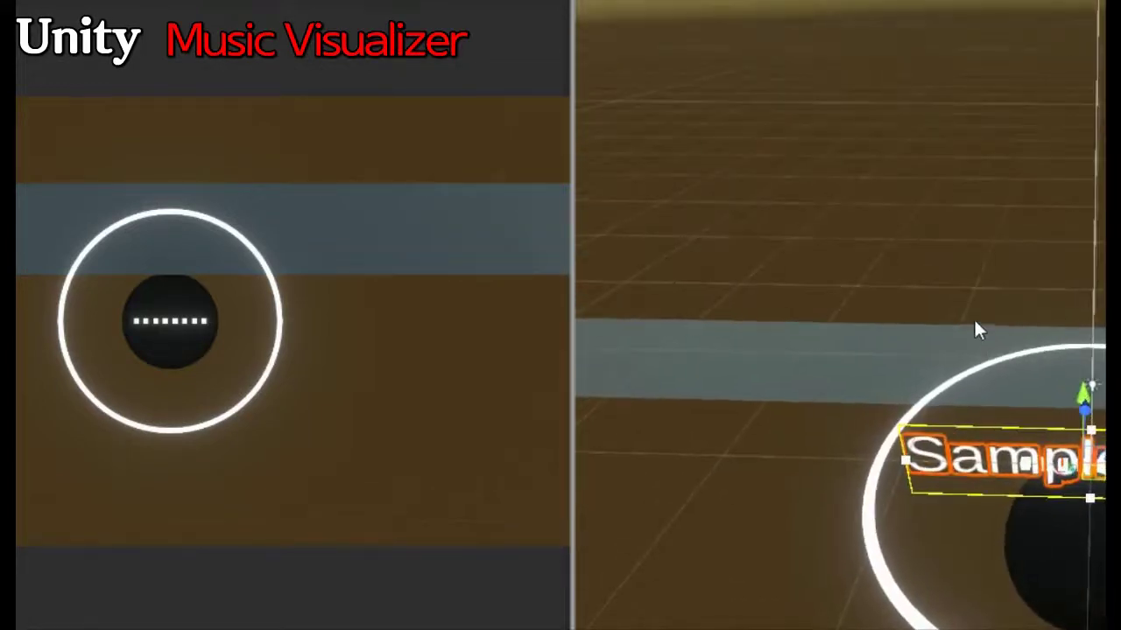
left_click_drag(1084, 392, 1090, 282)
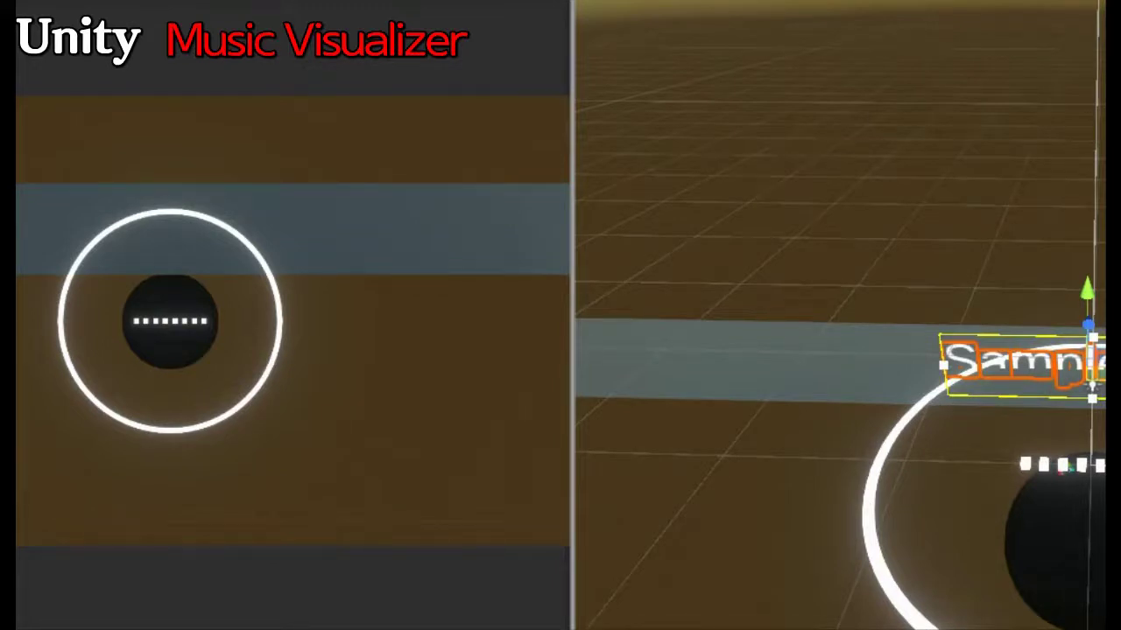
right_click_drag(1045, 187, 1057, 261)
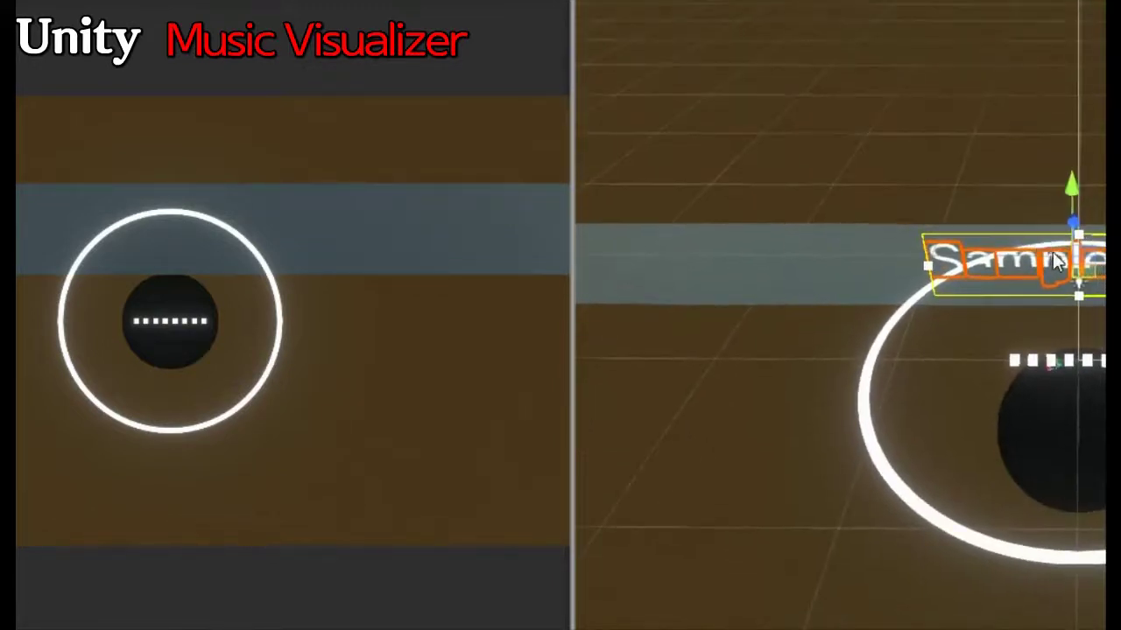
right_click_drag(841, 316, 840, 280)
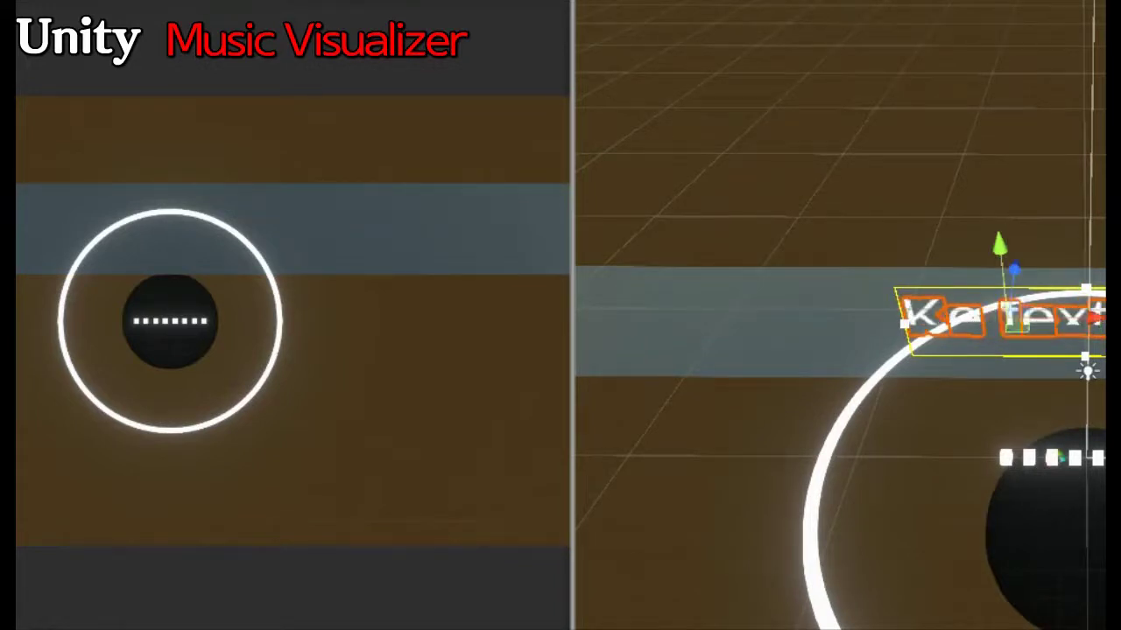
- Change the label text to 'Keith' and slide it to the right
type("ithe")
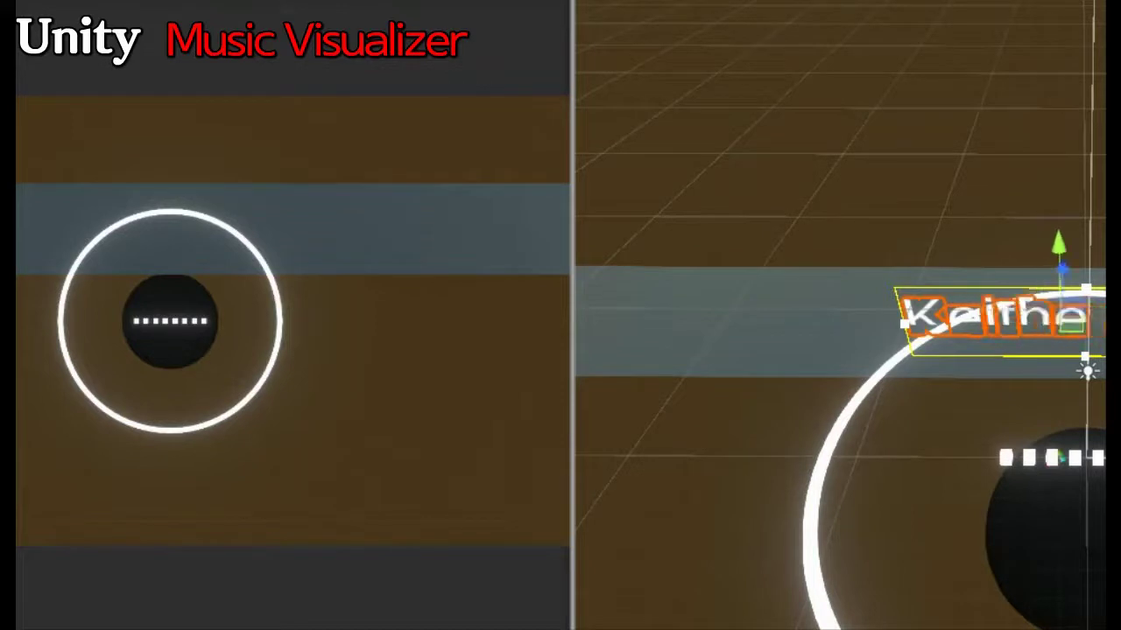
key("BackSpace")
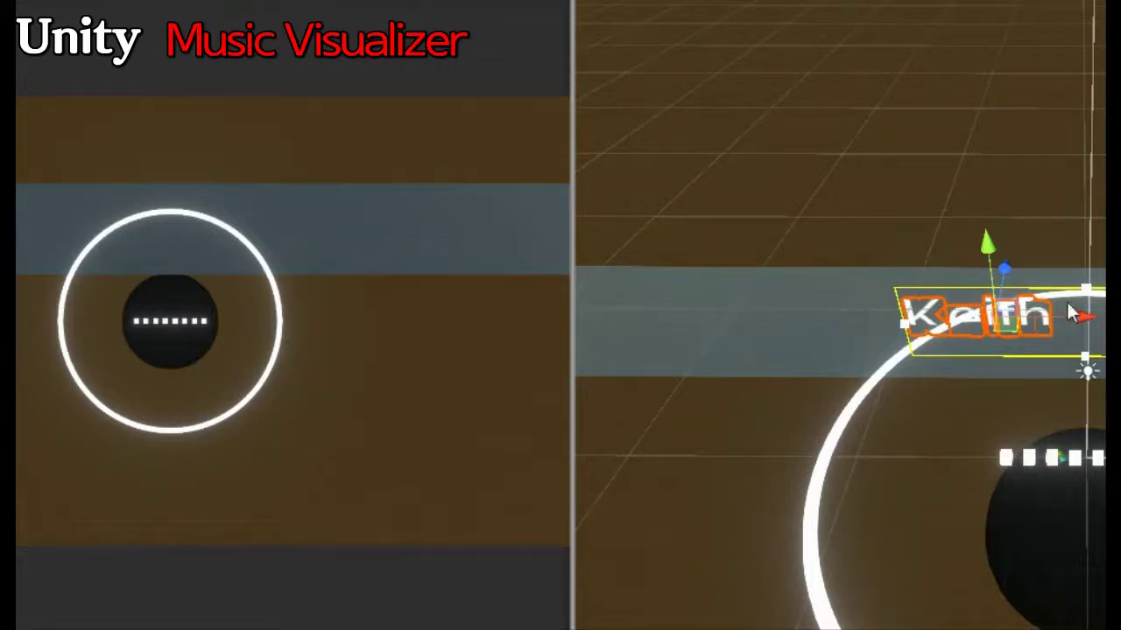
left_click_drag(1084, 317, 1120, 317)
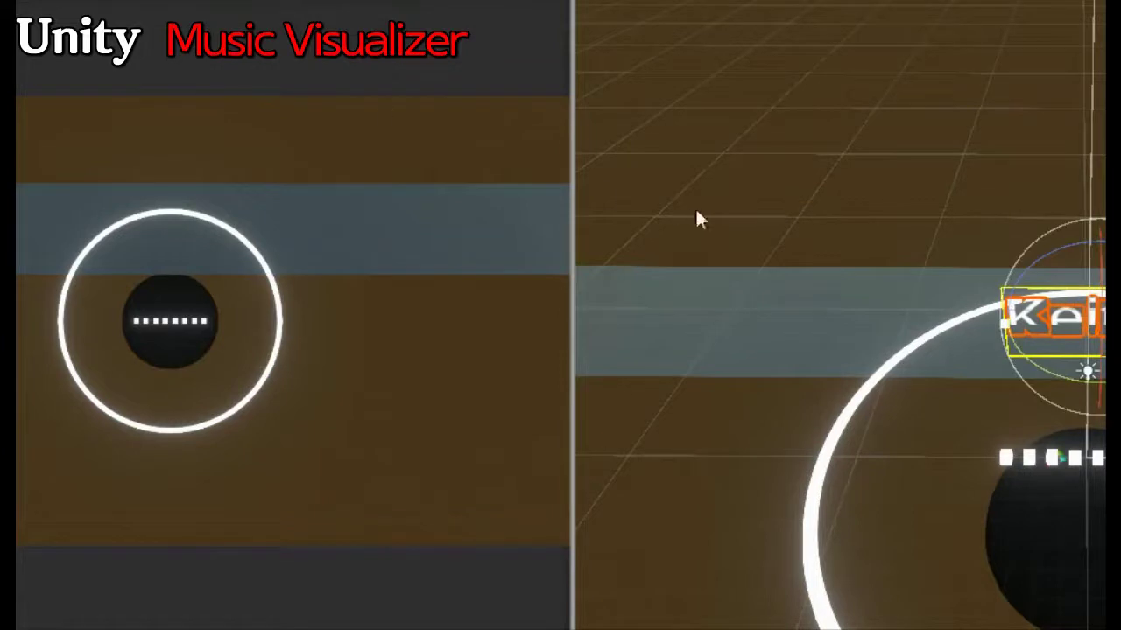
- Rotate the Keith text toward the camera, then view it from above the ring
mouse_move(695, 218)
left_mouse_down("alt")
mouse_move(882, 333)
mouse_move(963, 311)
left_mouse_up("alt")
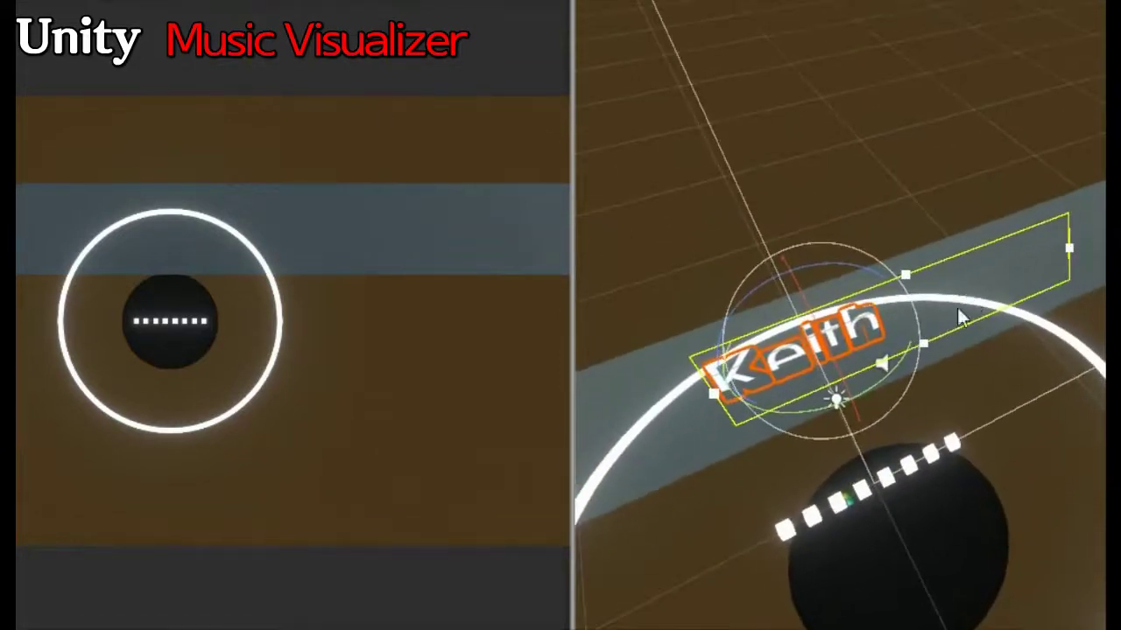
mouse_move(839, 371)
left_mouse_down()
mouse_move(790, 199)
mouse_move(751, 138)
left_mouse_up()
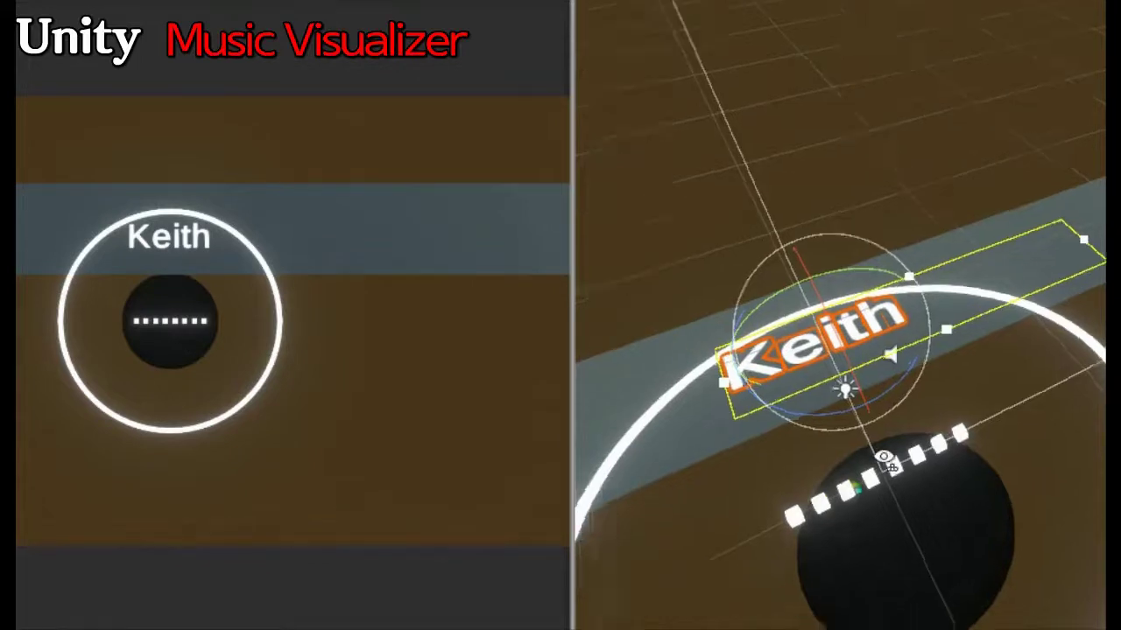
middle_click_drag(755, 429, 886, 333)
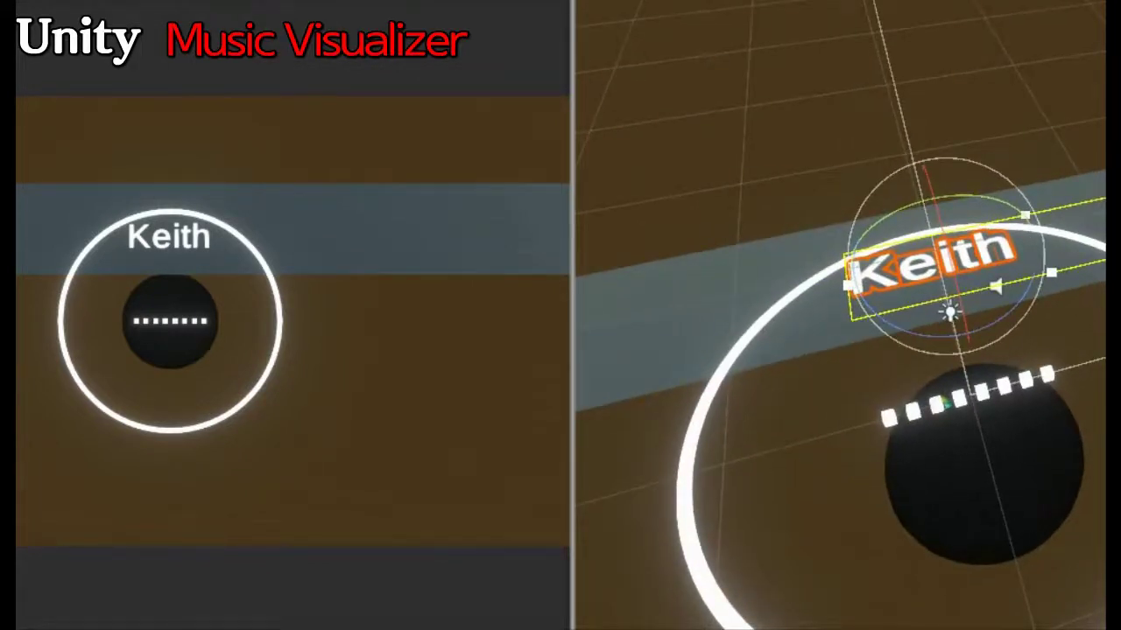
middle_click_drag(979, 329, 826, 363)
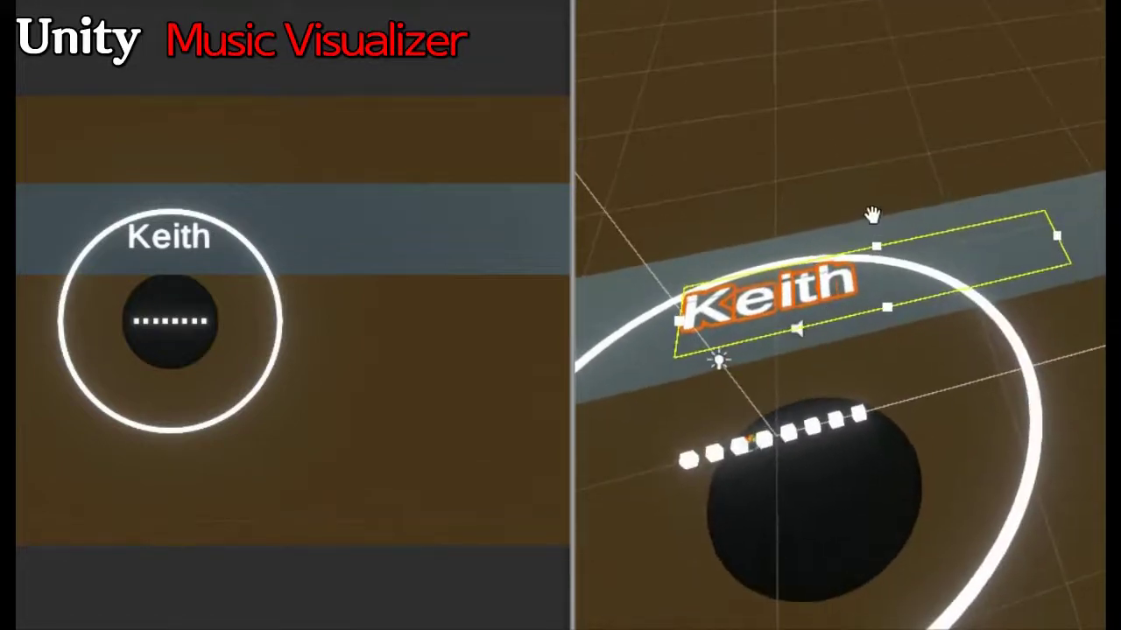
left_click_drag(872, 214, 858, 240, "alt")
middle_click_drag(858, 240, 926, 342)
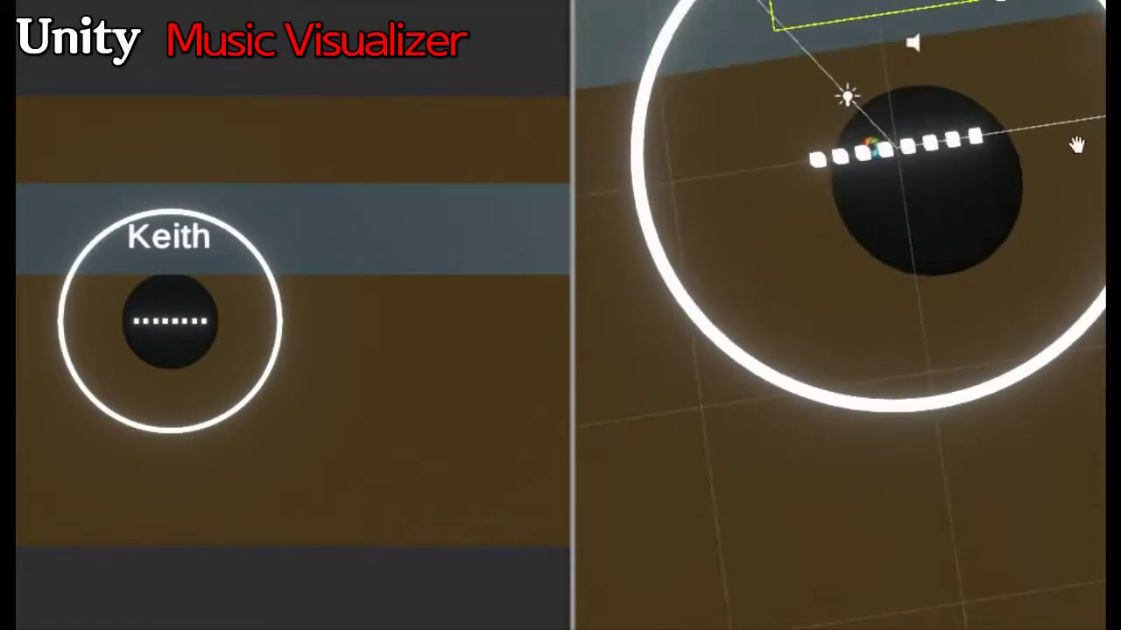
middle_click_drag(1077, 146, 1105, 175)
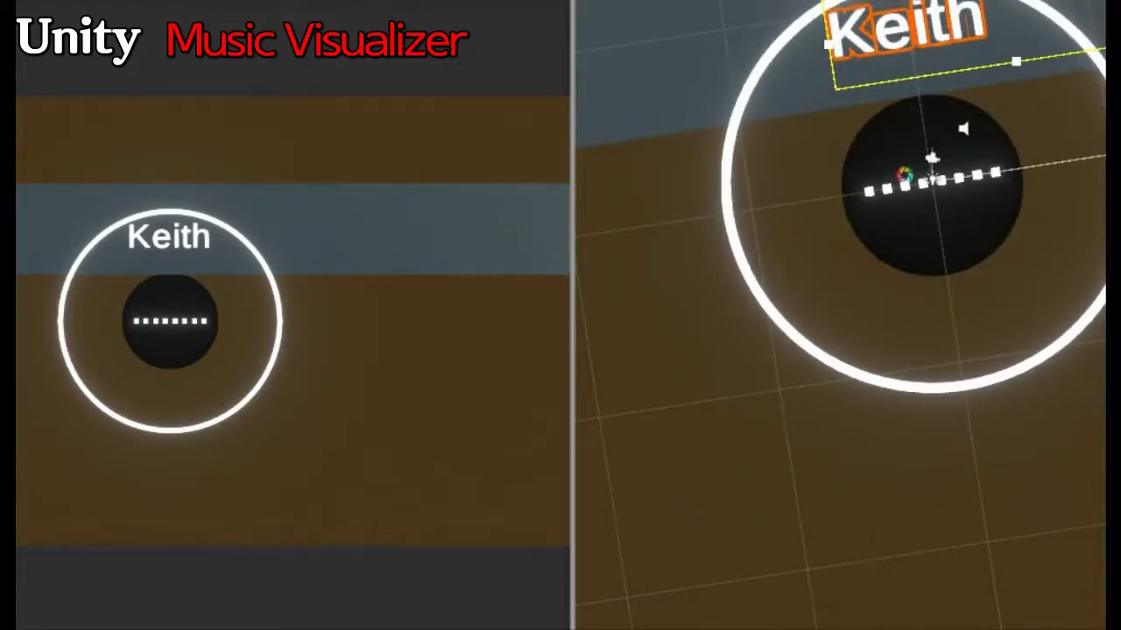
mouse_move(846, 201)
middle_mouse_down()
mouse_move(755, 321)
mouse_move(707, 313)
middle_mouse_up()
left_click_drag(572, 257, 465, 253)
mouse_move(996, 356)
left_mouse_down("alt")
mouse_move(928, 382)
mouse_move(942, 390)
left_mouse_up("alt")
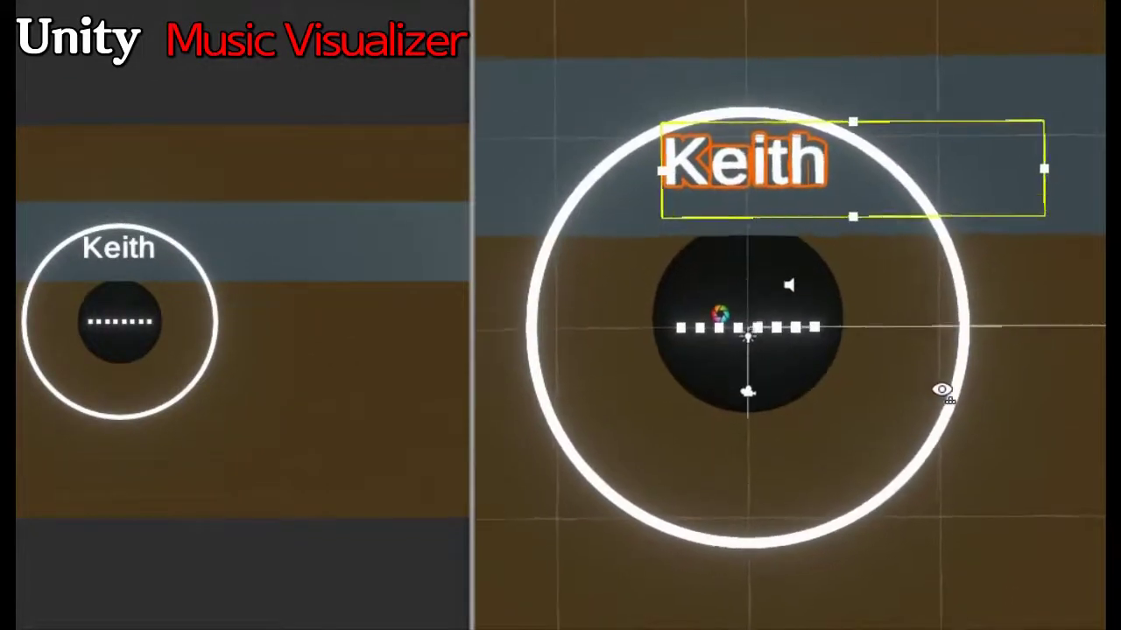
- Widen the Keith text box to one line, then move the text up and left
scroll(848, 333, "up", 1)
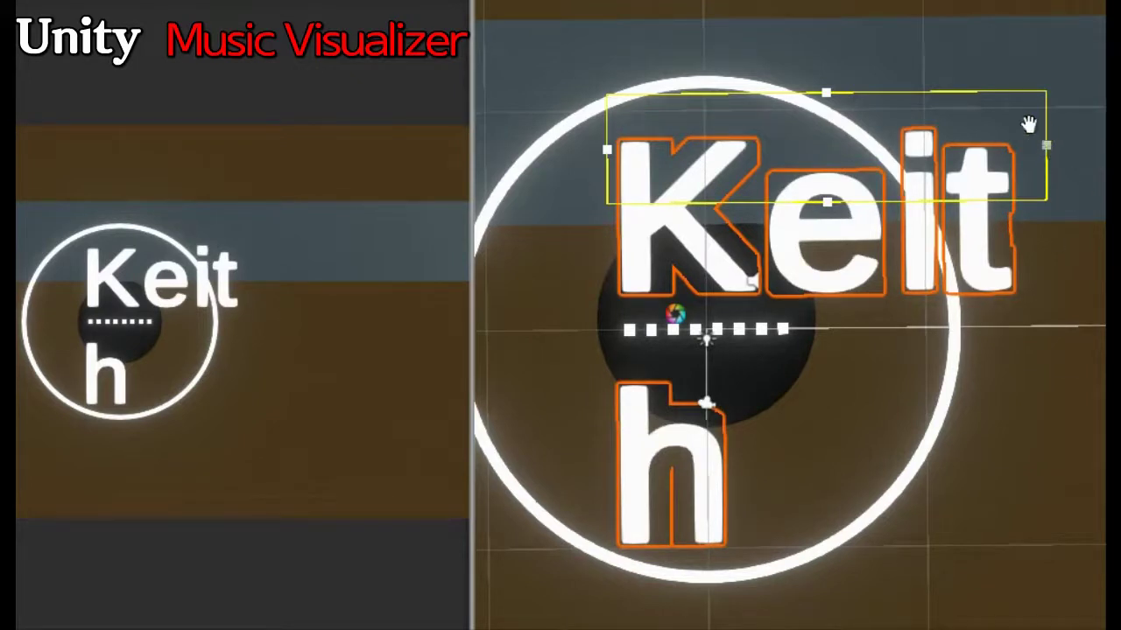
left_click_drag(1049, 146, 1117, 146)
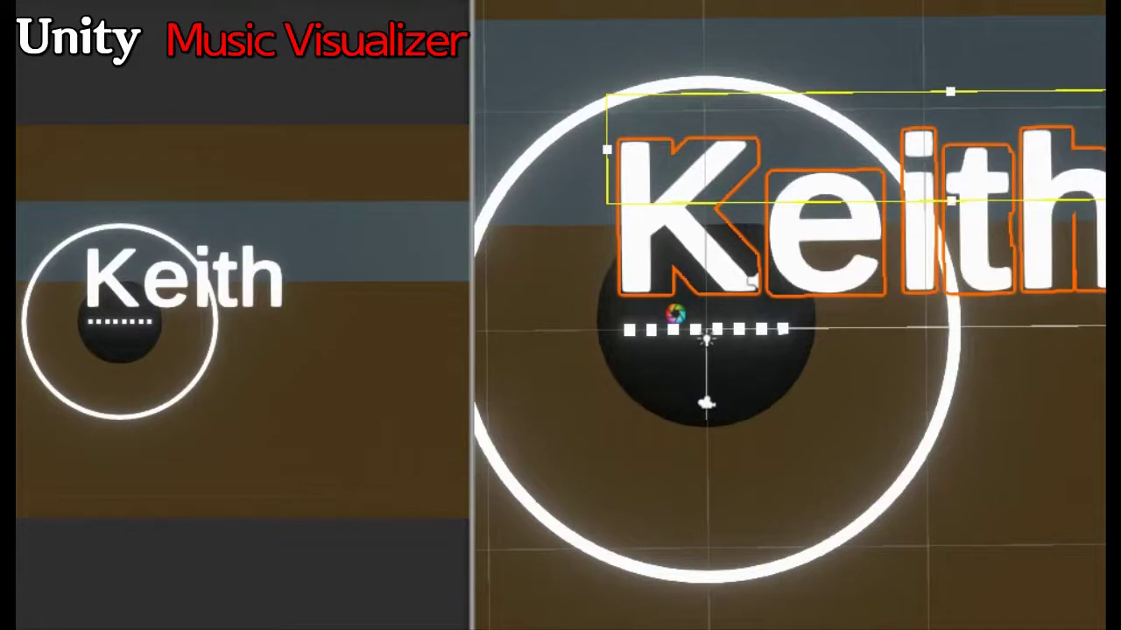
mouse_move(868, 100)
middle_mouse_down()
mouse_move(806, 80)
mouse_move(877, 133)
middle_mouse_up()
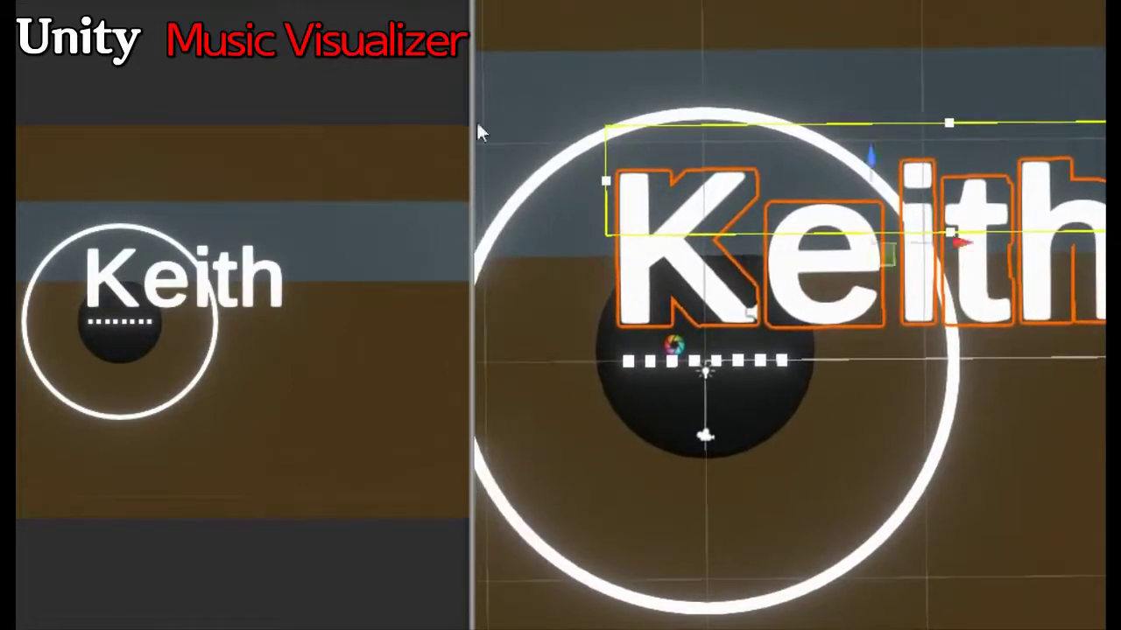
left_click_drag(865, 160, 859, 85)
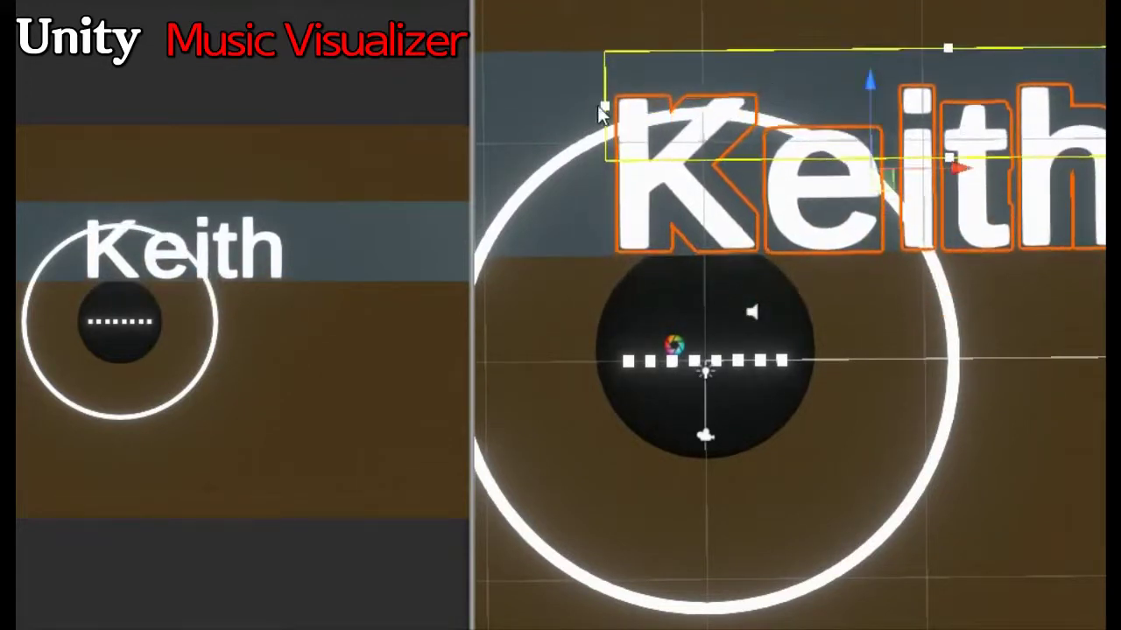
left_click_drag(963, 171, 299, 190)
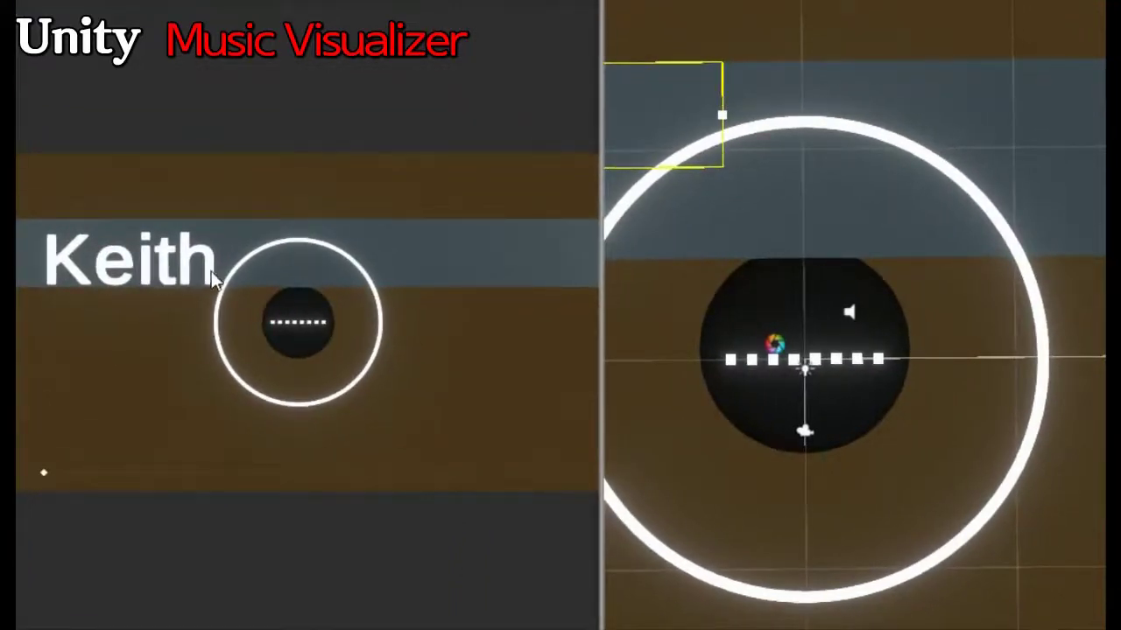
- Resize the Keith text box by stretching and pulling back its bottom edge
scroll(745, 184, "down", 2)
scroll(748, 180, "down", 2)
scroll(749, 171, "down", 2)
scroll(753, 180, "down", 1)
scroll(755, 184, "down", 1)
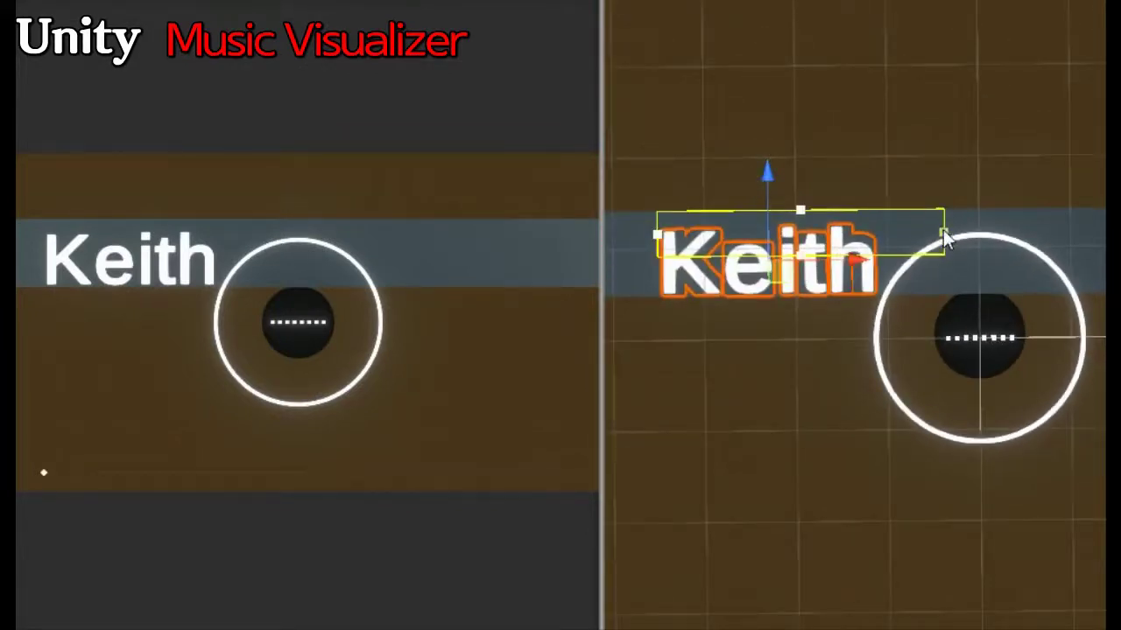
mouse_move(798, 268)
left_mouse_down()
mouse_move(800, 363)
mouse_move(864, 69)
left_mouse_up()
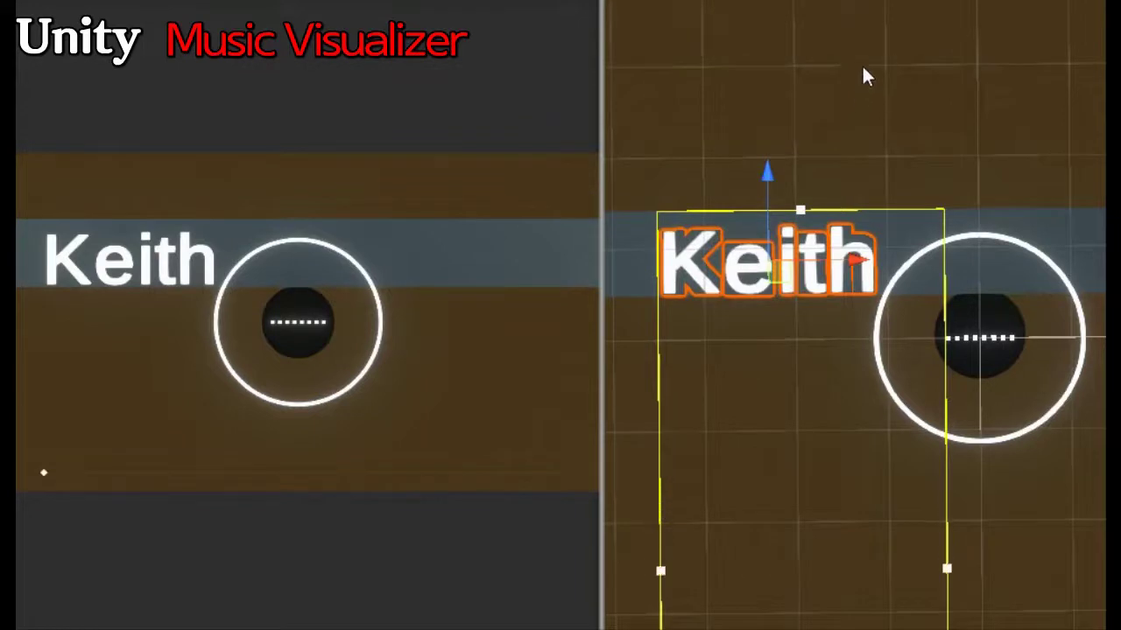
scroll(878, 260, "down", 2)
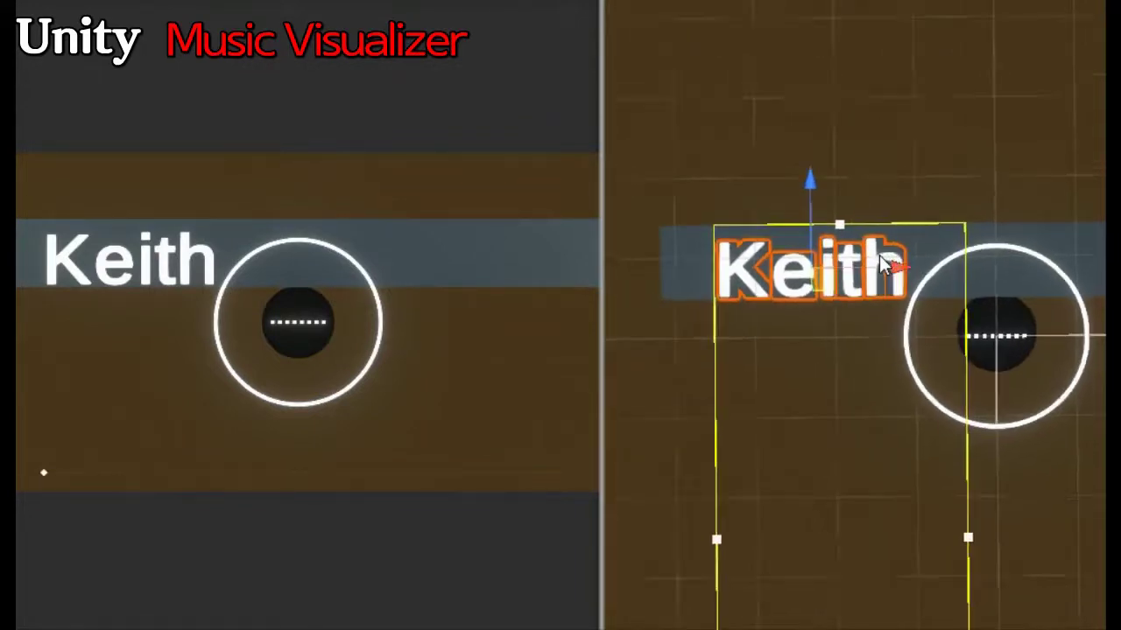
scroll(877, 257, "down", 2)
scroll(875, 254, "down", 1)
scroll(896, 363, "down", 1)
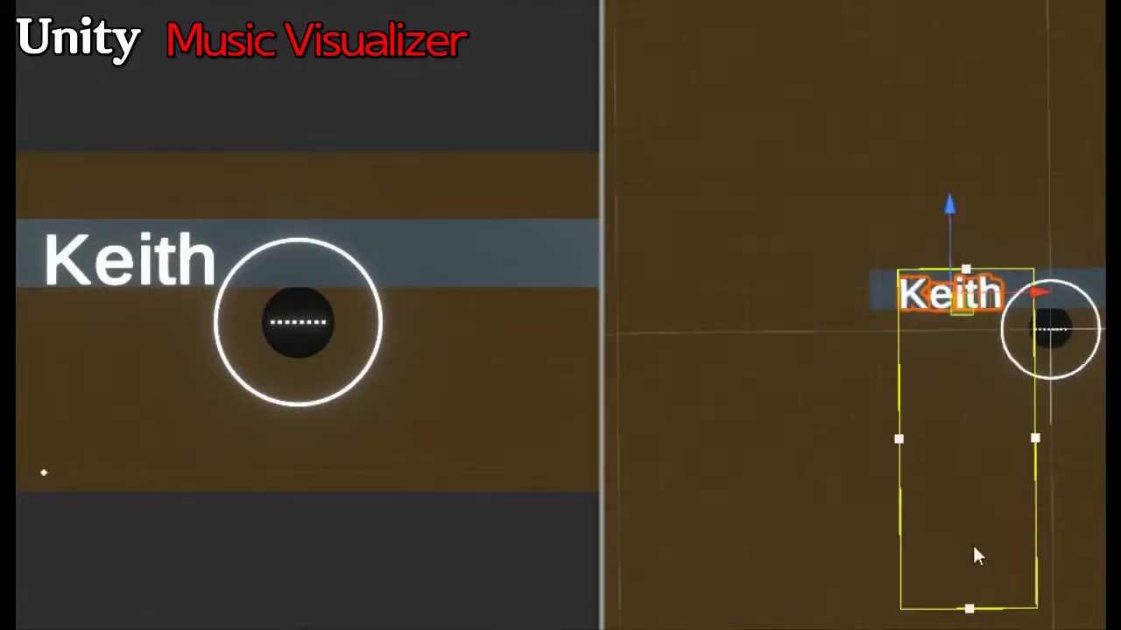
mouse_move(969, 619)
left_mouse_down()
mouse_move(978, 464)
mouse_move(963, 305)
mouse_move(998, 497)
left_mouse_up()
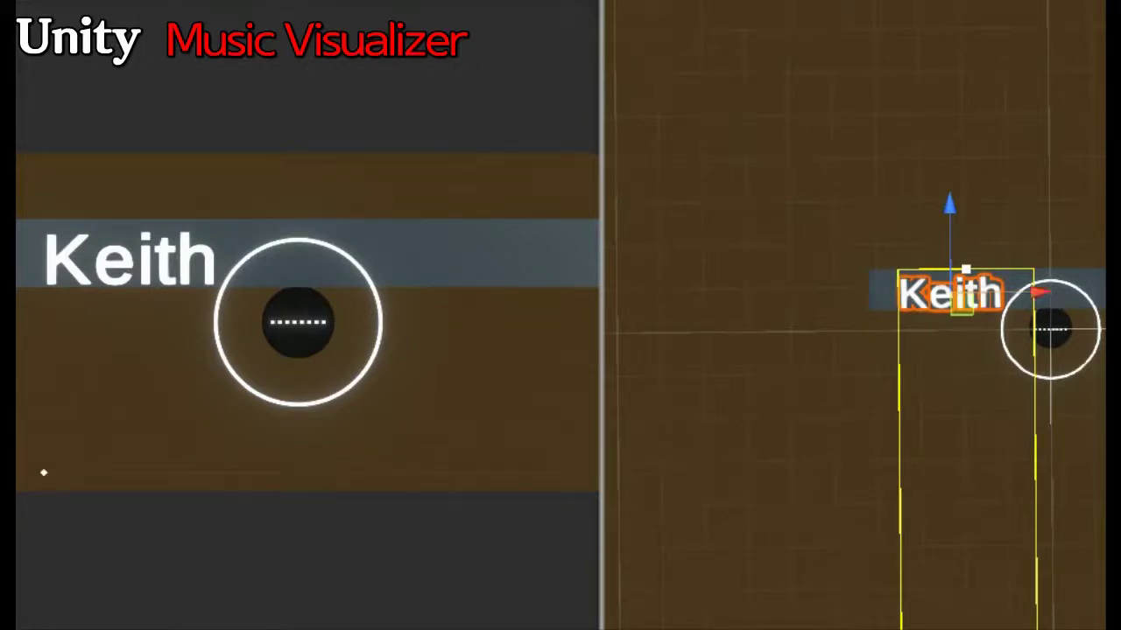
left_click_drag(969, 607, 965, 292)
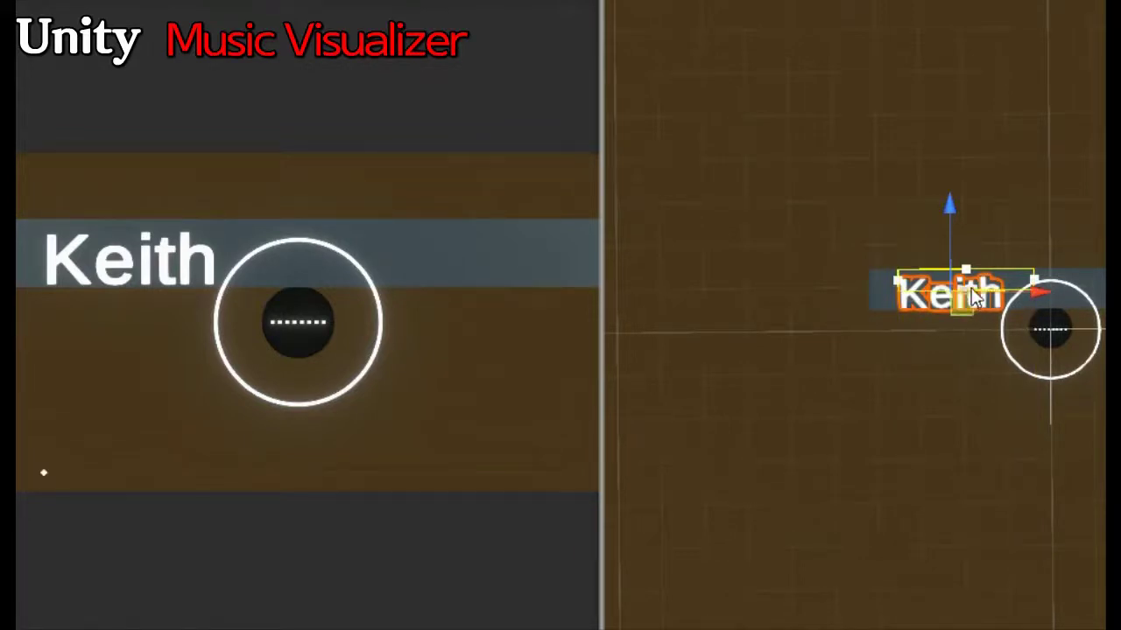
left_click_drag(973, 268, 992, 199)
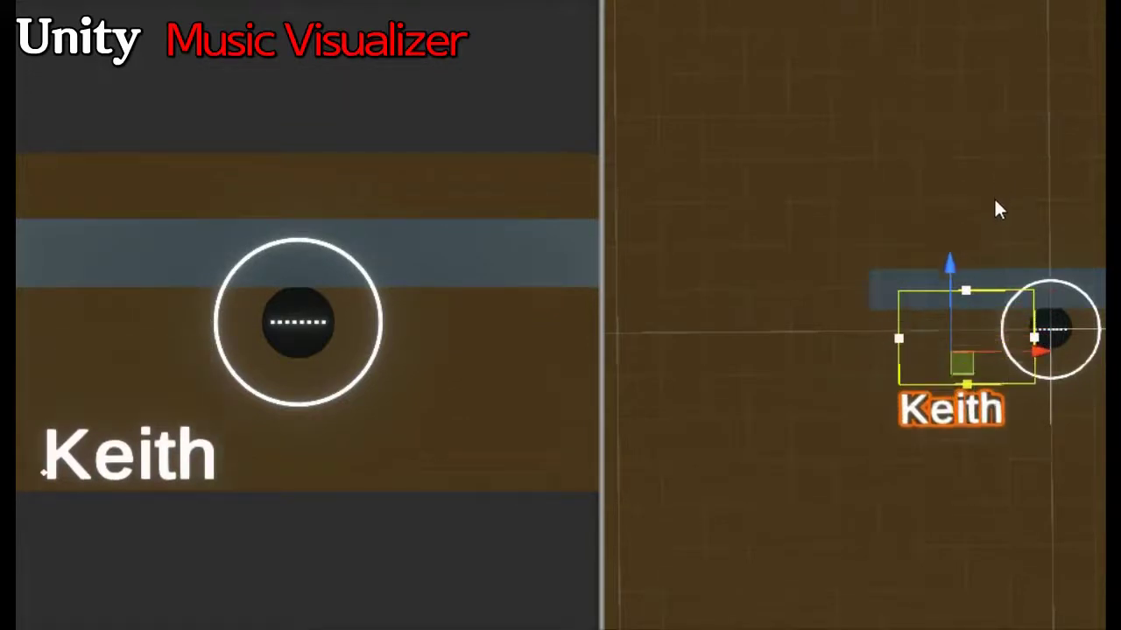
left_click_drag(998, 219, 829, 405)
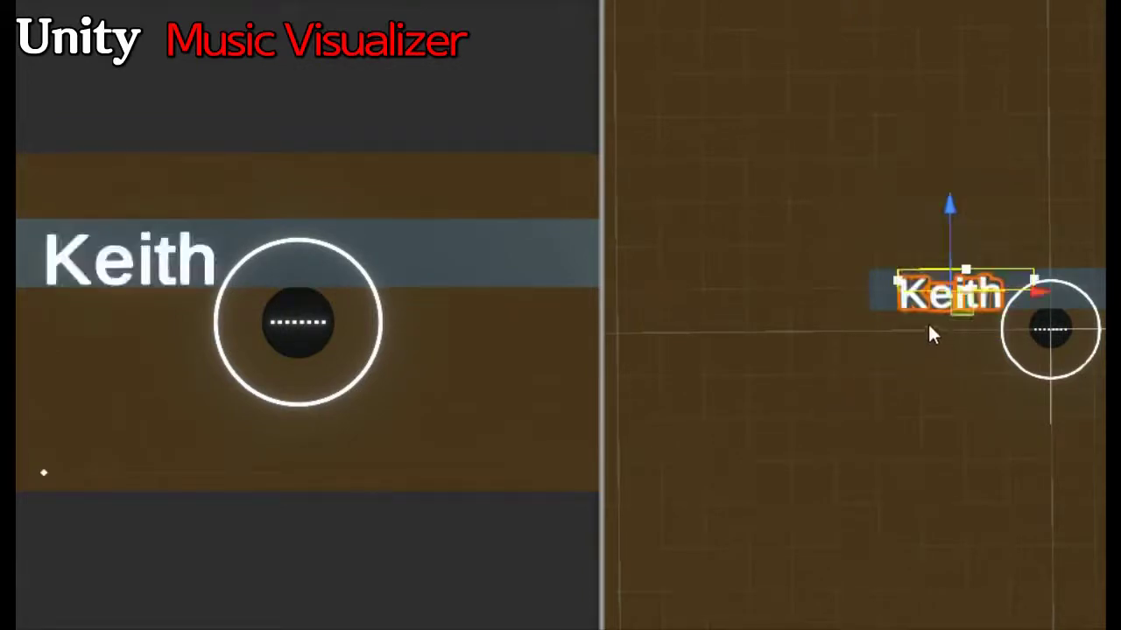
- Reselect the Keith text and shift it slightly up and right over the ring
left_click(1001, 183)
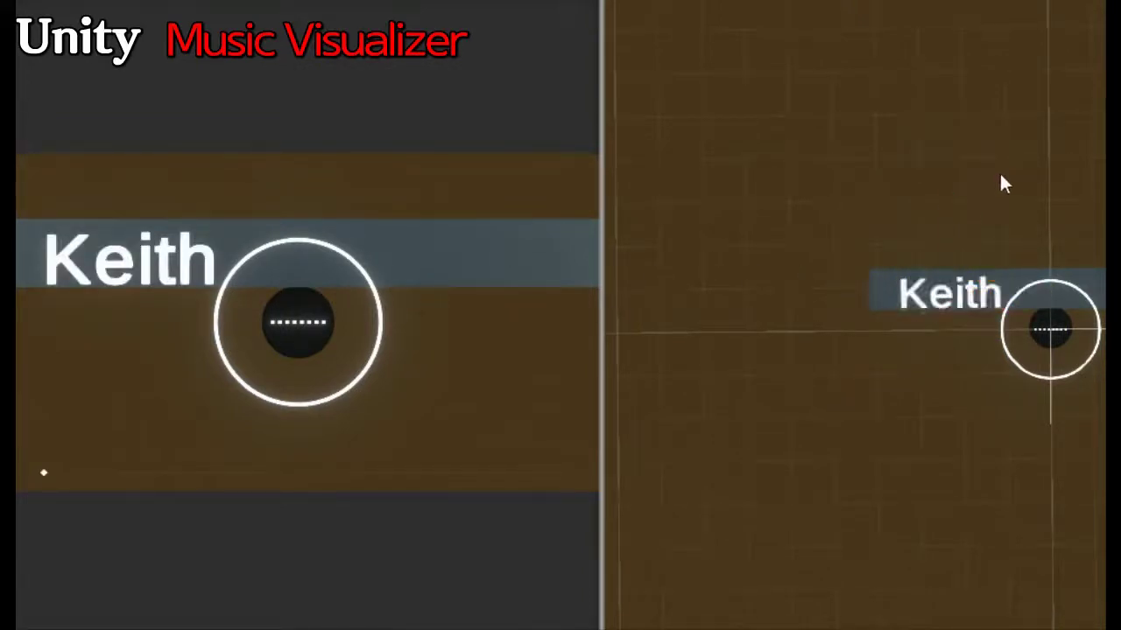
left_click(979, 295)
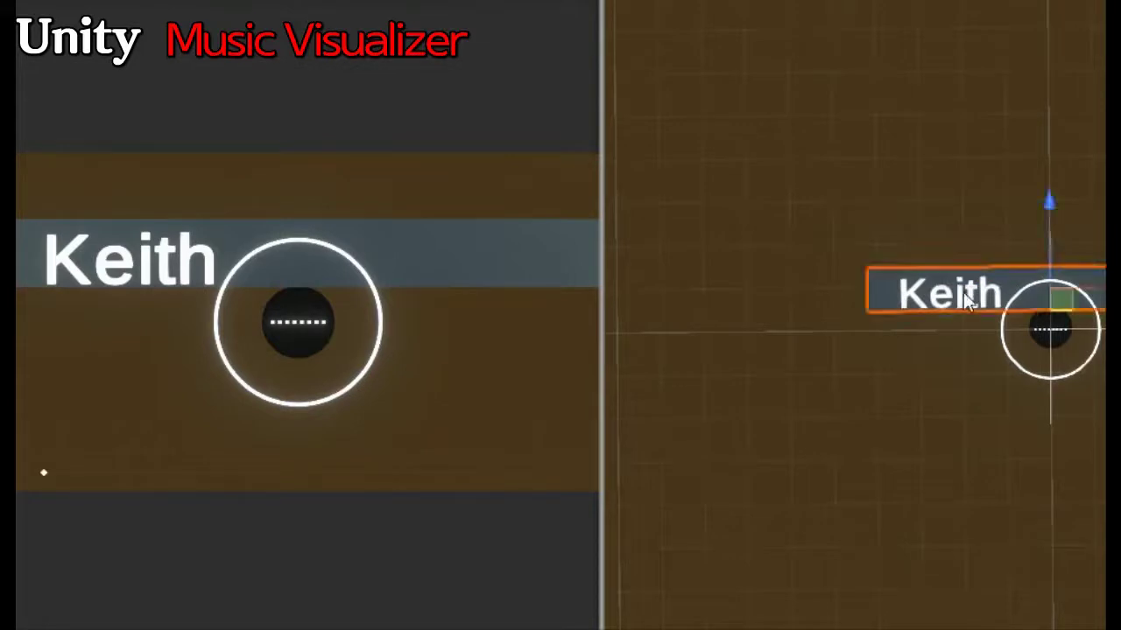
left_click(950, 294)
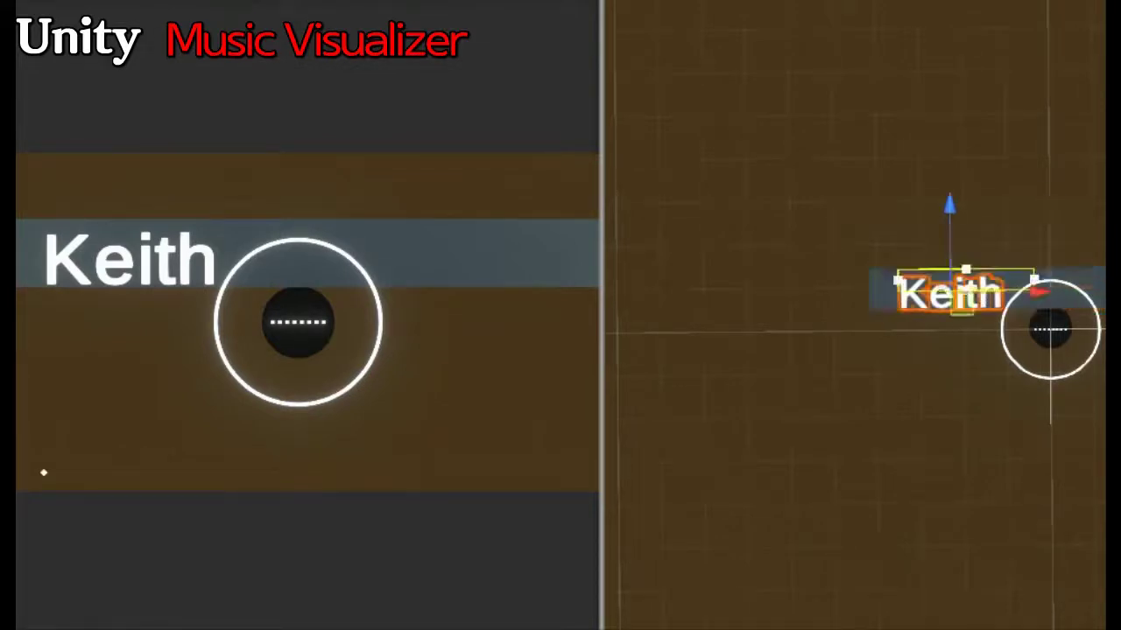
left_click(1050, 330)
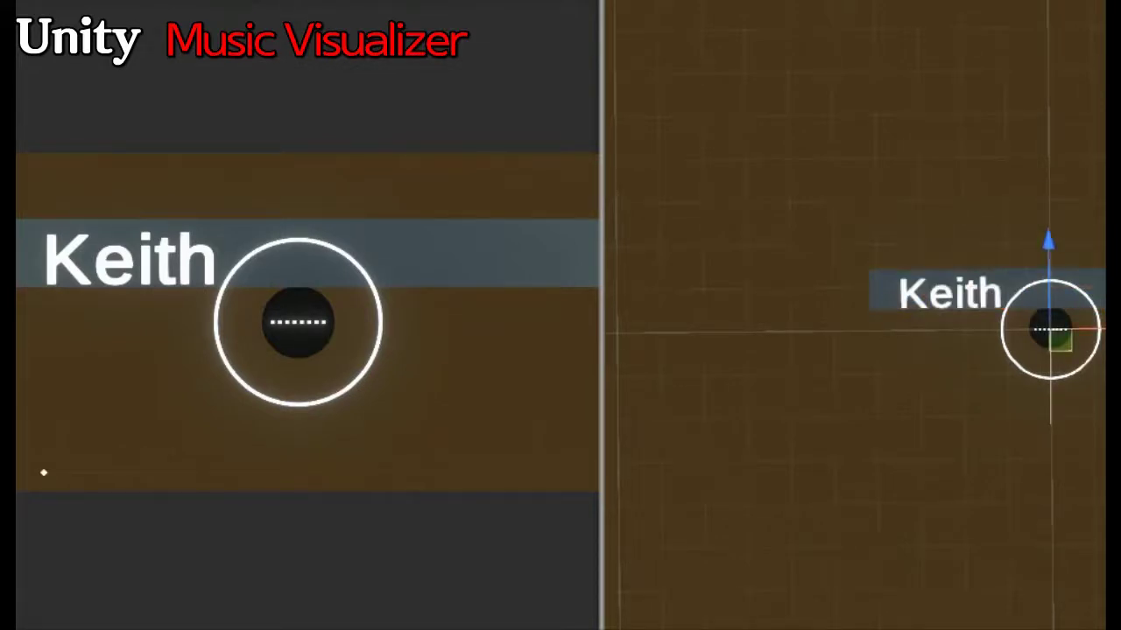
left_click(950, 294)
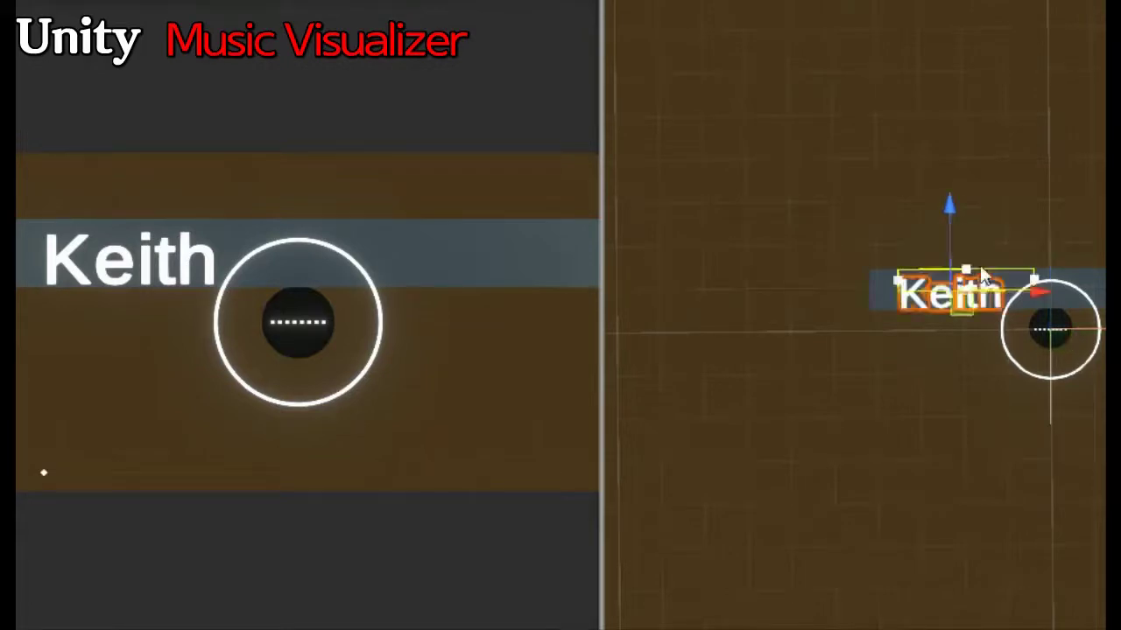
left_click_drag(948, 201, 958, 197)
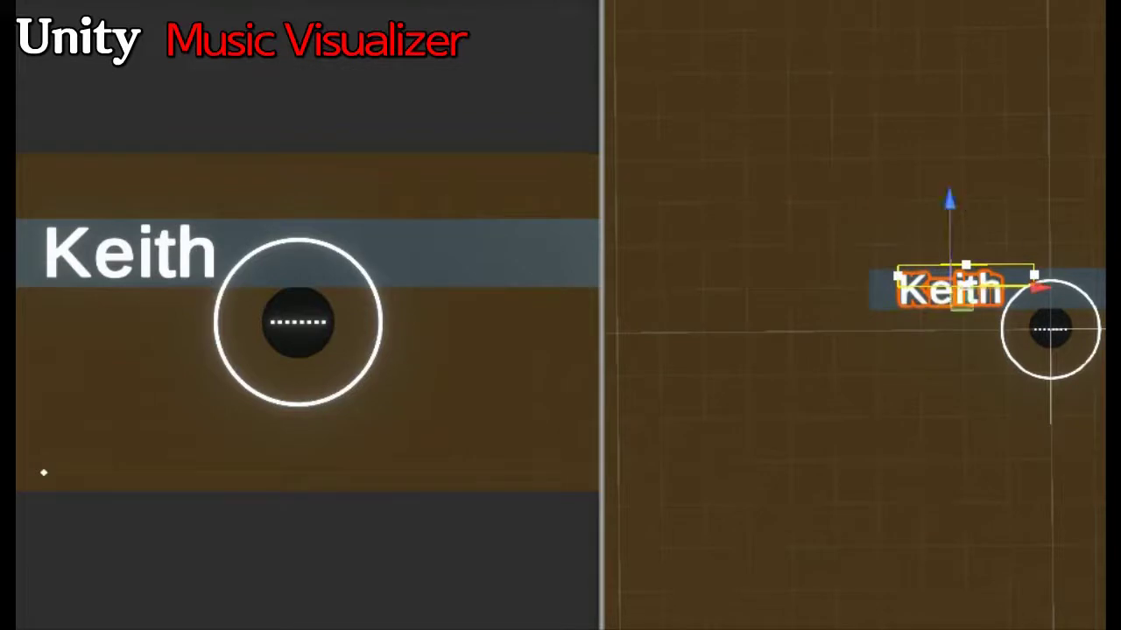
left_click_drag(1047, 285, 1119, 290)
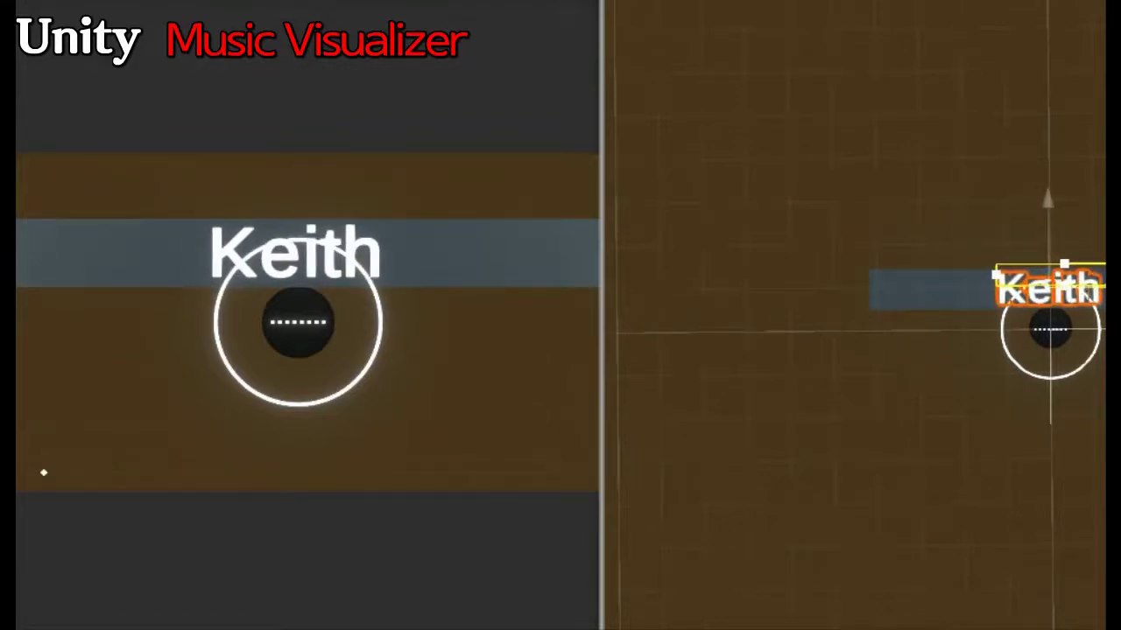
- Nudge the Keith label slightly left and frame it in the Scene view
left_click_drag(1120, 291, 1116, 291)
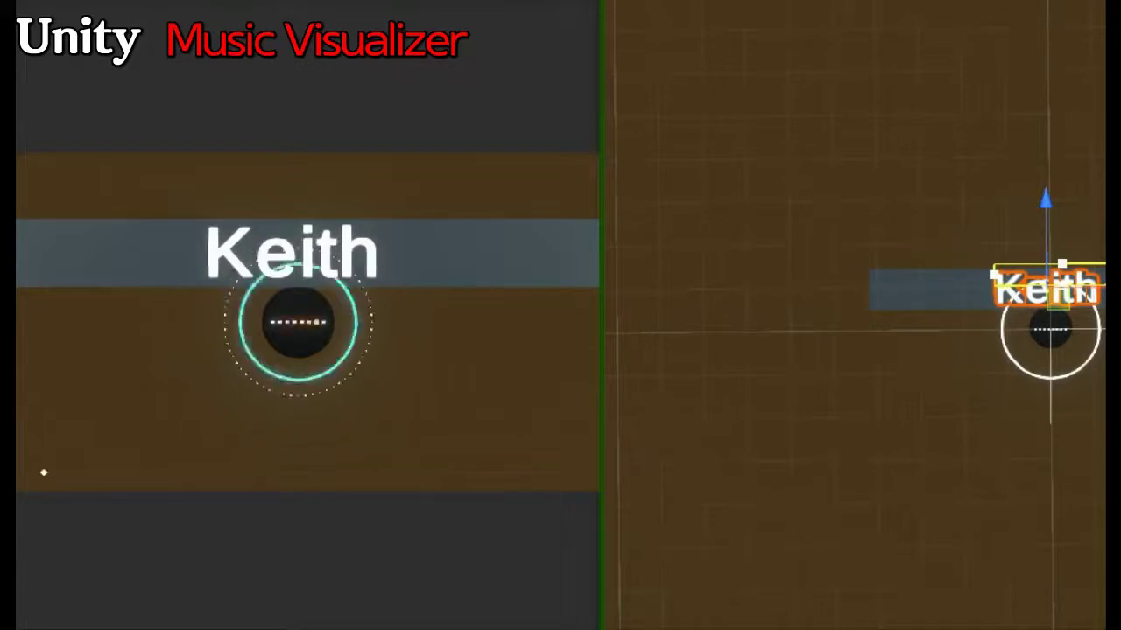
key("f")
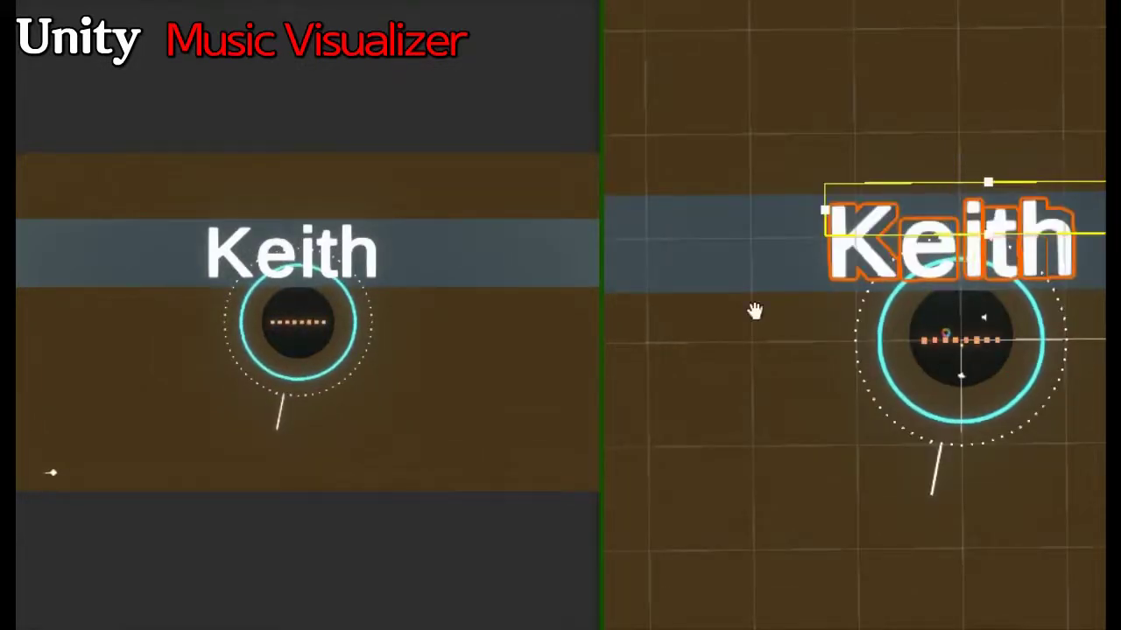
- Enlarge the Scene view and reposition it around the visualizer
scroll(971, 368, "up", 2)
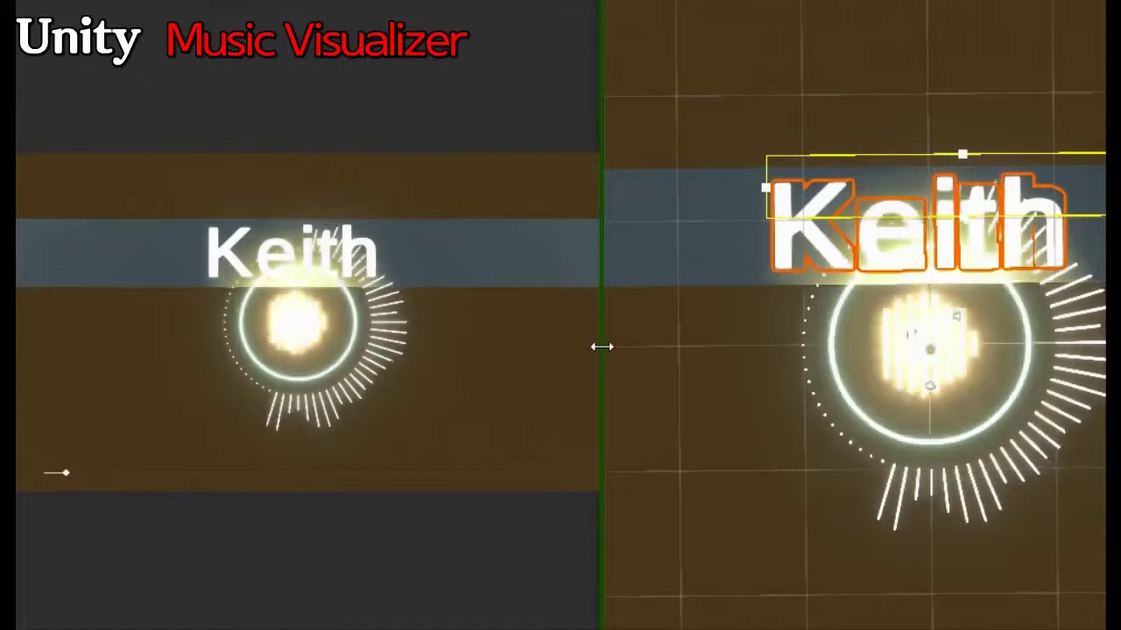
left_click_drag(601, 345, 495, 332)
scroll(778, 327, "up", 2)
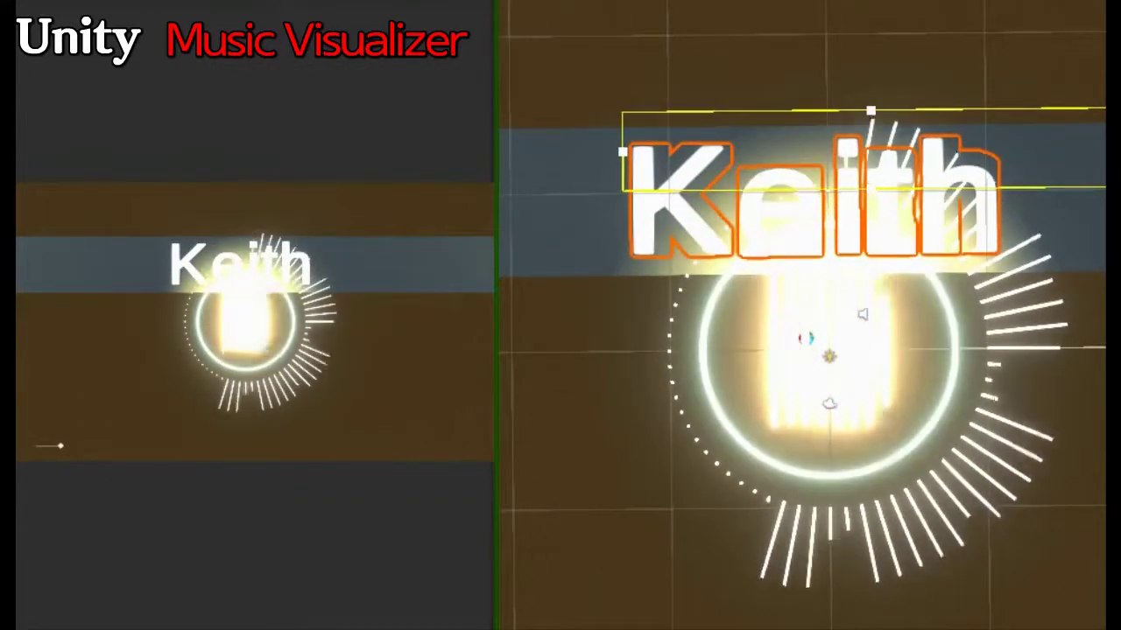
left_click(818, 275)
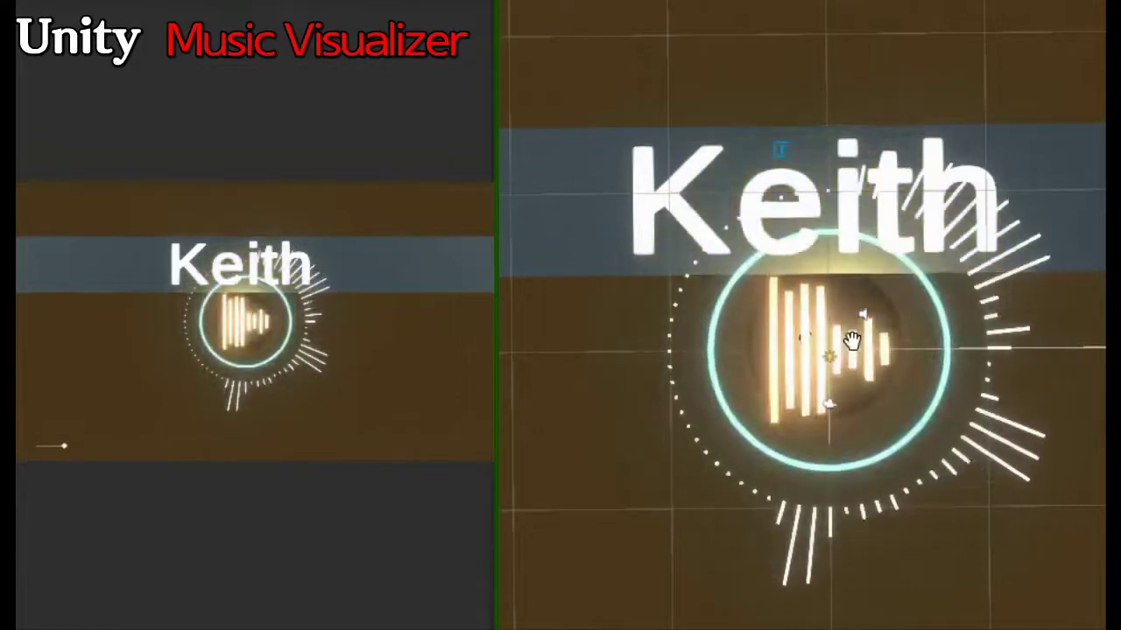
scroll(811, 366, "down", 1)
mouse_move(811, 366)
middle_mouse_down()
mouse_move(770, 358)
mouse_move(795, 357)
middle_mouse_up()
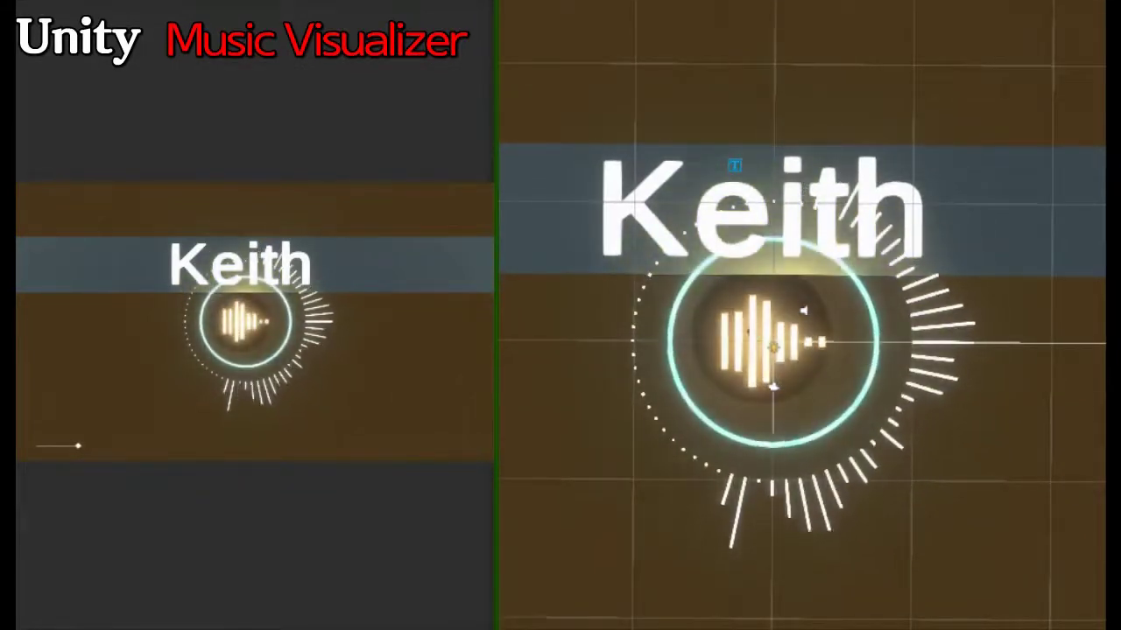
- Drag the Keith label along its axes until it sits at the top-left
left_click(762, 206)
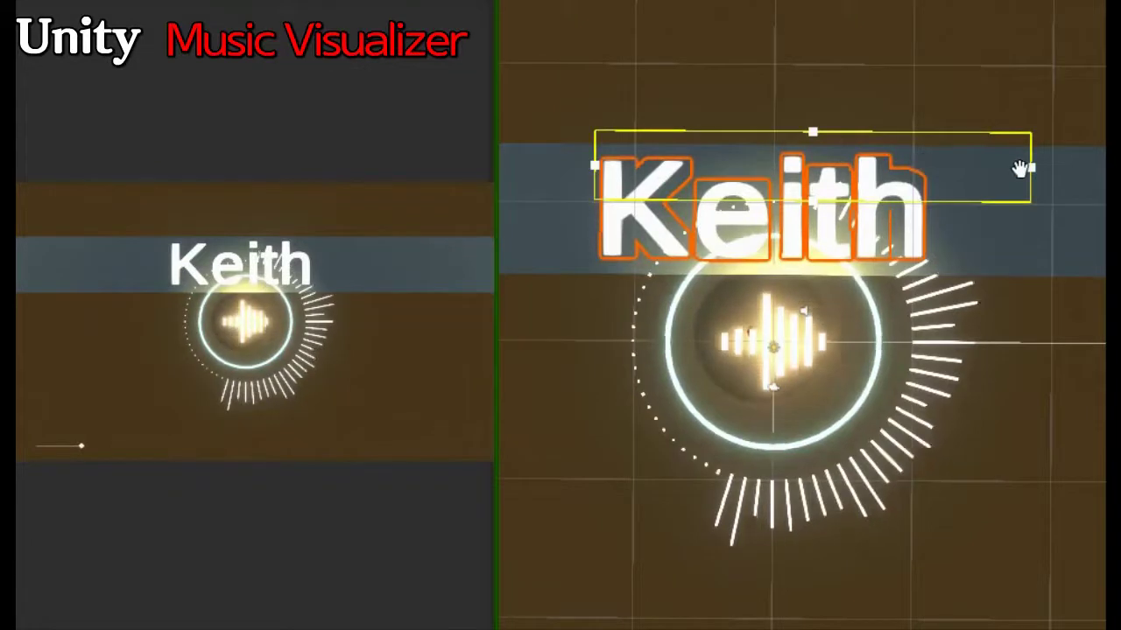
key("y")
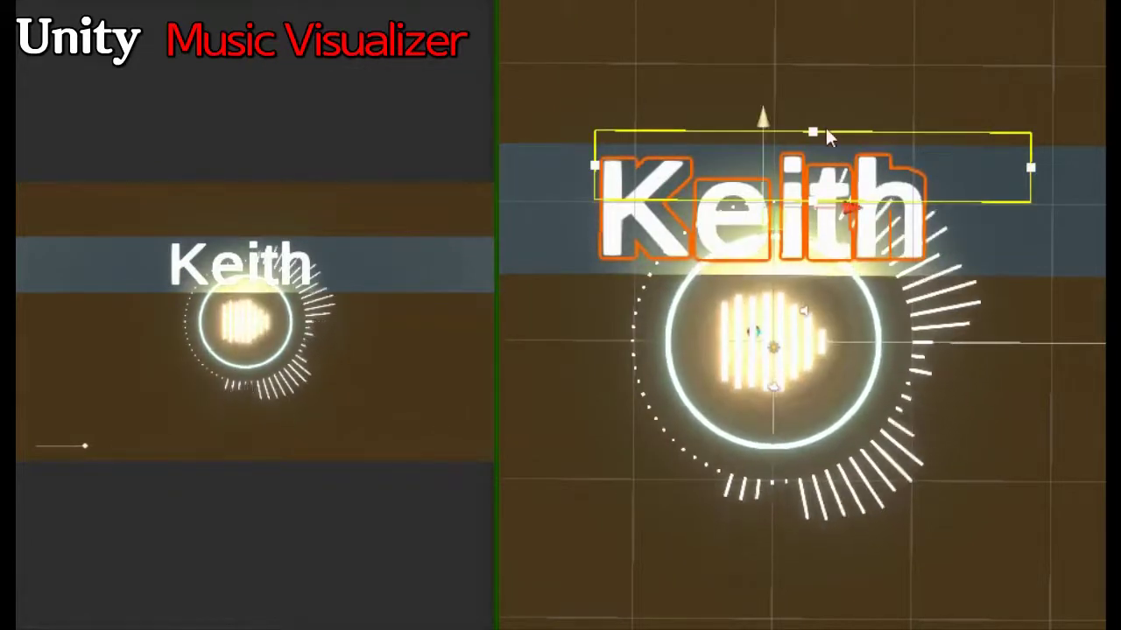
left_click_drag(862, 213, 541, 217)
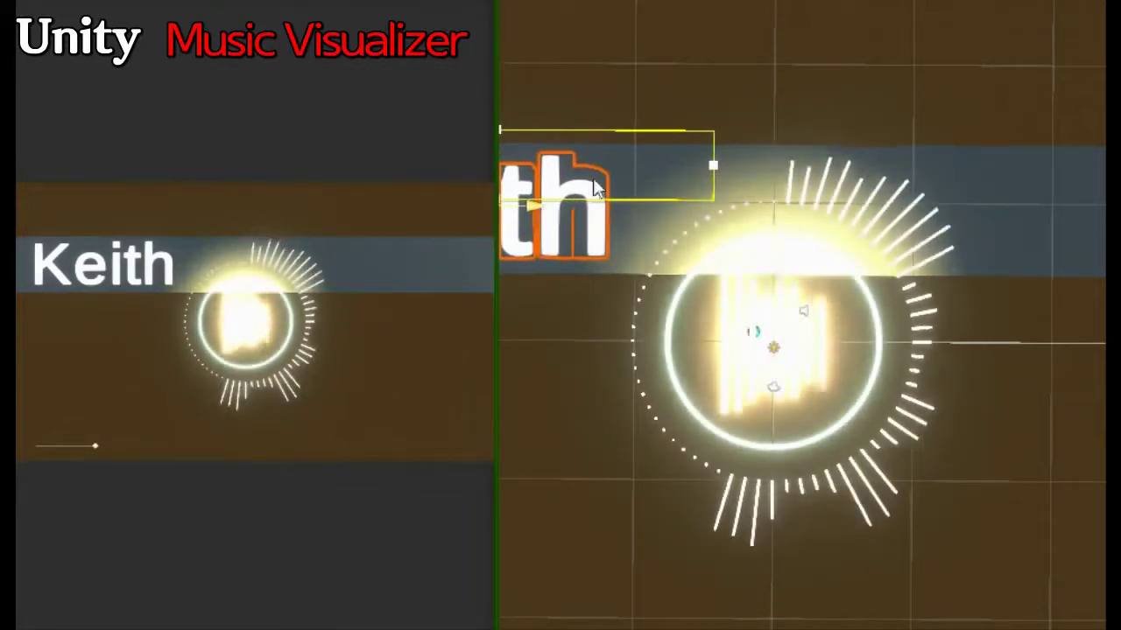
scroll(606, 134, "down", 2)
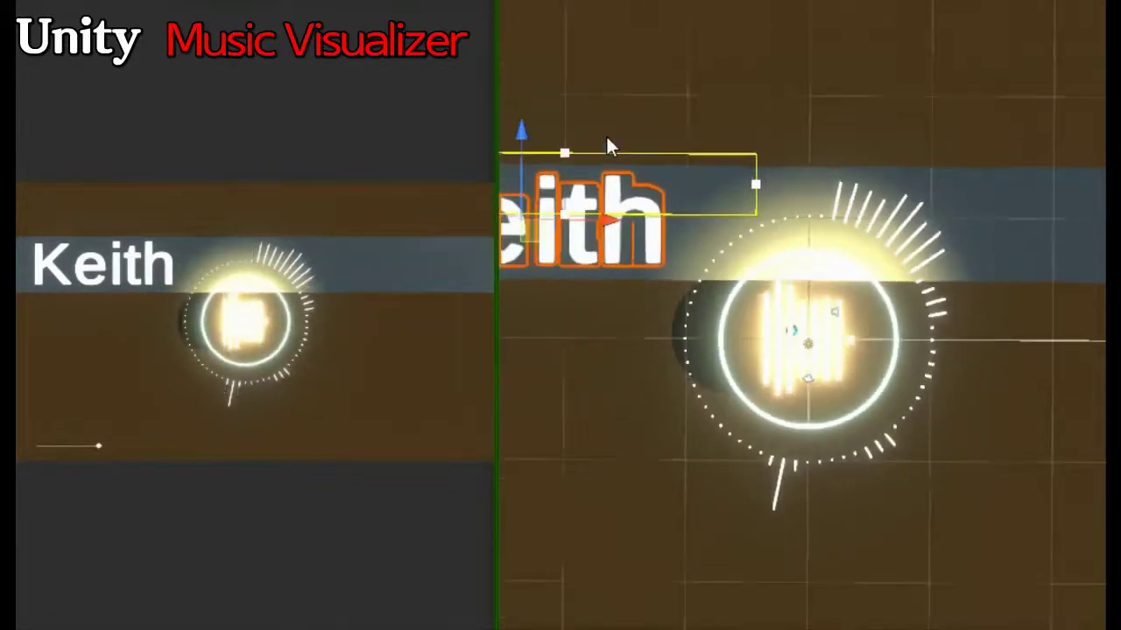
mouse_move(544, 149)
left_mouse_down()
mouse_move(544, 421)
mouse_move(555, 437)
left_mouse_up()
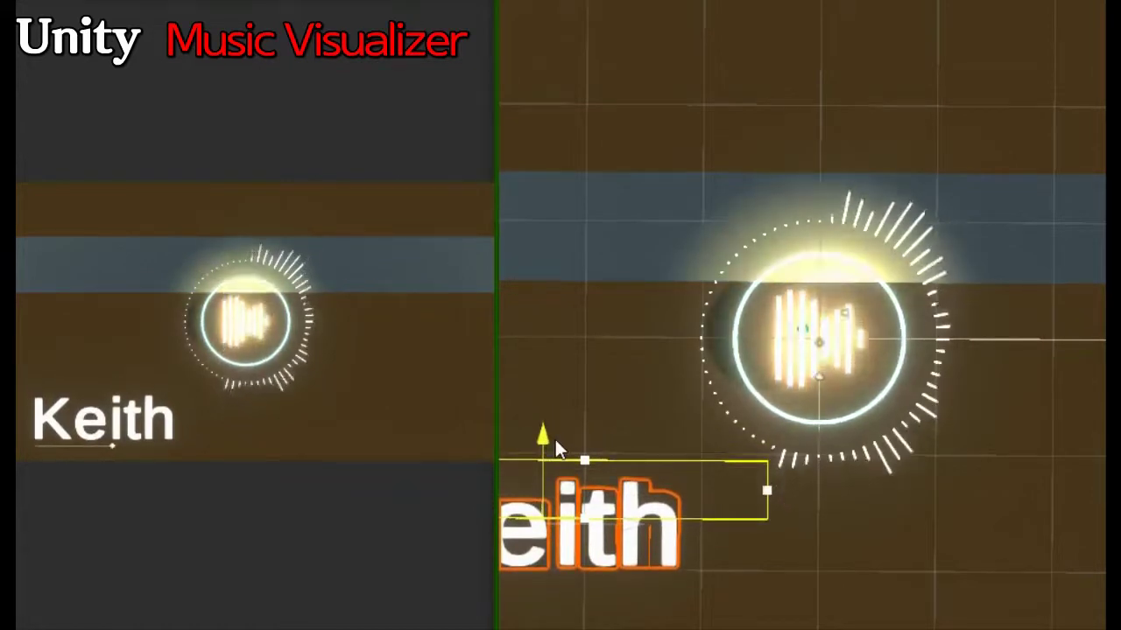
left_click_drag(683, 524, 1120, 519)
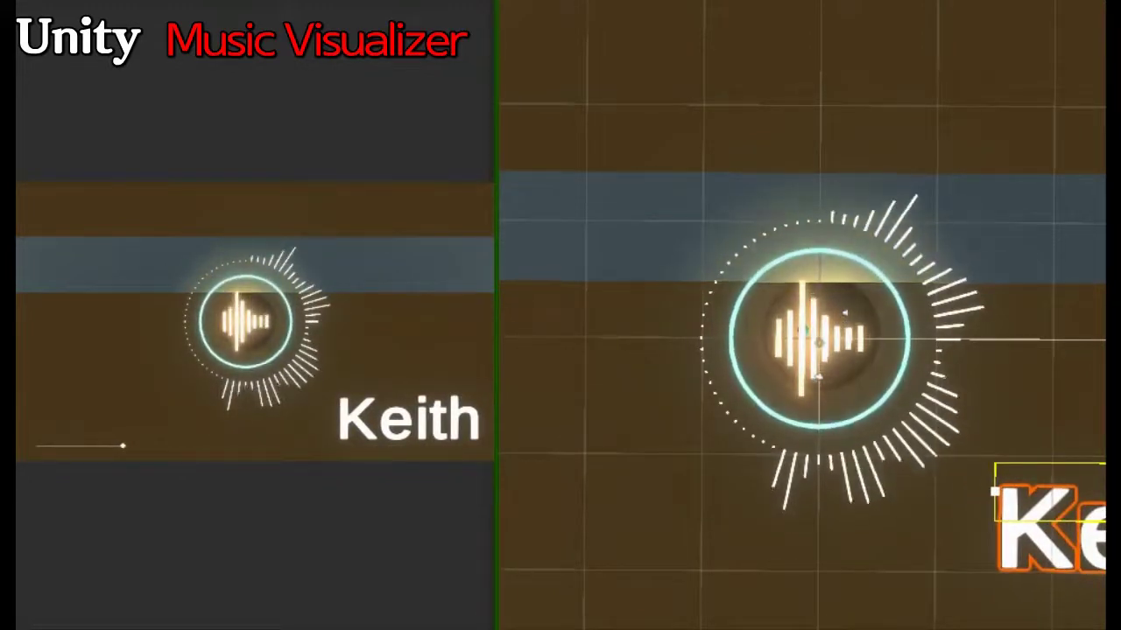
mouse_move(1120, 519)
left_mouse_down()
mouse_move(1120, 112)
mouse_move(1120, 221)
left_mouse_up()
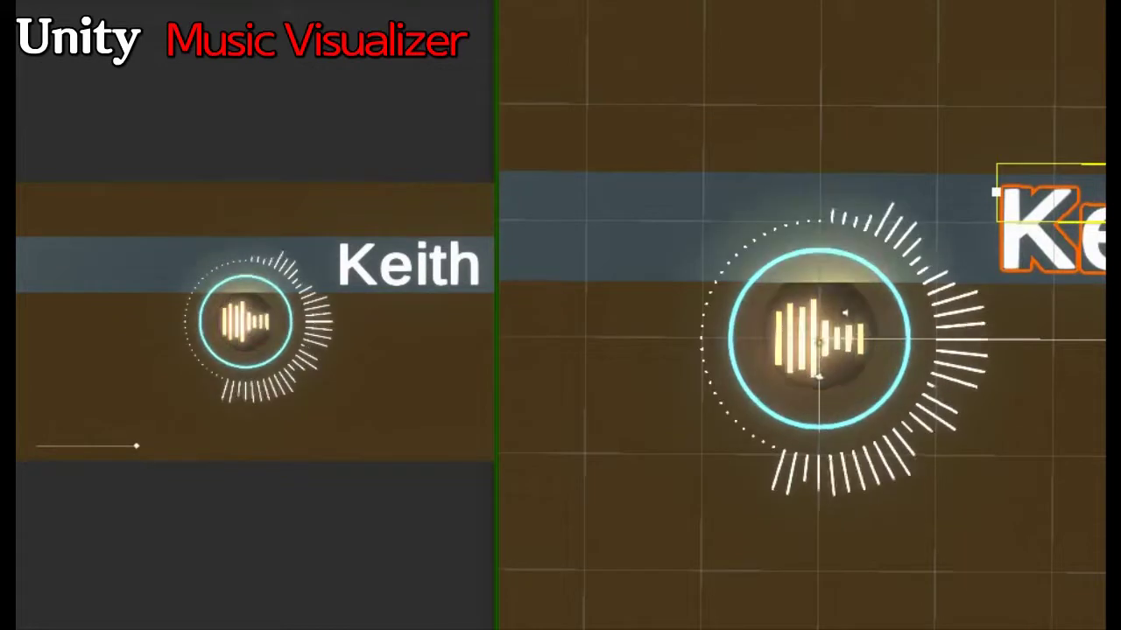
left_click_drag(1120, 231, 630, 240)
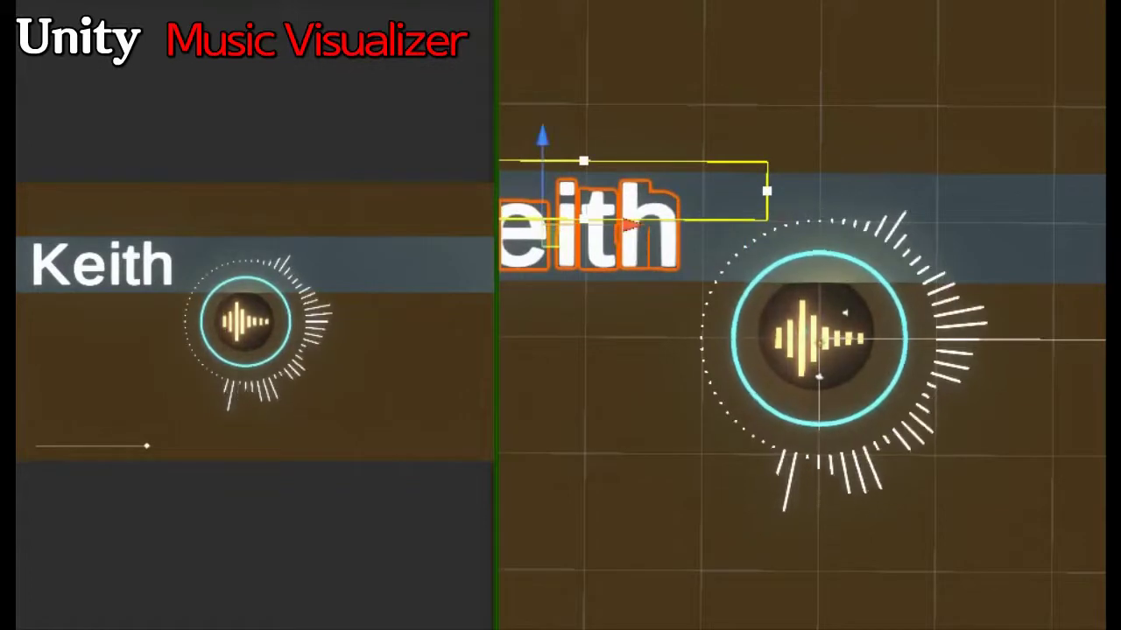
- Move the blue-grey bar down to the bottom and raise the Keith label a little
left_click(796, 275)
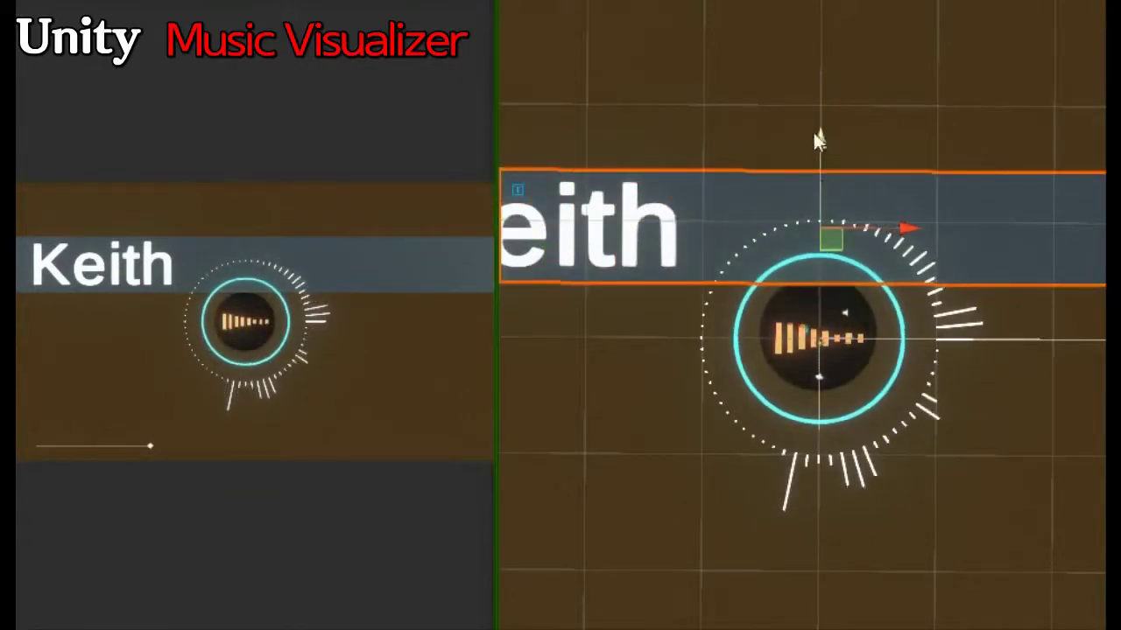
left_click_drag(817, 138, 850, 38)
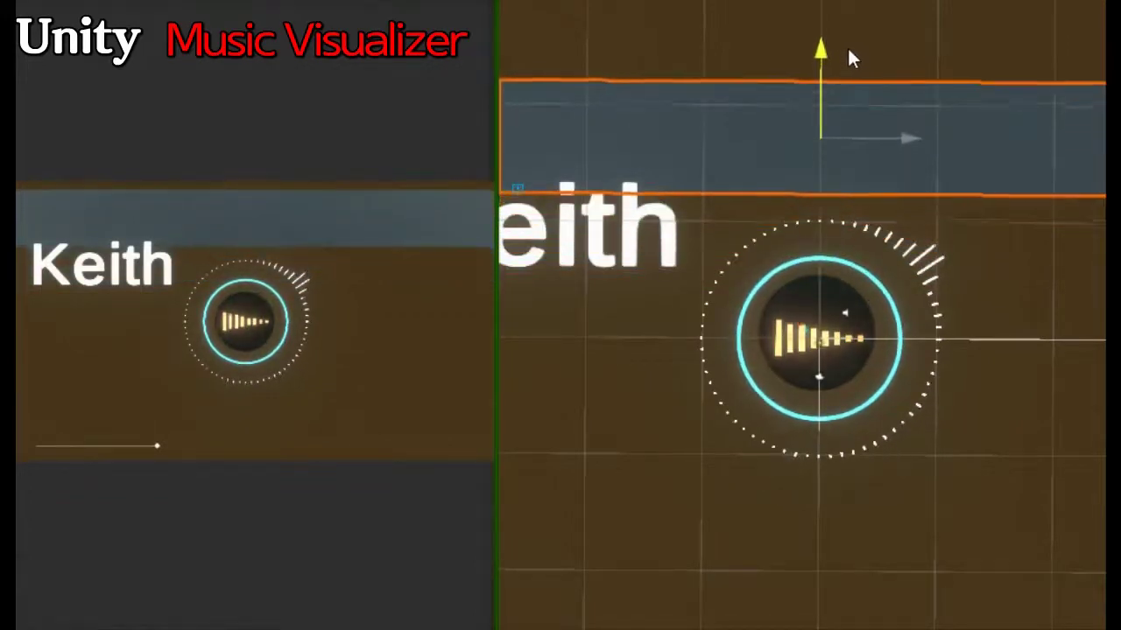
left_click_drag(849, 31, 815, 465)
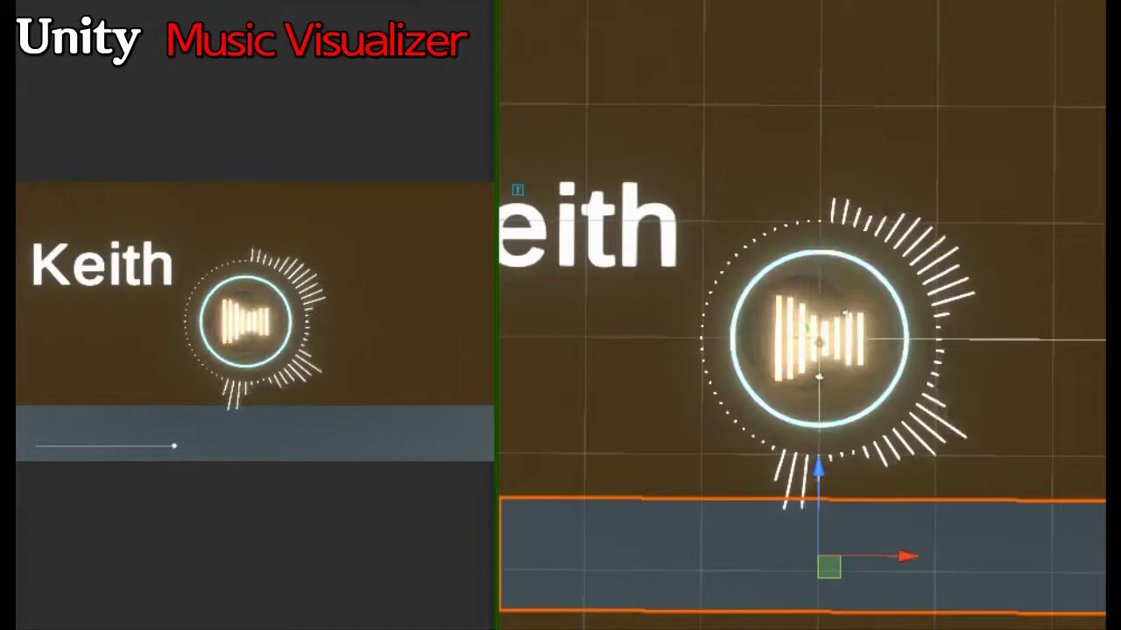
left_click(586, 226)
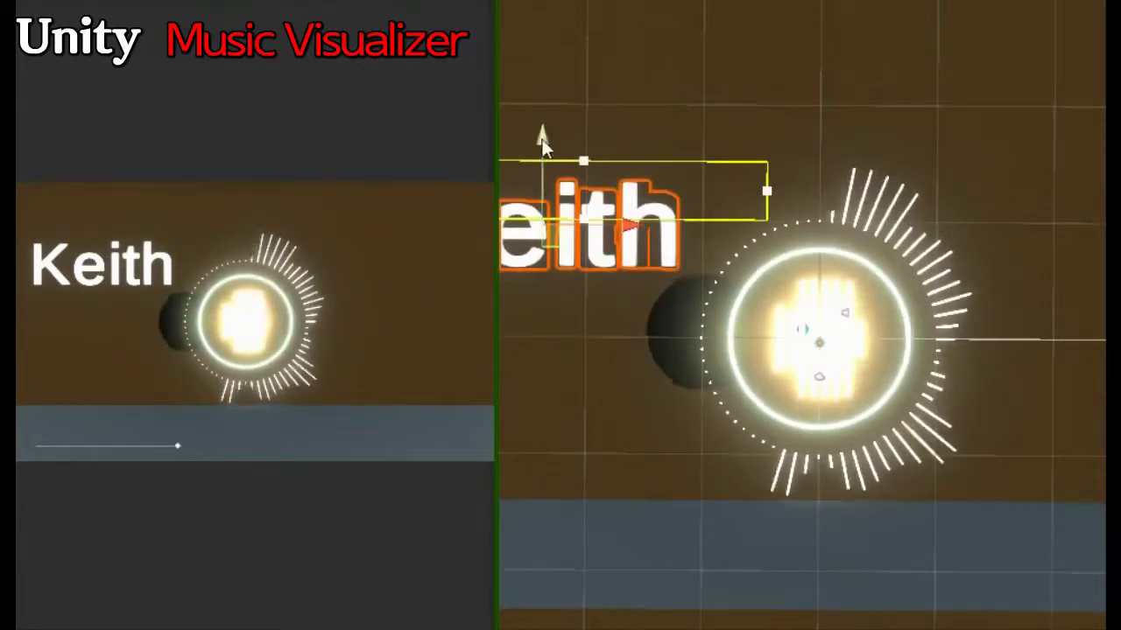
left_click_drag(543, 132, 565, 65)
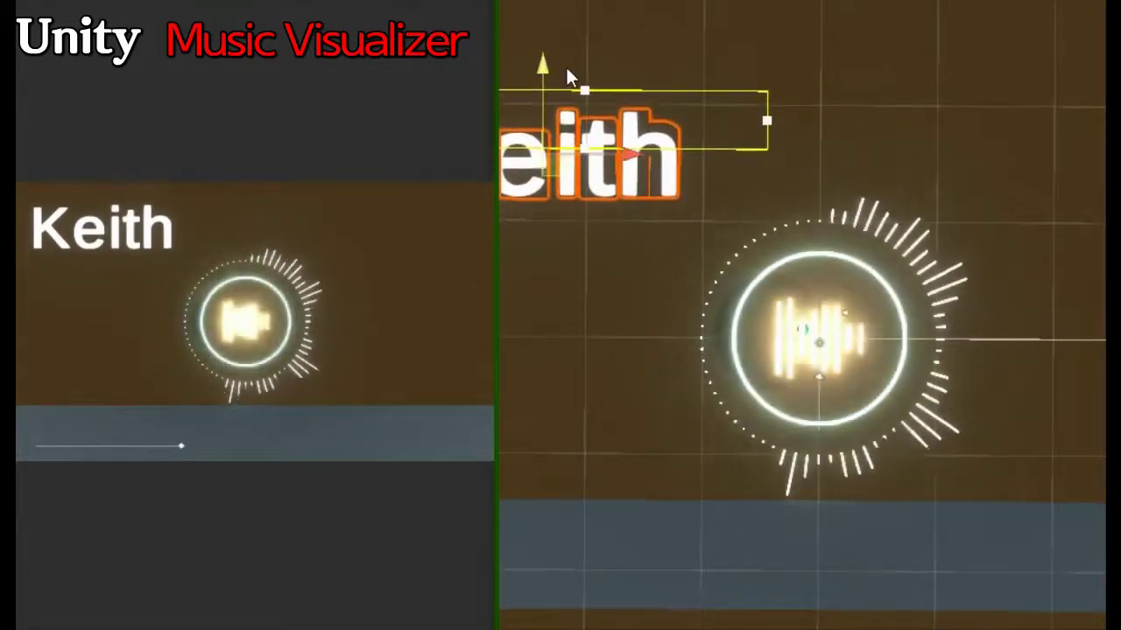
- Thin the bottom bar from its top edge with the Rect tool and enlarge the Game view
left_click(613, 552)
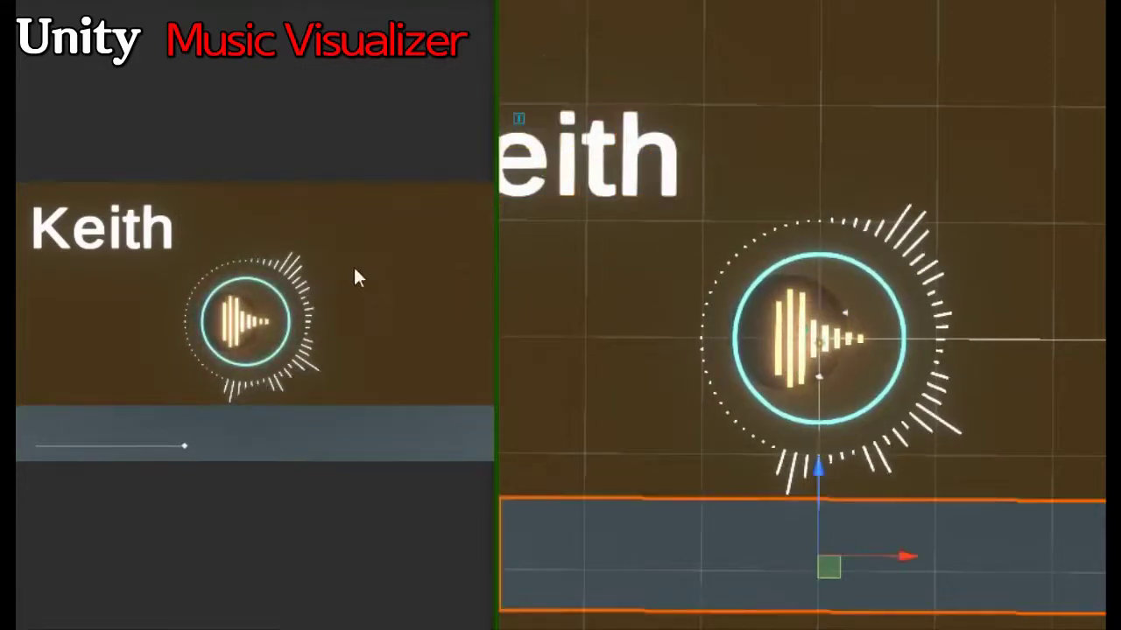
key("t")
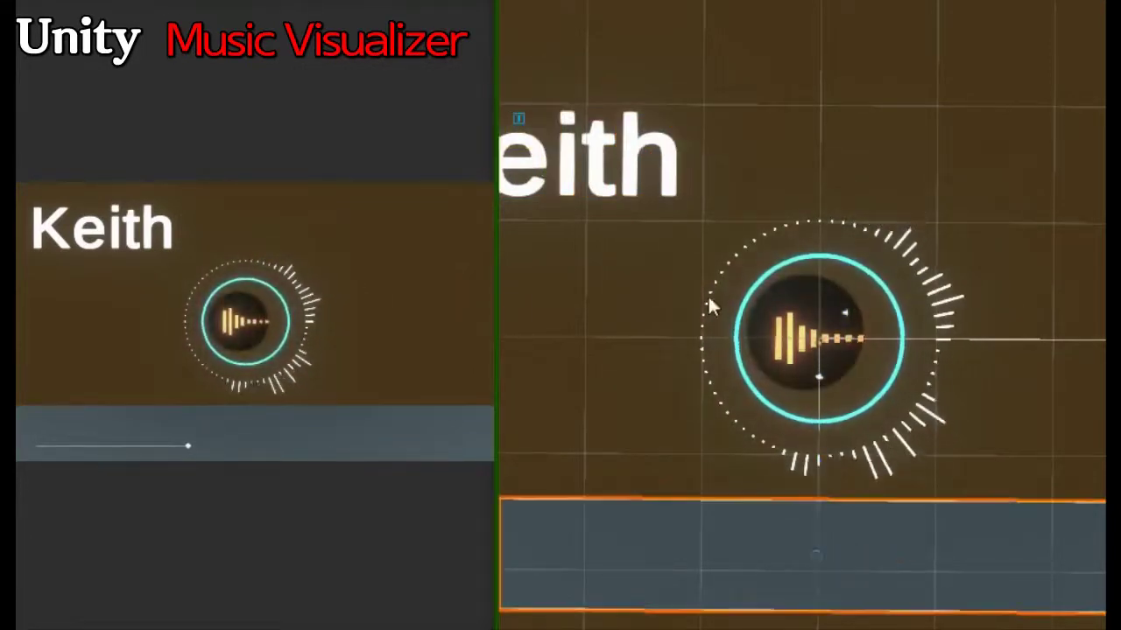
left_click_drag(908, 510, 905, 552)
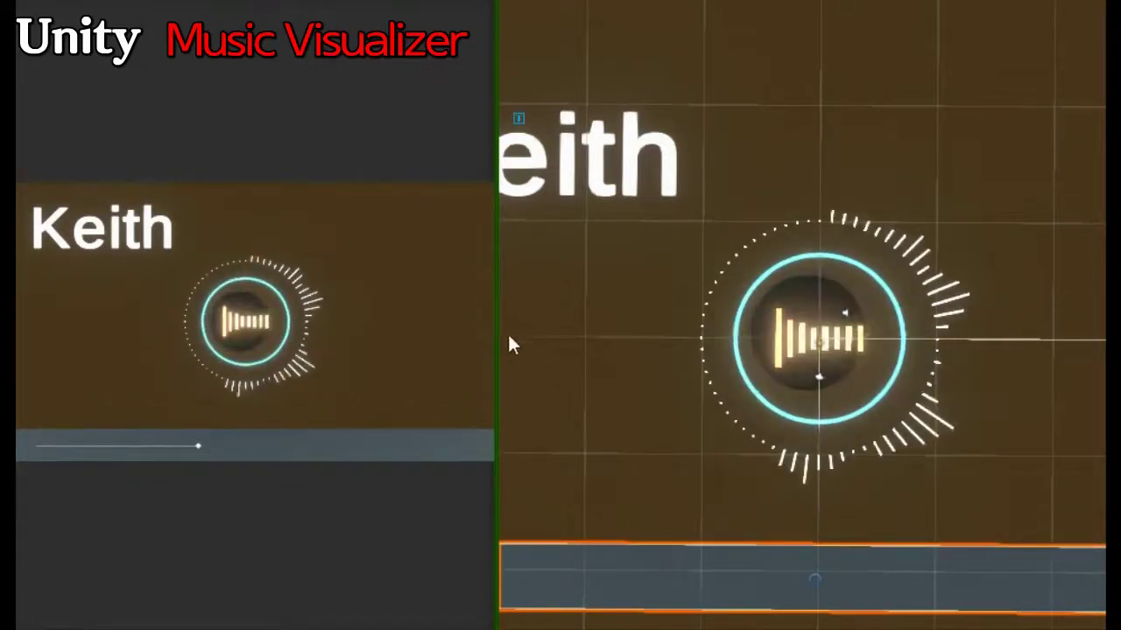
left_click_drag(490, 341, 1105, 390)
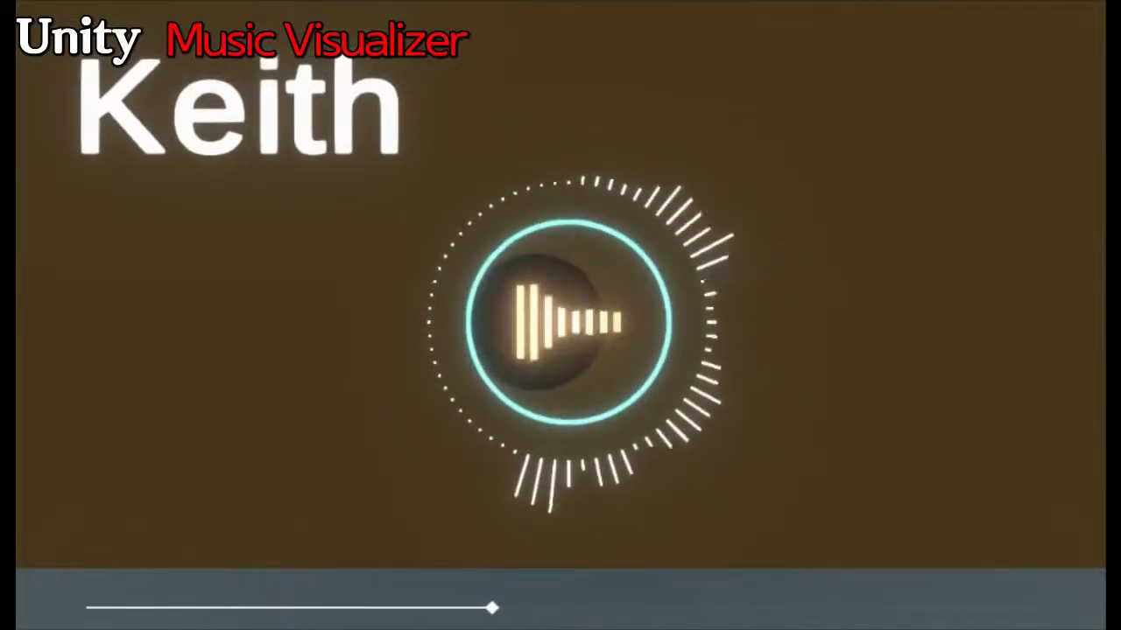
- Narrow the Game view, zoom out the Scene view, and deselect the bottom bar
mouse_move(1105, 408)
left_mouse_down()
mouse_move(296, 376)
mouse_move(115, 380)
left_mouse_up()
scroll(689, 338, "down", 2)
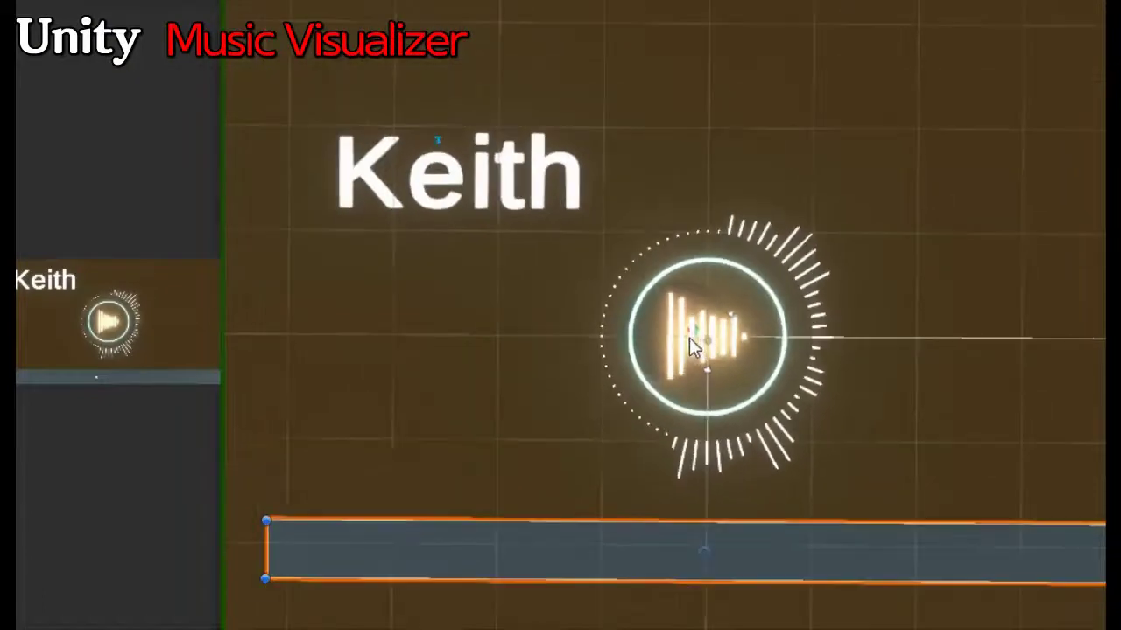
scroll(689, 335, "down", 1)
scroll(955, 330, "down", 1)
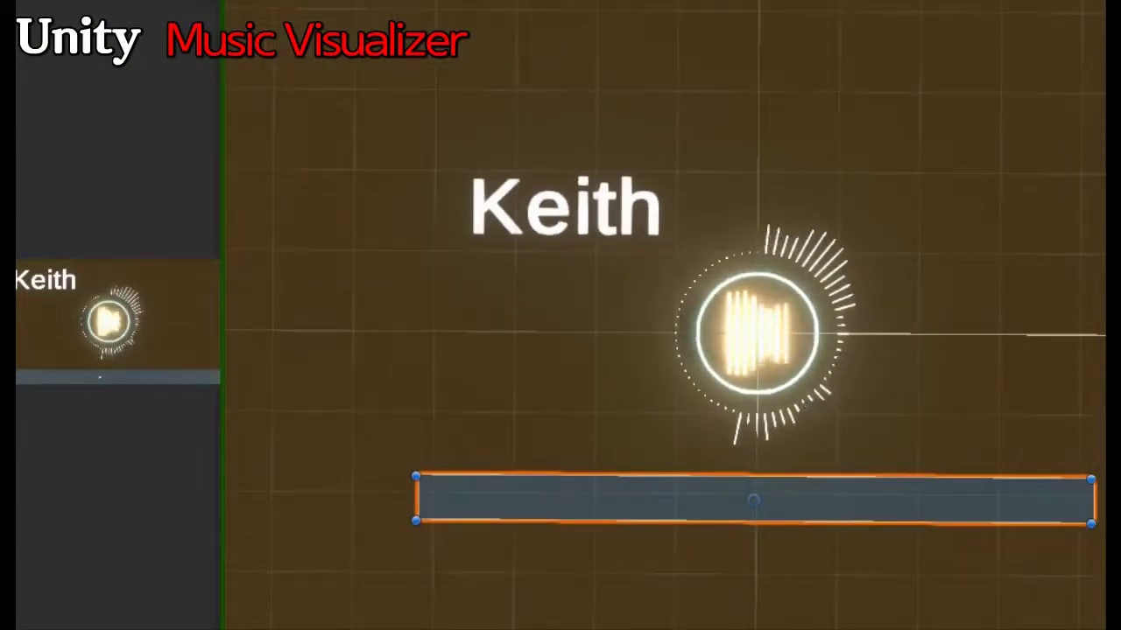
left_click(613, 411)
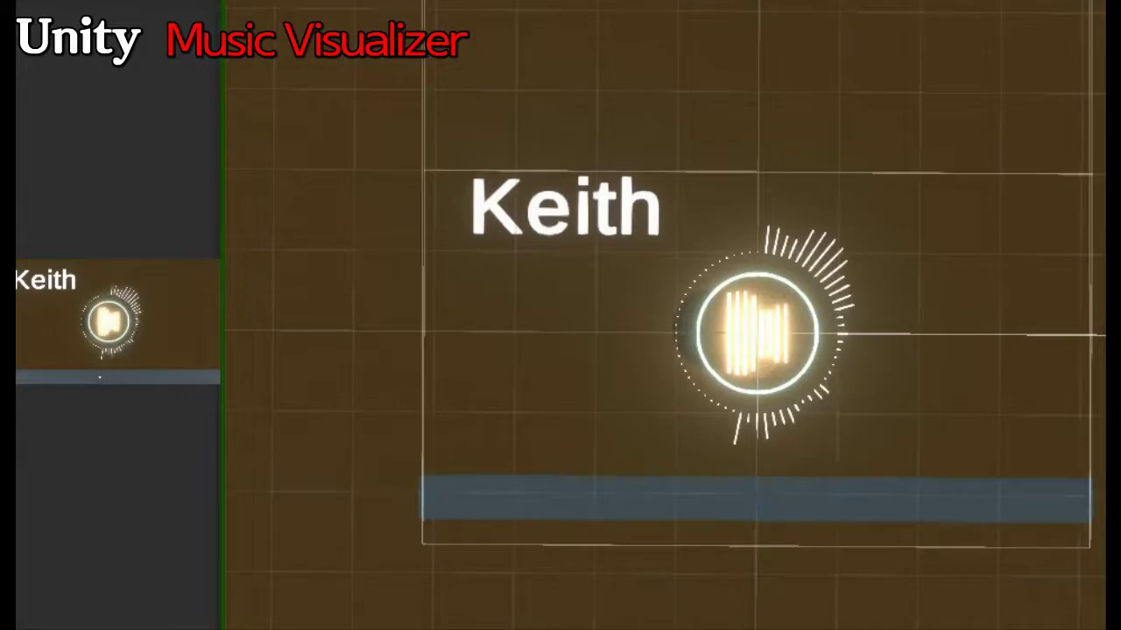
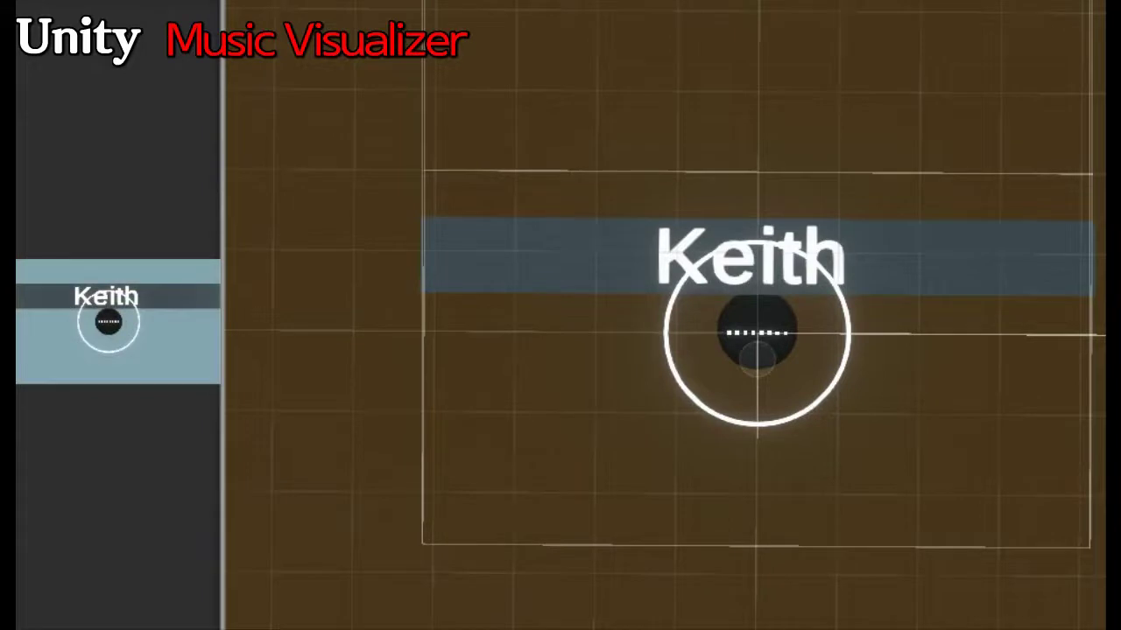
- Place the Game and Scene views side by side at similar widths, zooming the Scene view out
left_click_drag(215, 173, 944, 200)
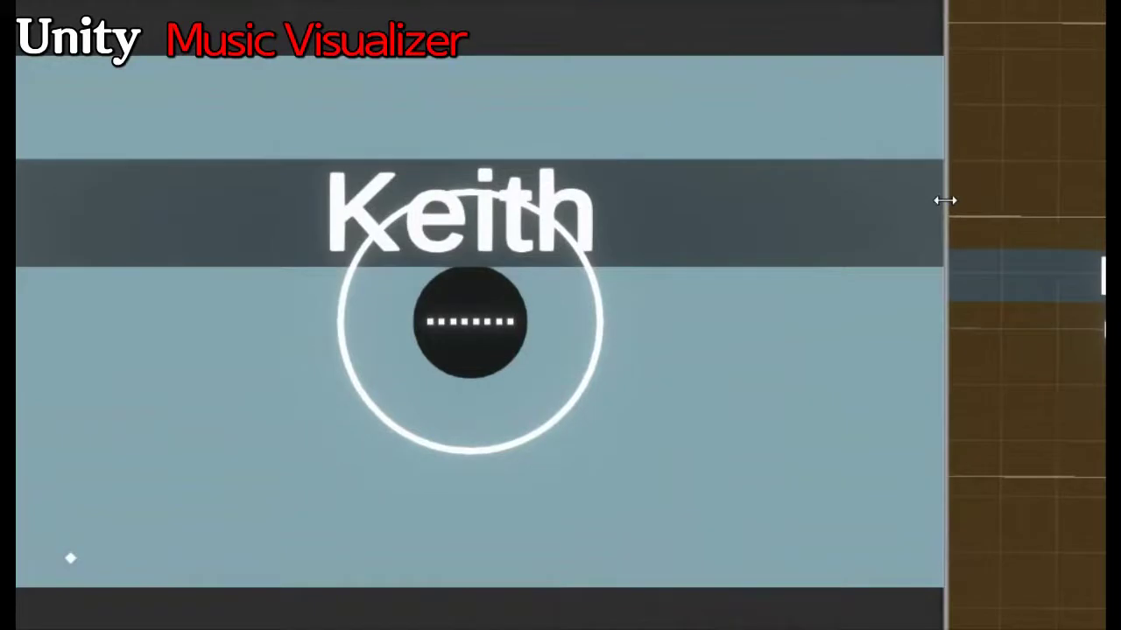
left_click_drag(944, 200, 943, 200)
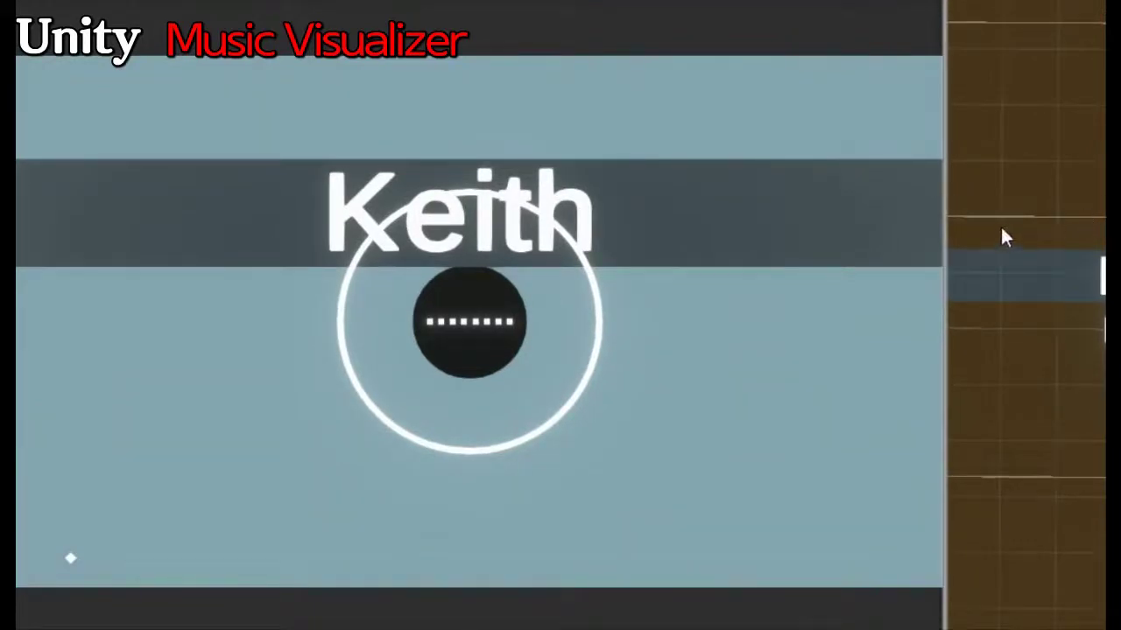
scroll(998, 210, "down", 2)
scroll(980, 192, "down", 1)
left_click_drag(925, 200, 688, 202)
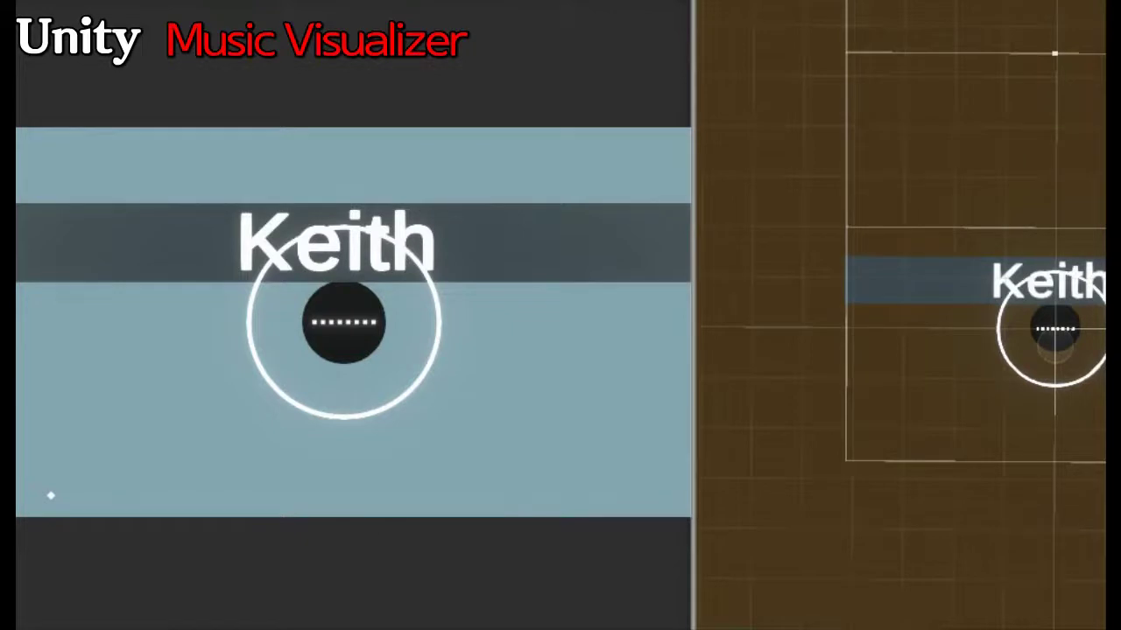
- Select the Keith title text and replace it with 'Morning Mandolin' in the Inspector
left_click(1047, 282)
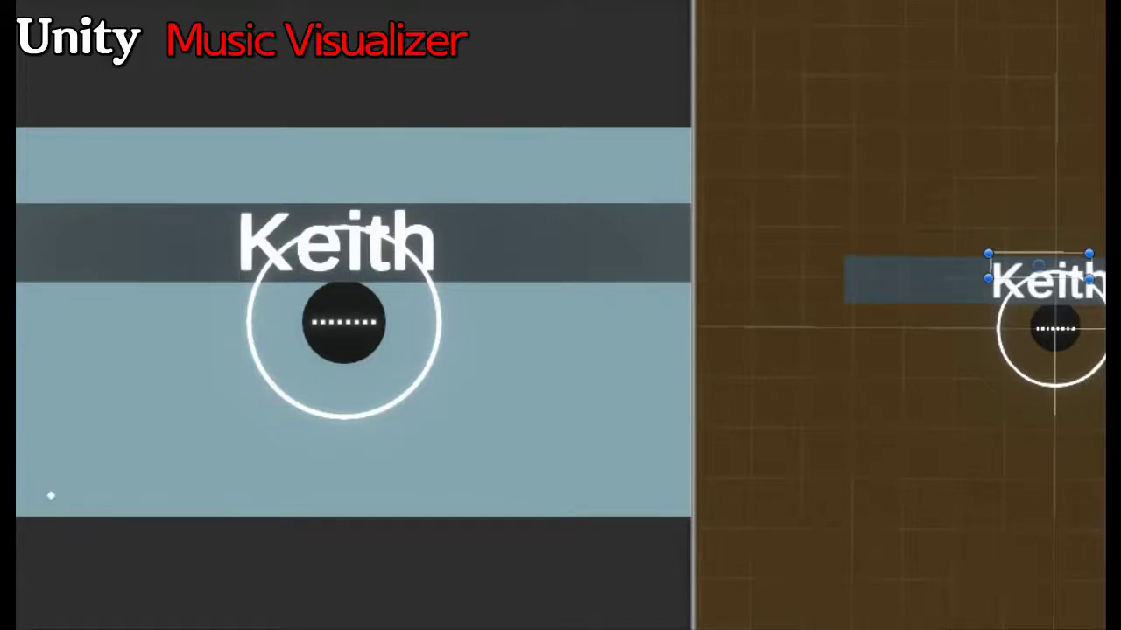
left_click(1047, 281)
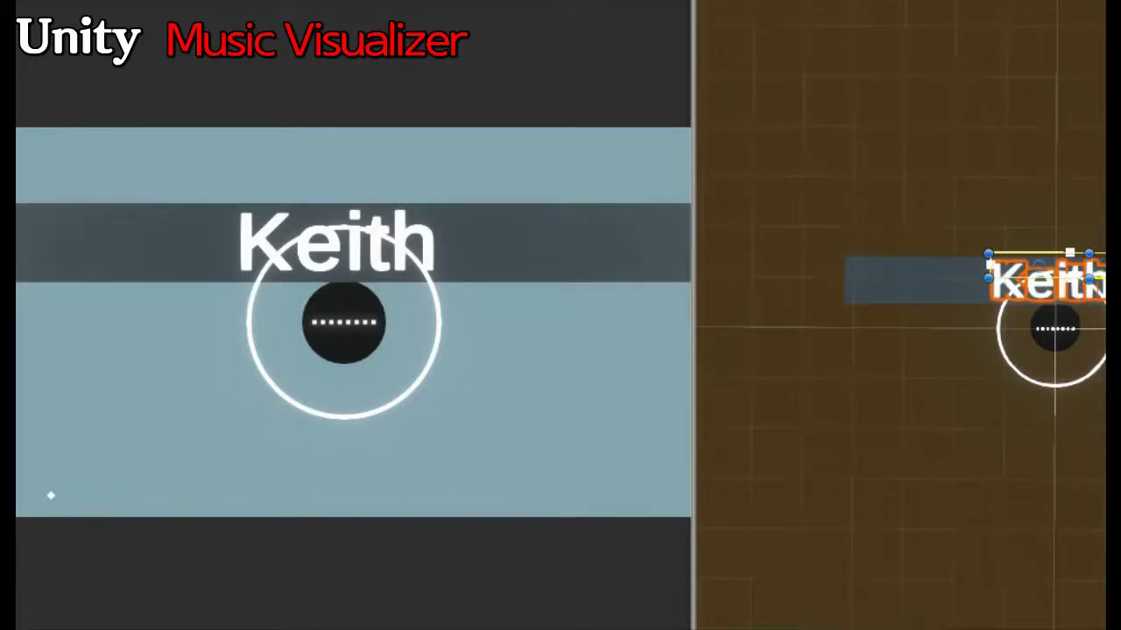
type("Mor")
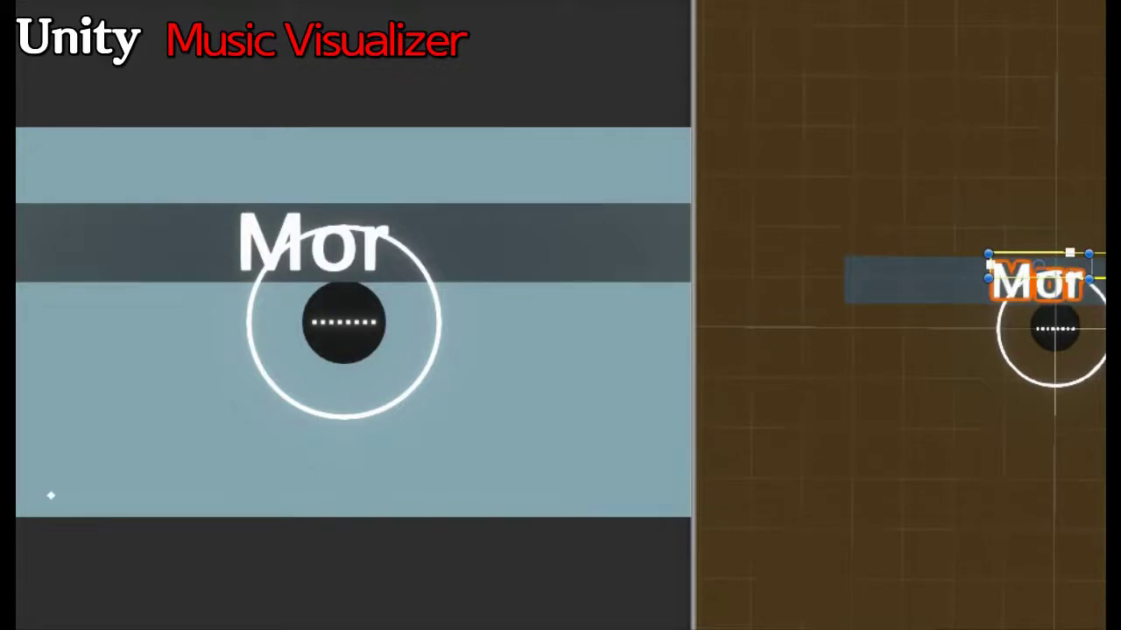
type("ning")
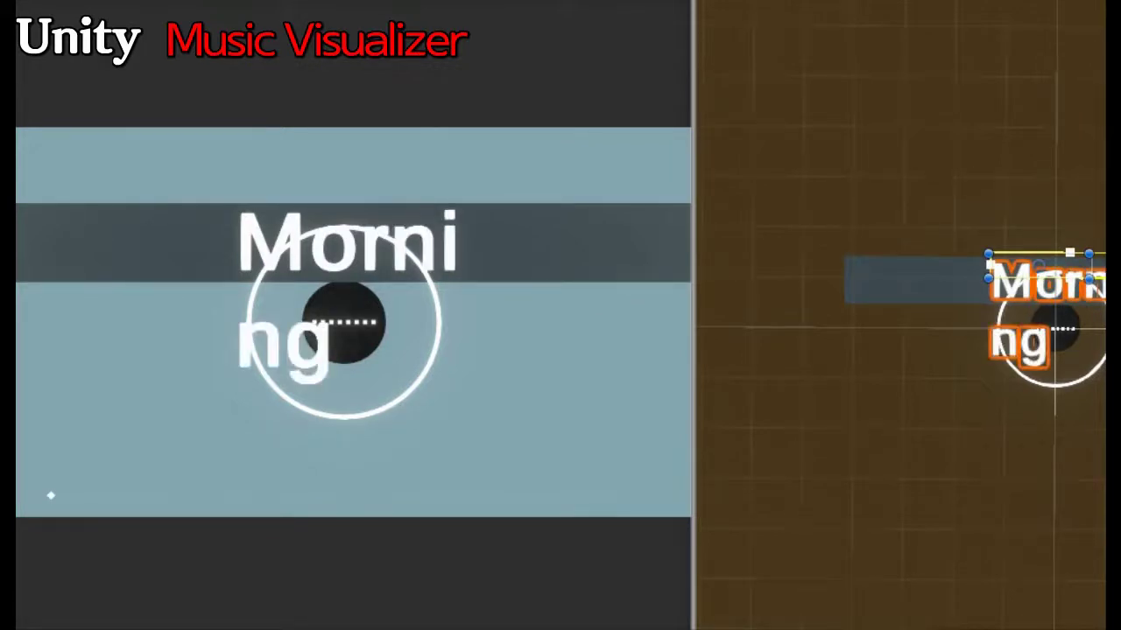
type(" Man")
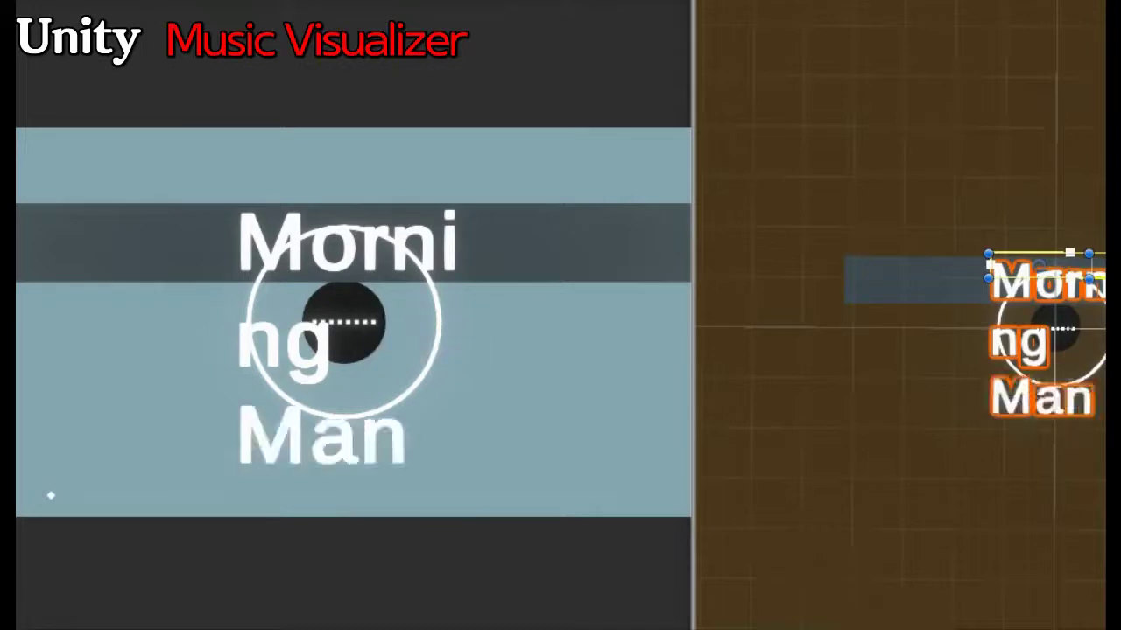
type("dolin")
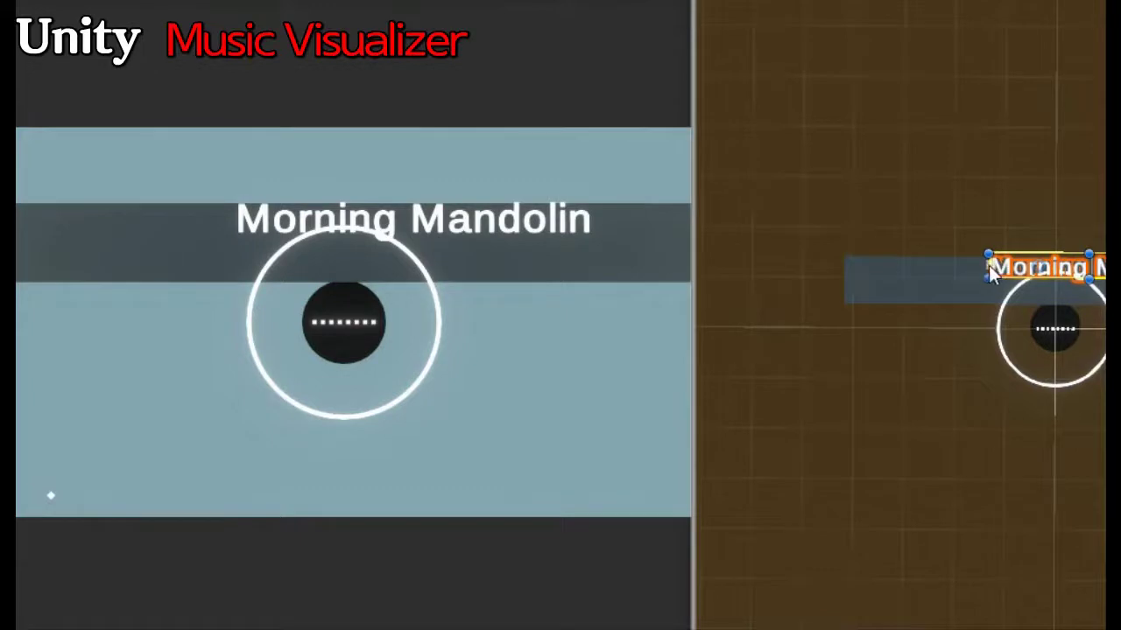
- Move the title's text box left along the banner and make it taller
left_click_drag(990, 273, 928, 275)
left_click_drag(904, 266, 847, 266)
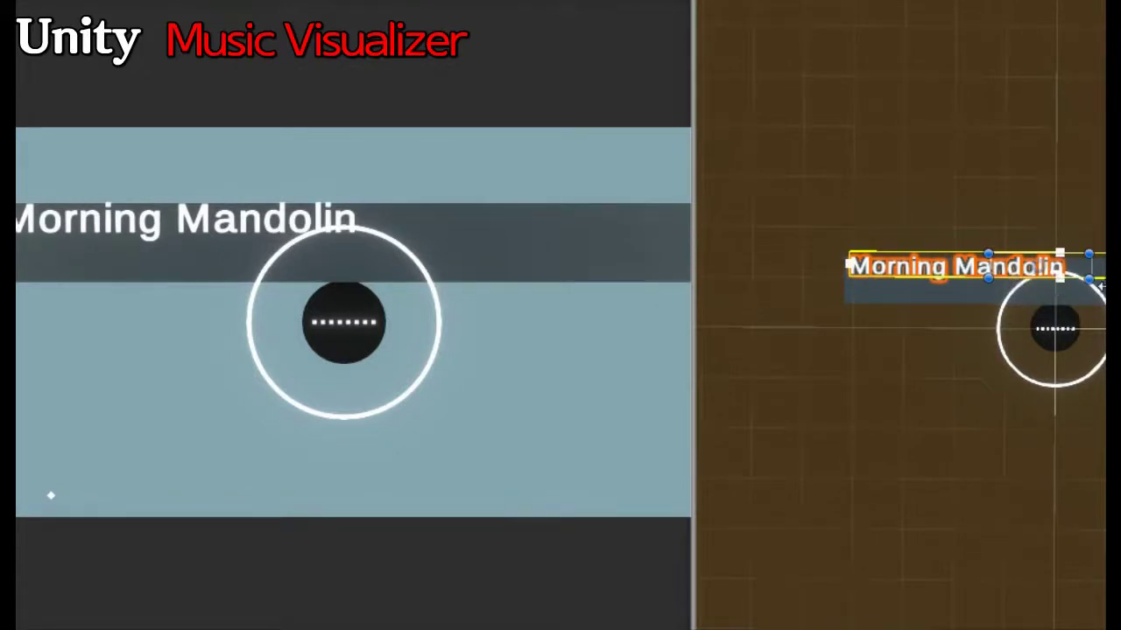
left_click_drag(1074, 278, 1076, 304)
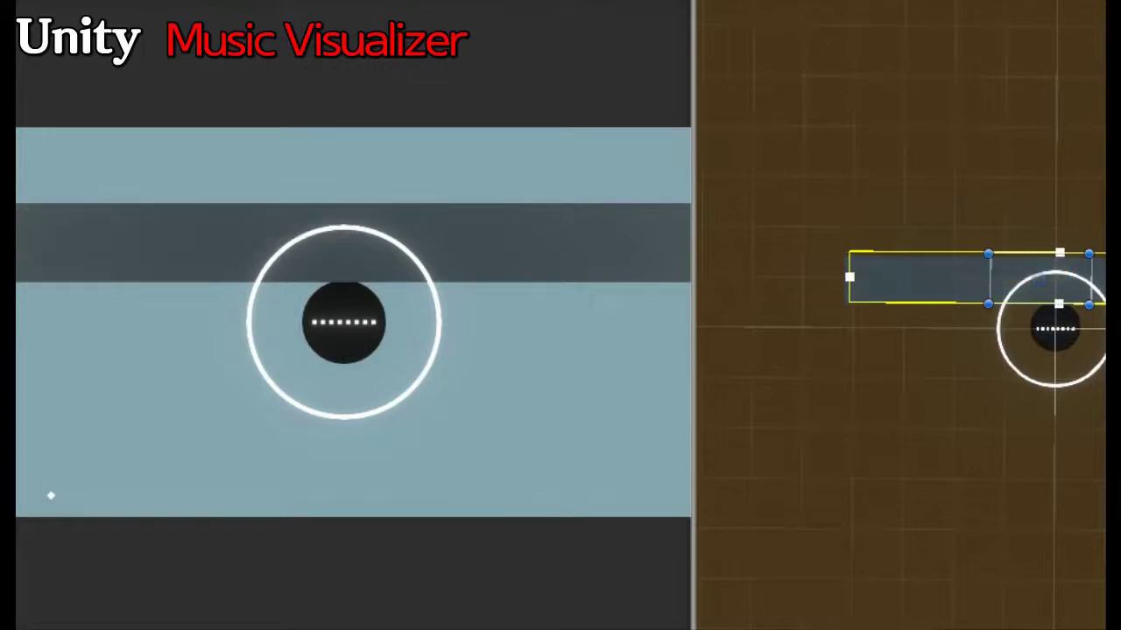
- Set the title font size to 40, then 45, and adjust the text box height to fit
type("40")
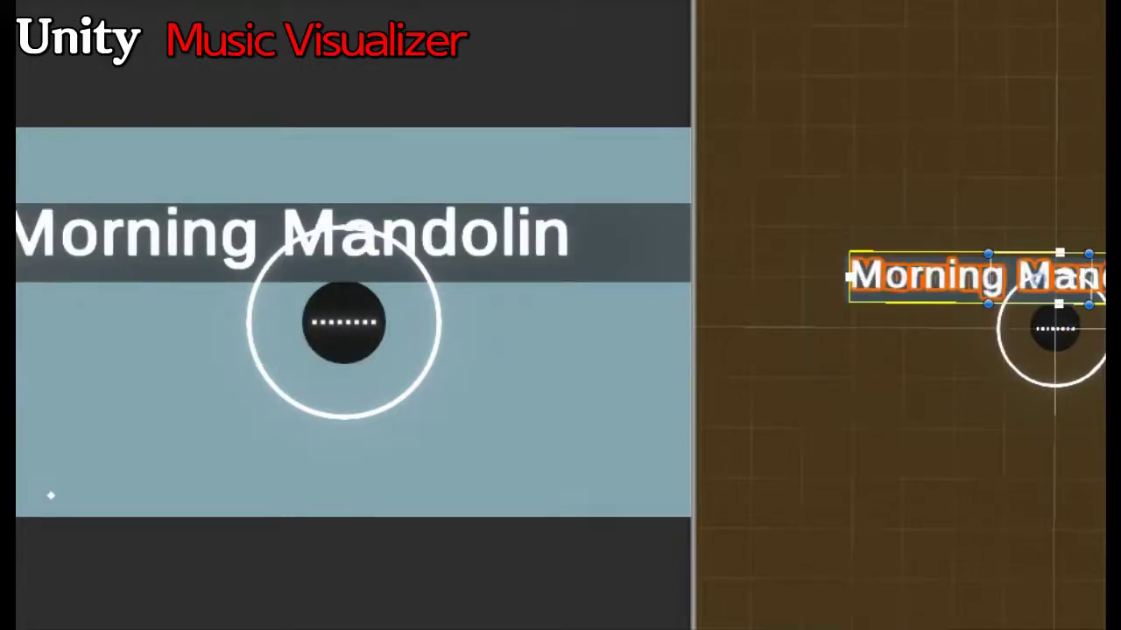
type("45")
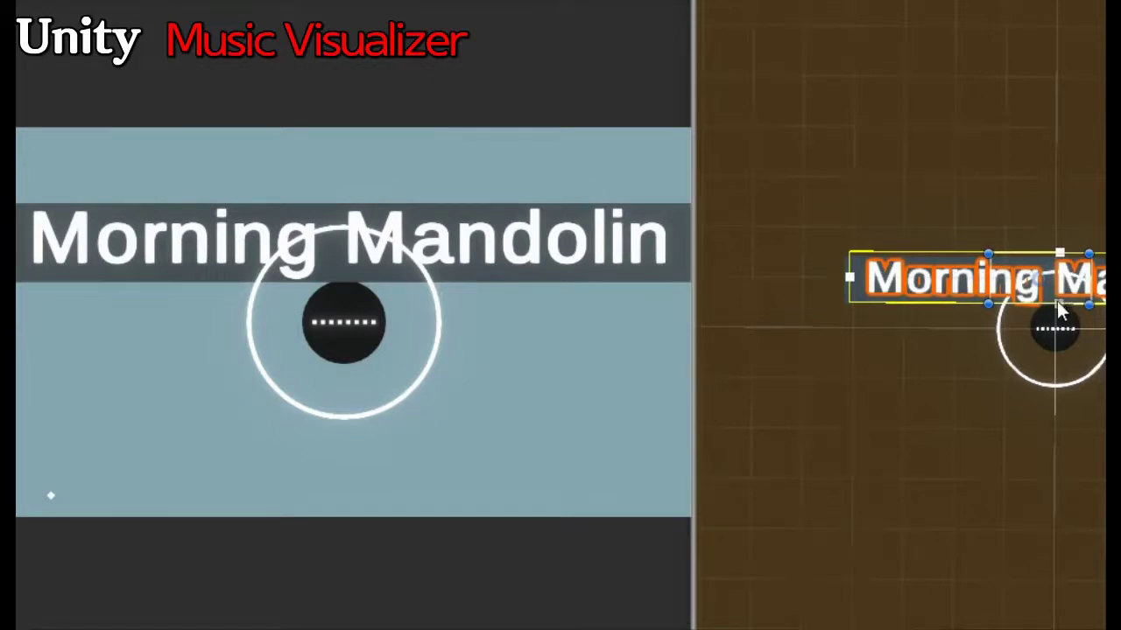
mouse_move(1059, 304)
left_mouse_down()
mouse_move(1068, 329)
mouse_move(1078, 277)
left_mouse_up()
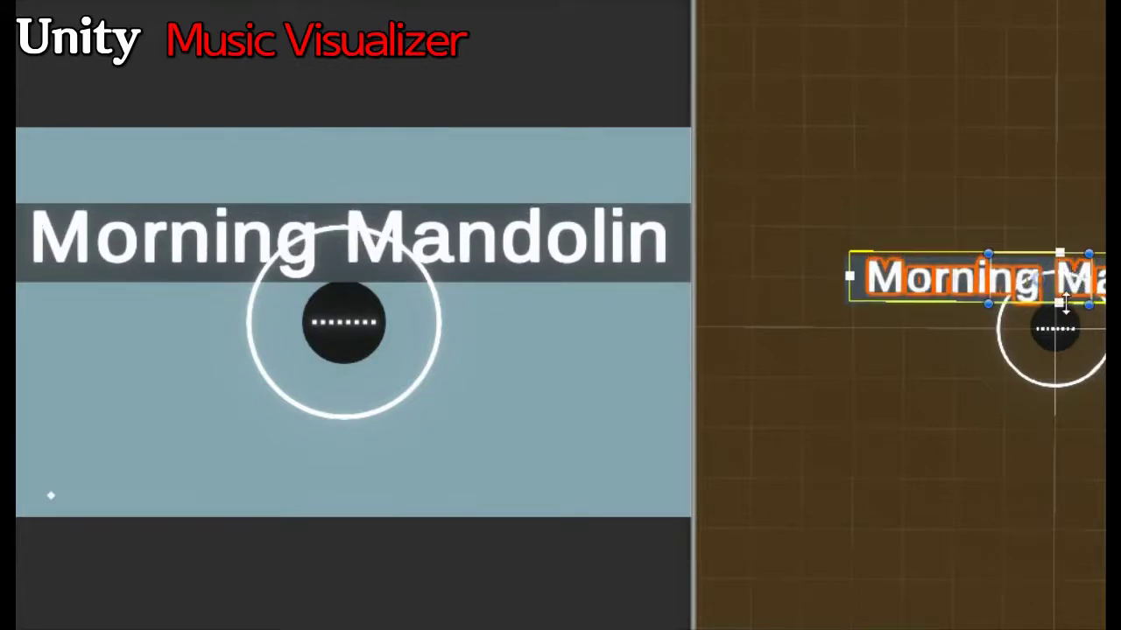
left_click_drag(1065, 302, 1065, 312)
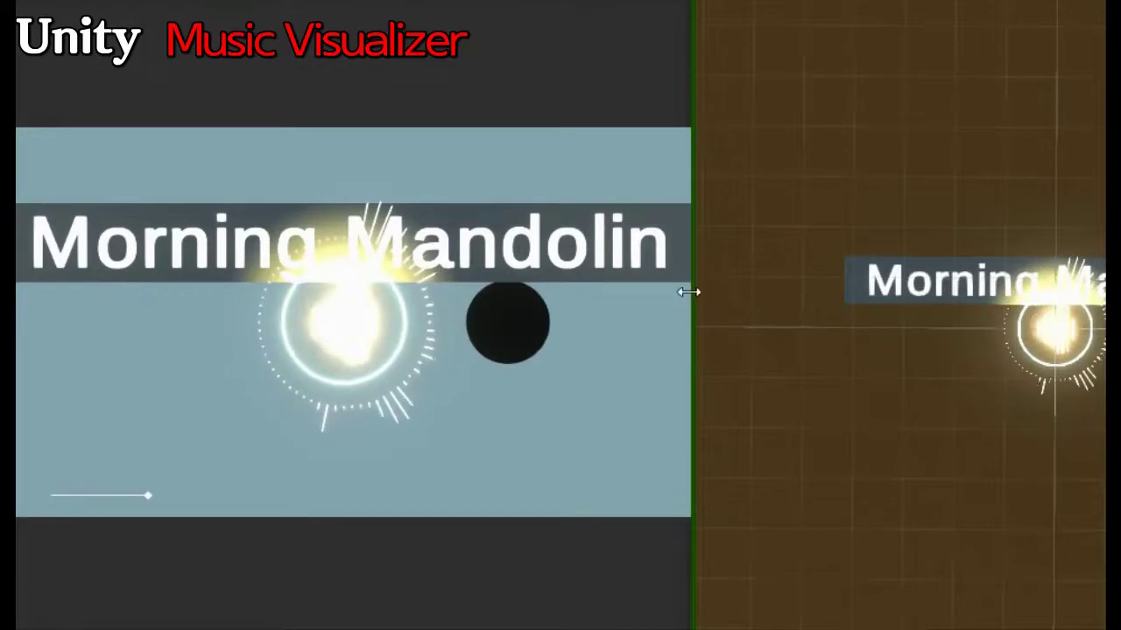
- Give the Scene view more room and orbit down to reveal the dark sphere beside the ring
left_click_drag(691, 299, 429, 298)
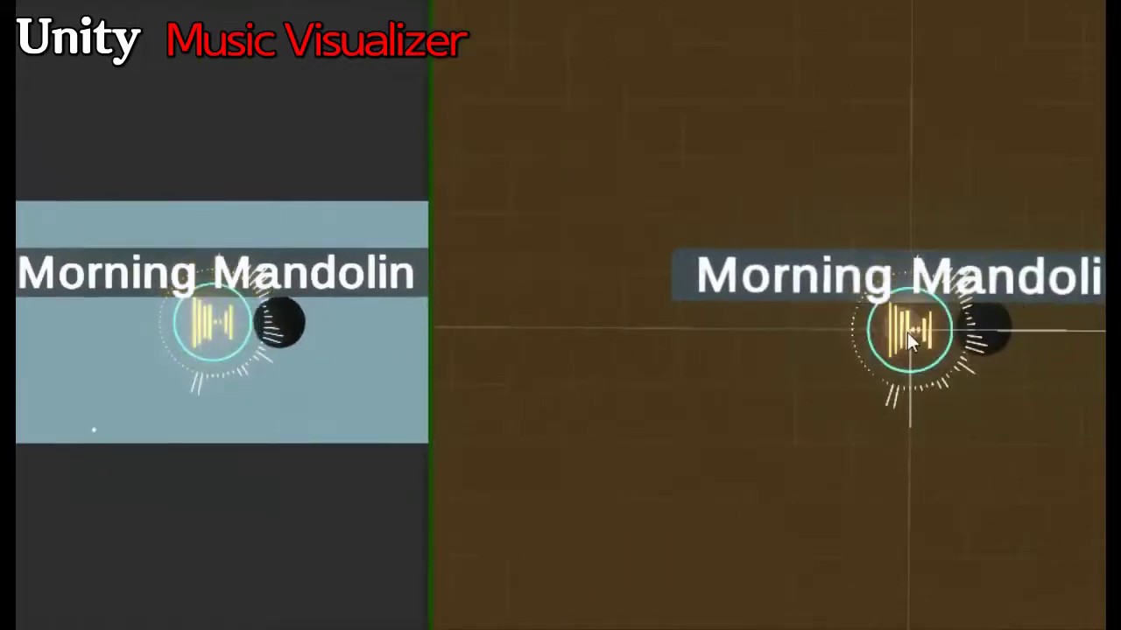
scroll(907, 332, "up", 1)
scroll(907, 333, "up", 1)
scroll(907, 333, "up", 1)
left_click_drag(855, 414, 817, 117, "alt")
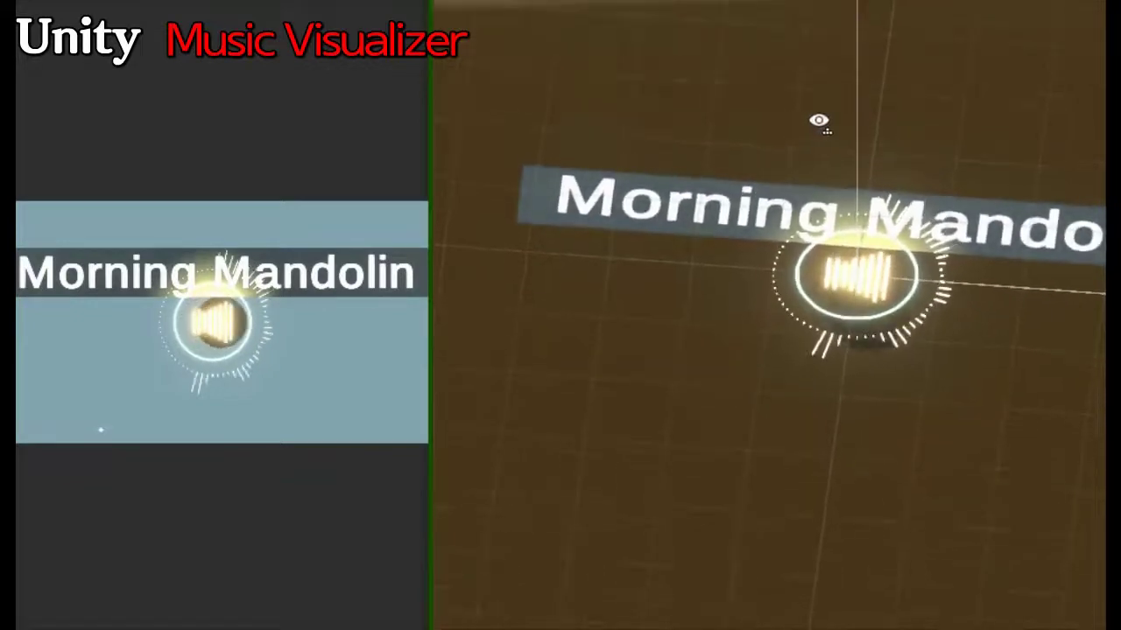
scroll(868, 300, "up", 2)
scroll(868, 299, "up", 2)
left_click_drag(870, 302, 668, 126, "alt")
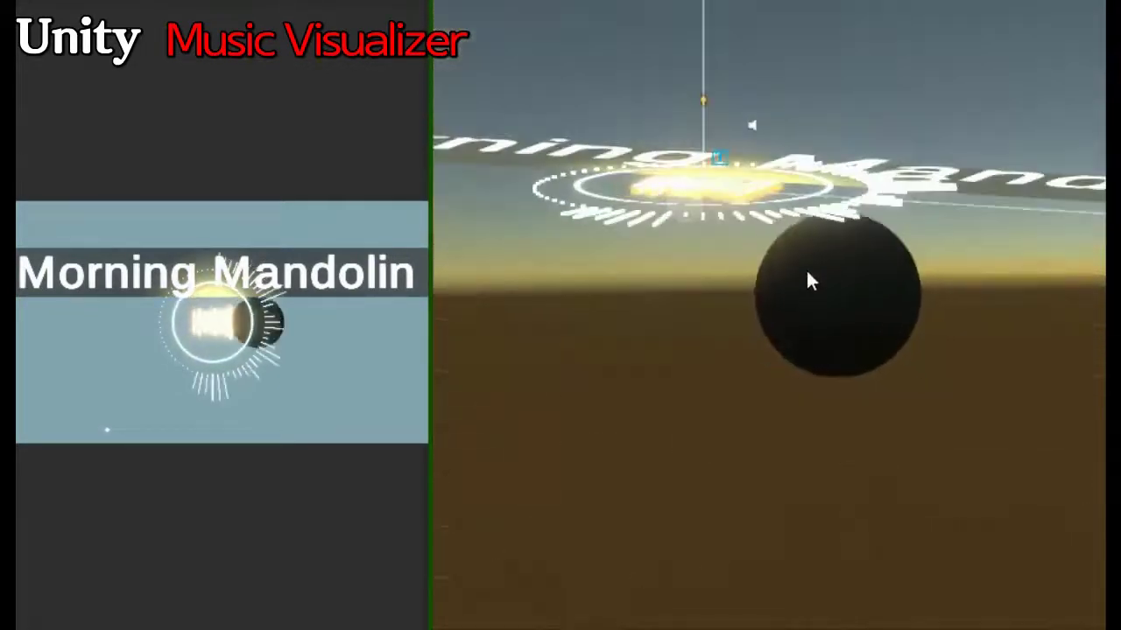
scroll(803, 269, "up", 2)
- Select the dark sphere, frame it with F, orbit around it, and widen the Game view slightly
left_click_drag(743, 239, 811, 340)
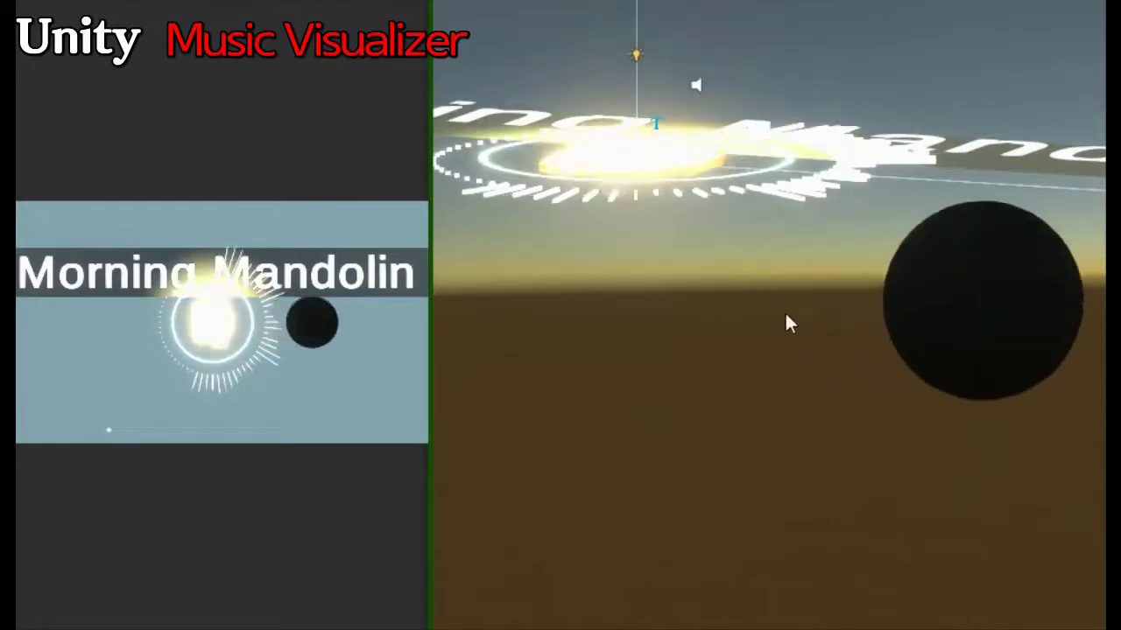
left_click(689, 279)
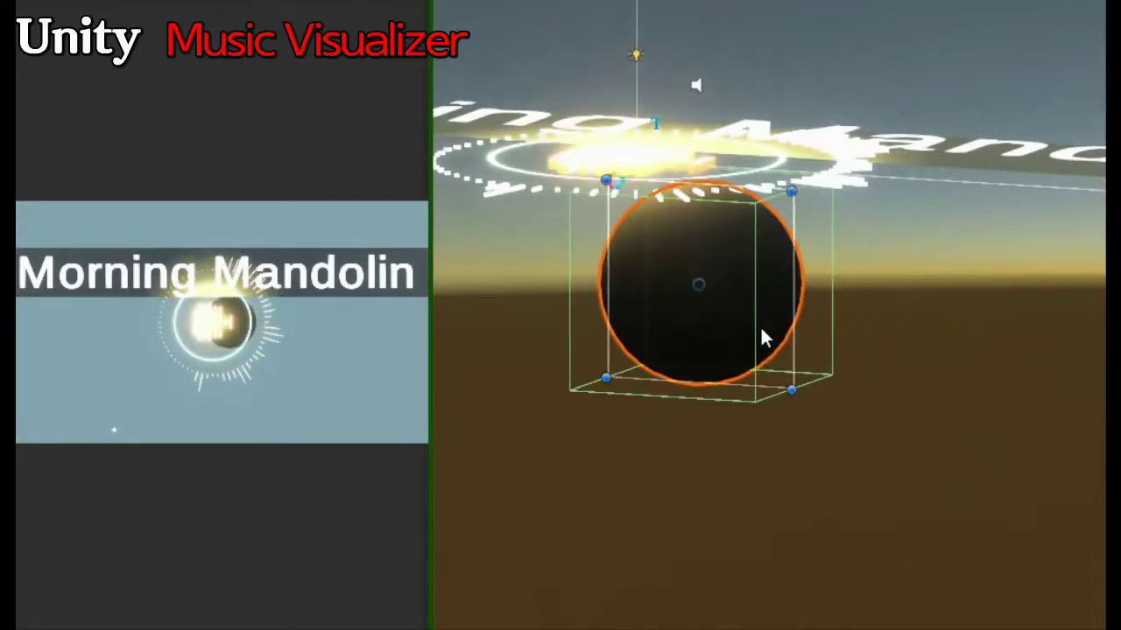
key("f")
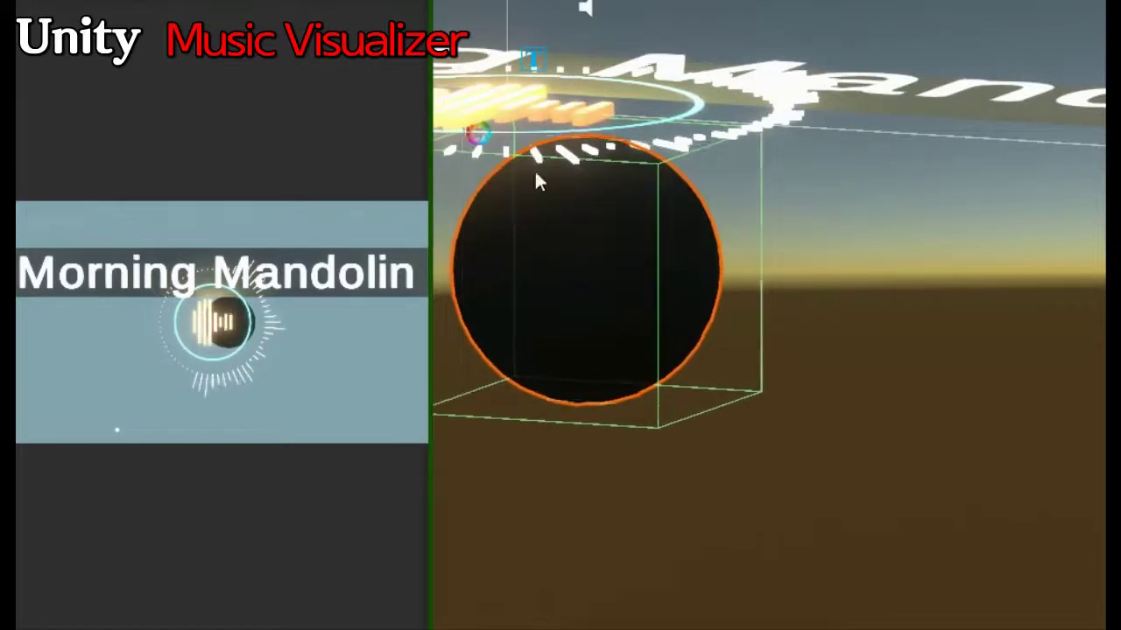
middle_click_drag(535, 180, 977, 384)
mouse_move(977, 383)
left_mouse_down("alt")
mouse_move(826, 359)
mouse_move(789, 448)
left_mouse_up("alt")
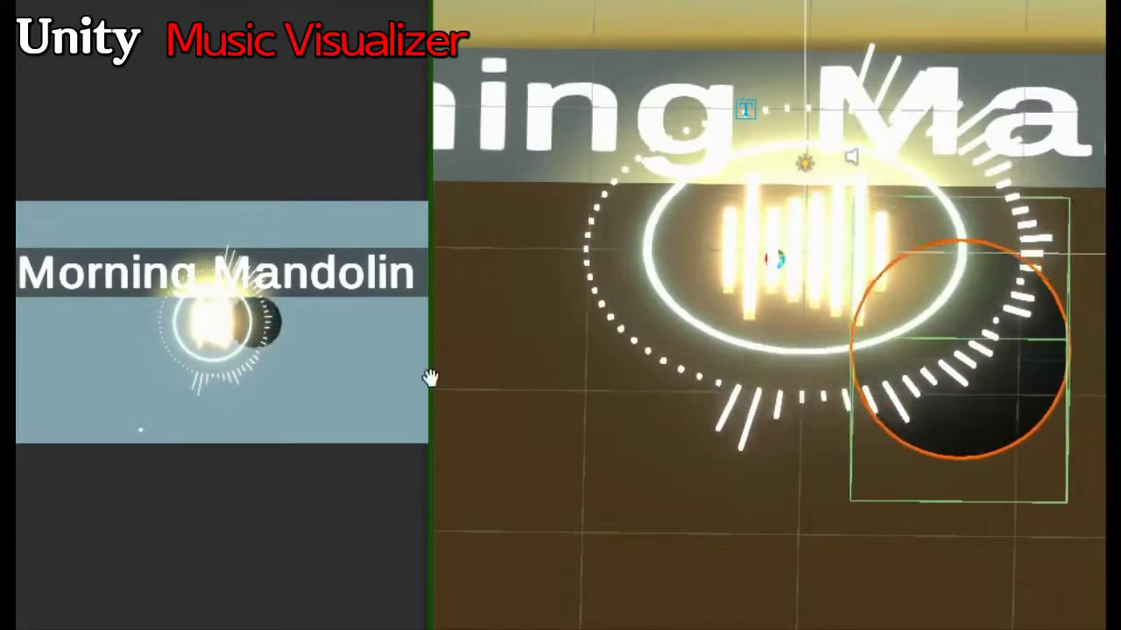
left_click_drag(428, 375, 581, 374)
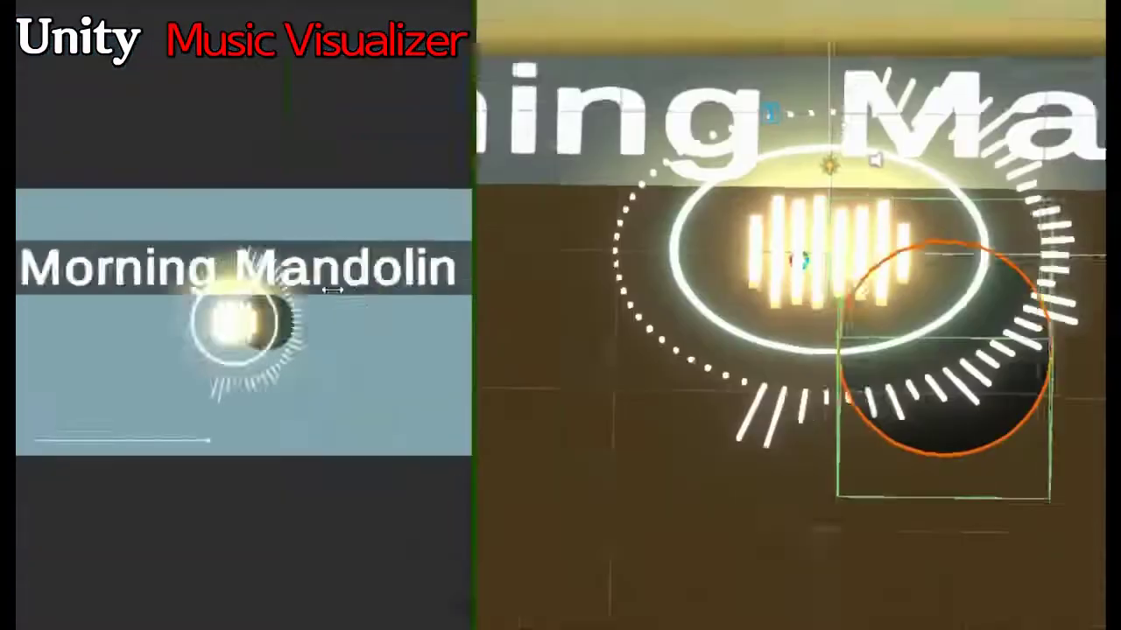
- Return to a front-on view and drag the dark sphere left into the ring's centre
left_click_drag(332, 291, 340, 313)
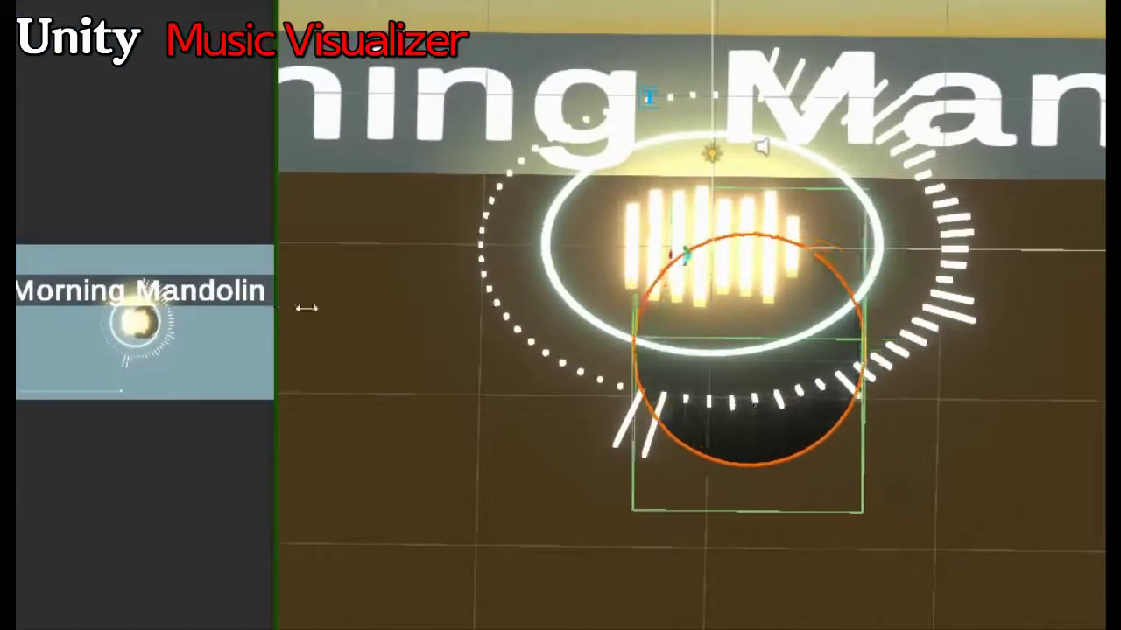
scroll(648, 372, "down", 2)
scroll(665, 371, "down", 2)
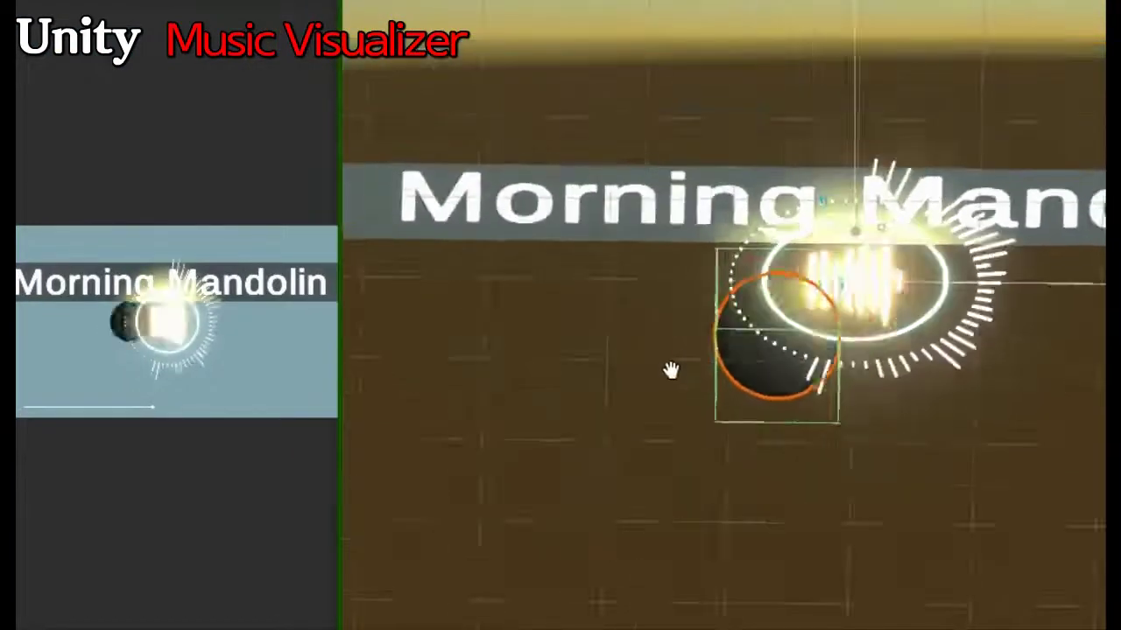
scroll(671, 371, "down", 2)
mouse_move(758, 230)
left_mouse_down("alt")
mouse_move(746, 547)
mouse_move(765, 557)
left_mouse_up("alt")
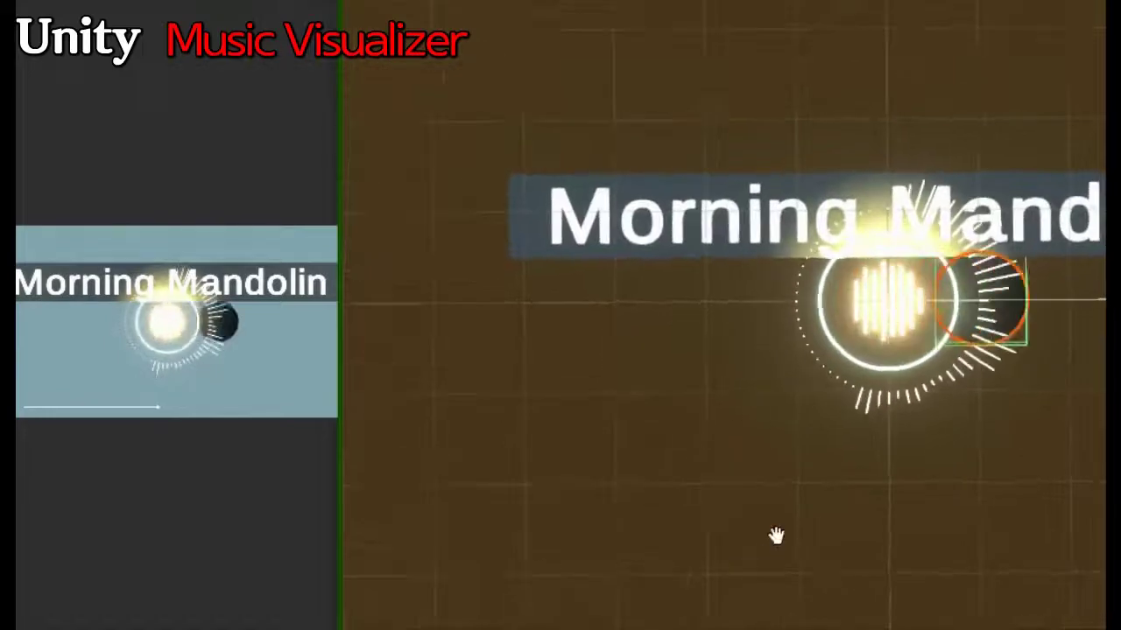
scroll(843, 463, "down", 2)
left_click_drag(768, 476, 703, 475)
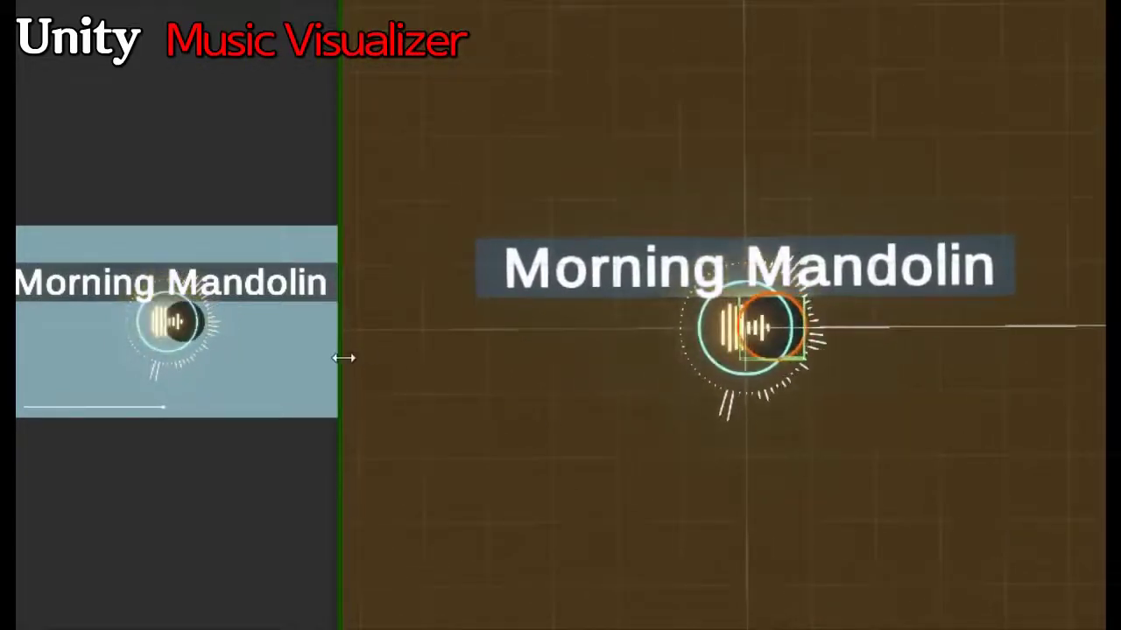
left_click_drag(341, 367, 506, 370)
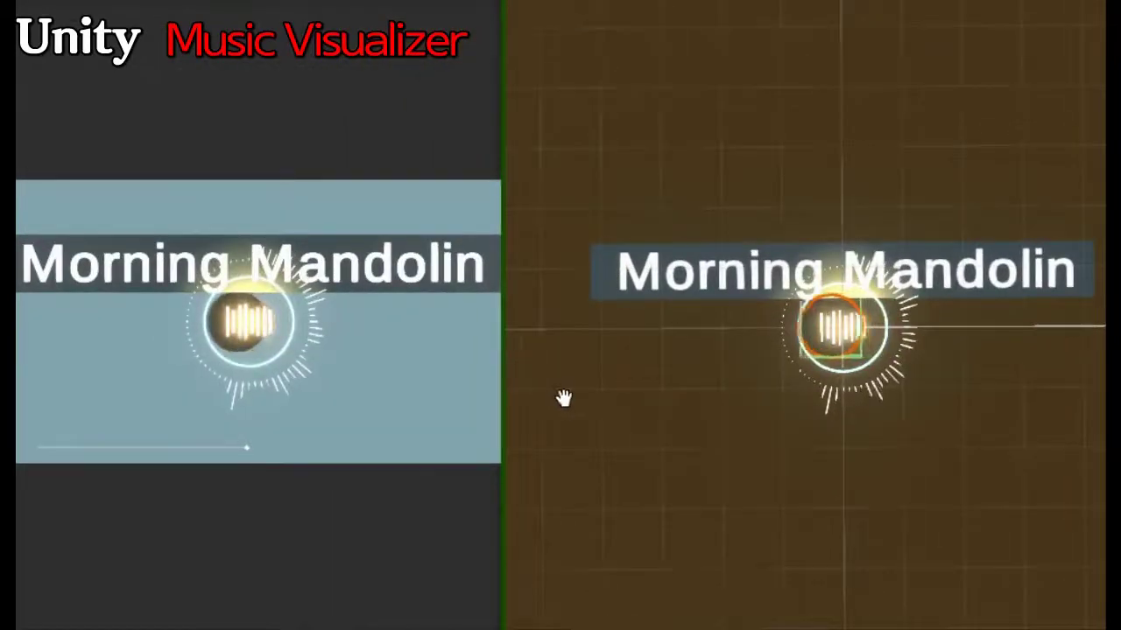
mouse_move(823, 328)
left_mouse_down()
mouse_move(762, 327)
mouse_move(949, 326)
left_mouse_up()
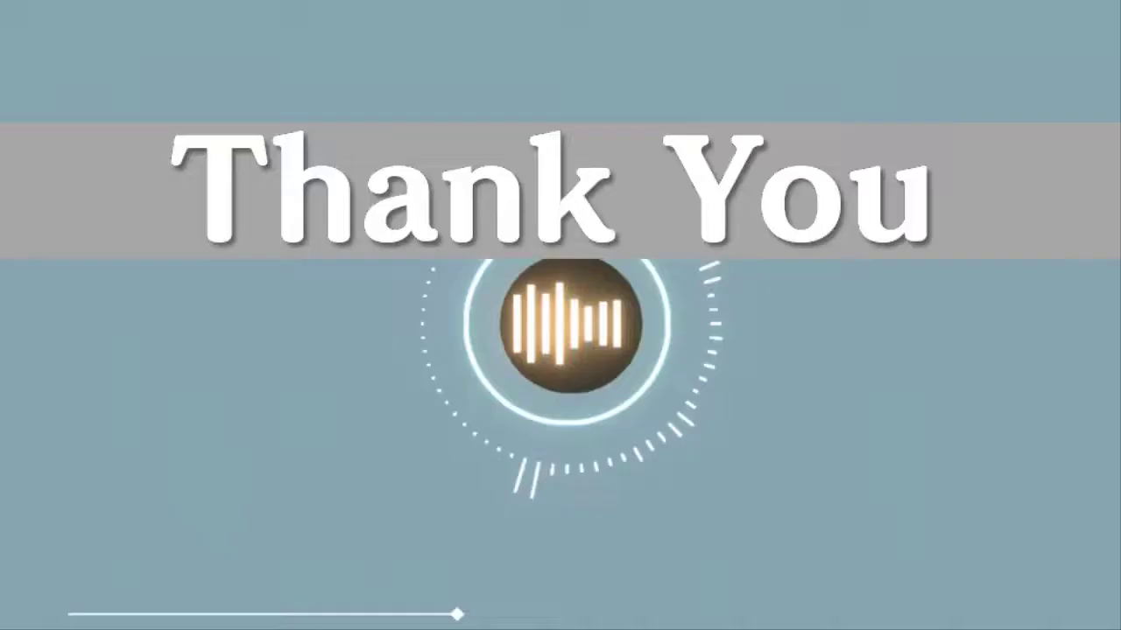